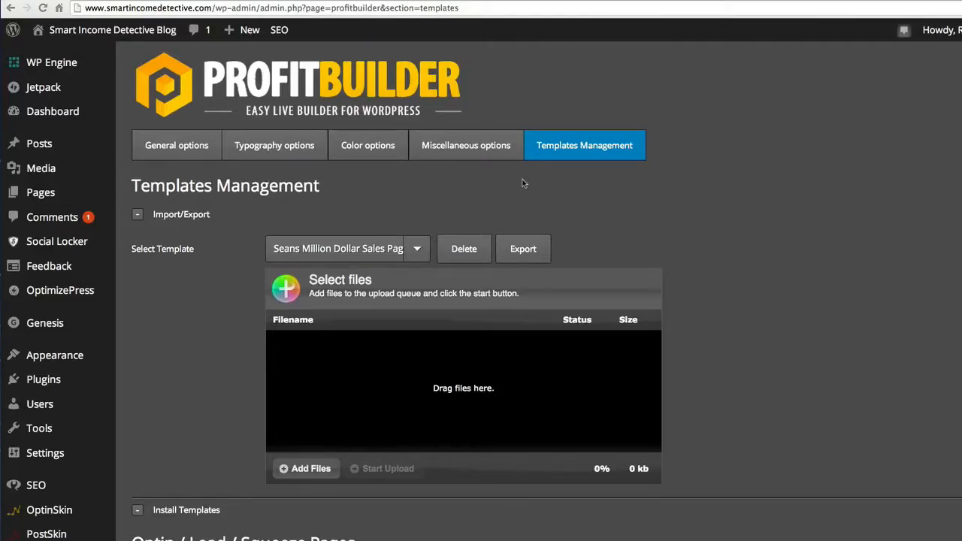
# - Install the Squeeze Page - Modern template from the Optin / Lead / Squeeze Pages section
pyautogui.scroll(-10, 524, 183)
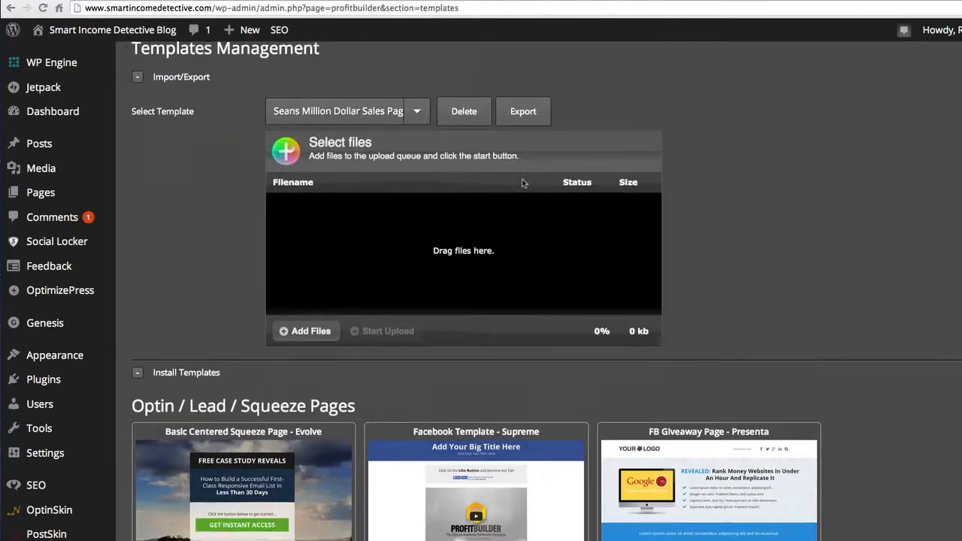
pyautogui.scroll(-5, 524, 182)
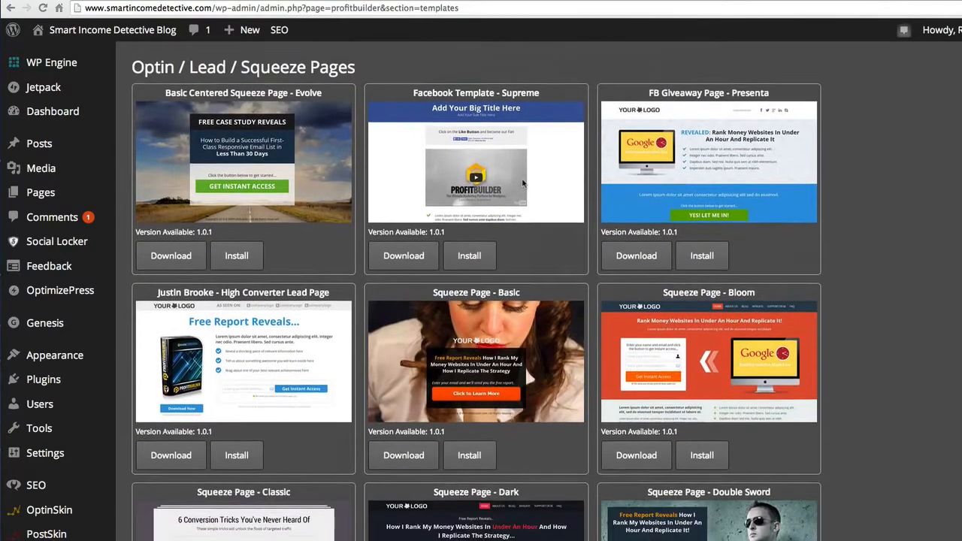
pyautogui.scroll(-6, 524, 182)
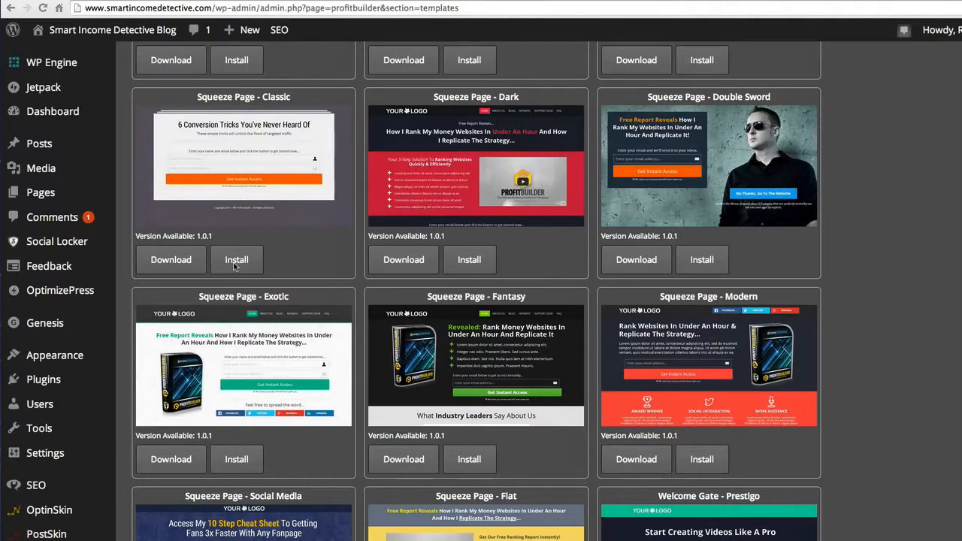
pyautogui.scroll(-3, 354, 245)
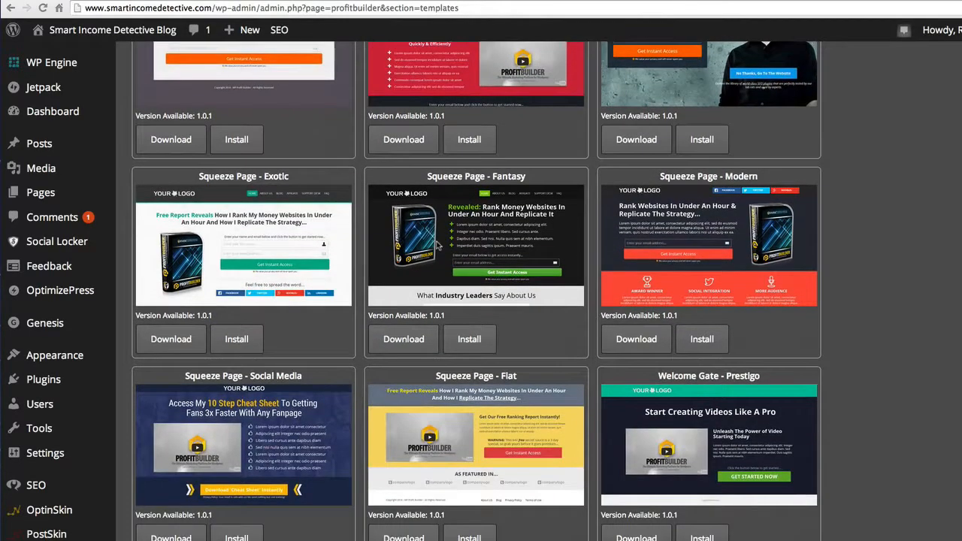
pyautogui.scroll(-1, 440, 246)
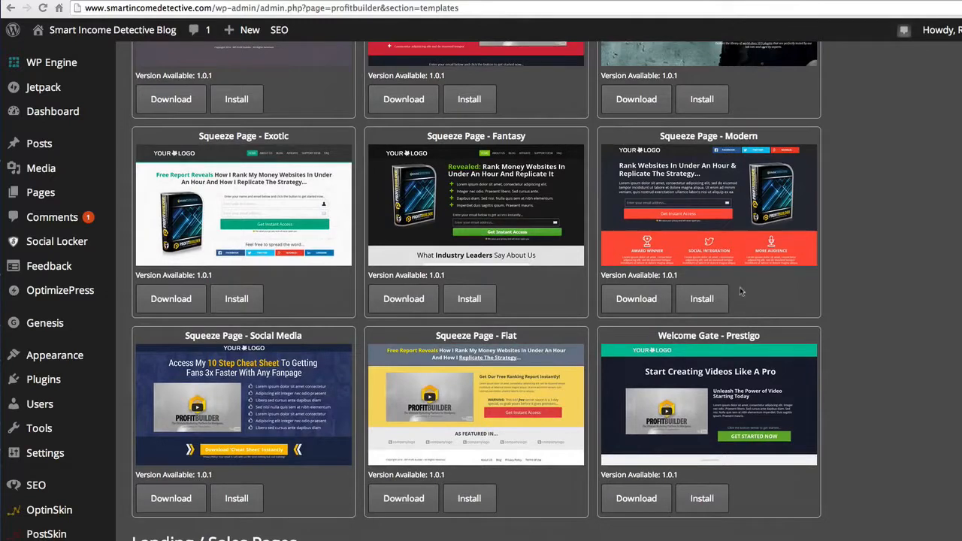
pyautogui.click(703, 300)
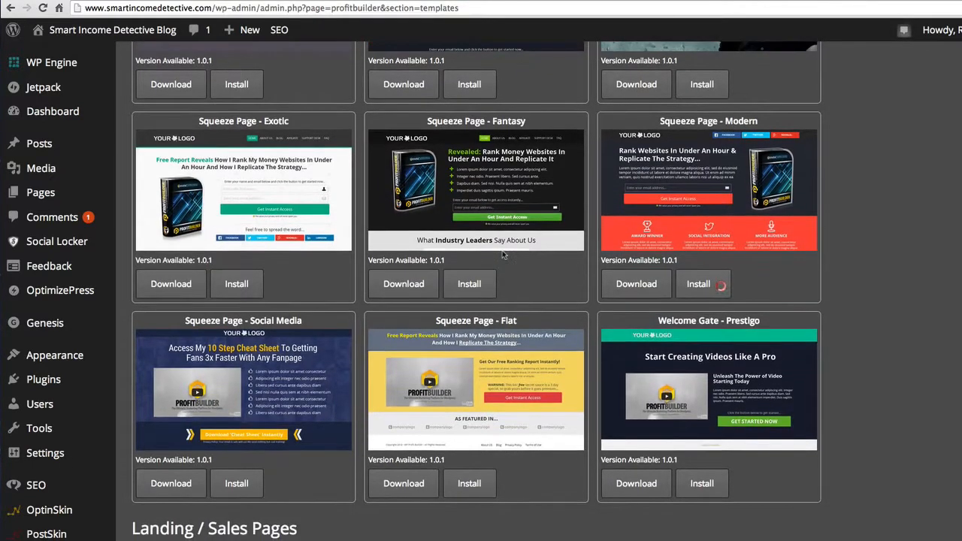
# - Try to install the Seans Million Dollar Sales Page - Fire template from the Landing / Sales Pages section
pyautogui.scroll(-3, 502, 254)
pyautogui.scroll(-3, 503, 253)
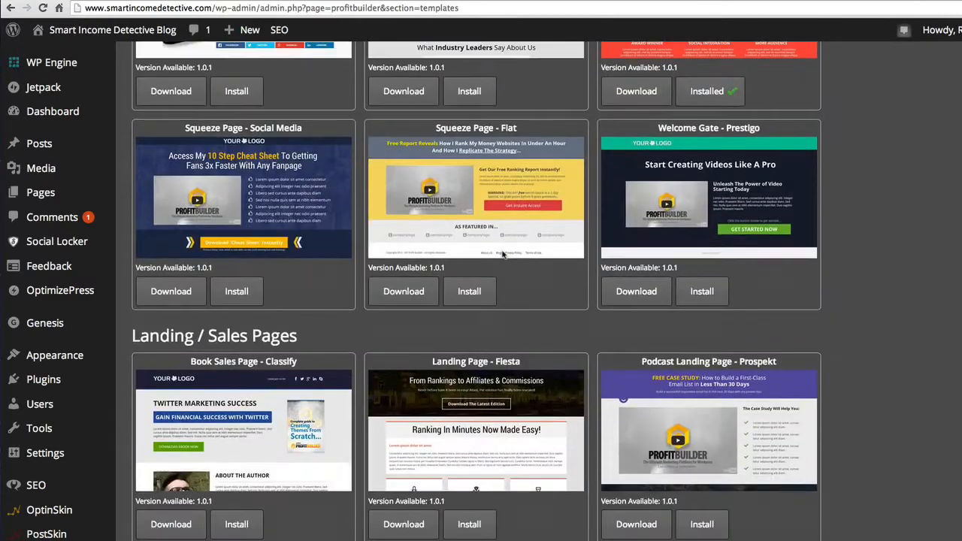
pyautogui.scroll(-1, 504, 253)
pyautogui.scroll(2, 503, 256)
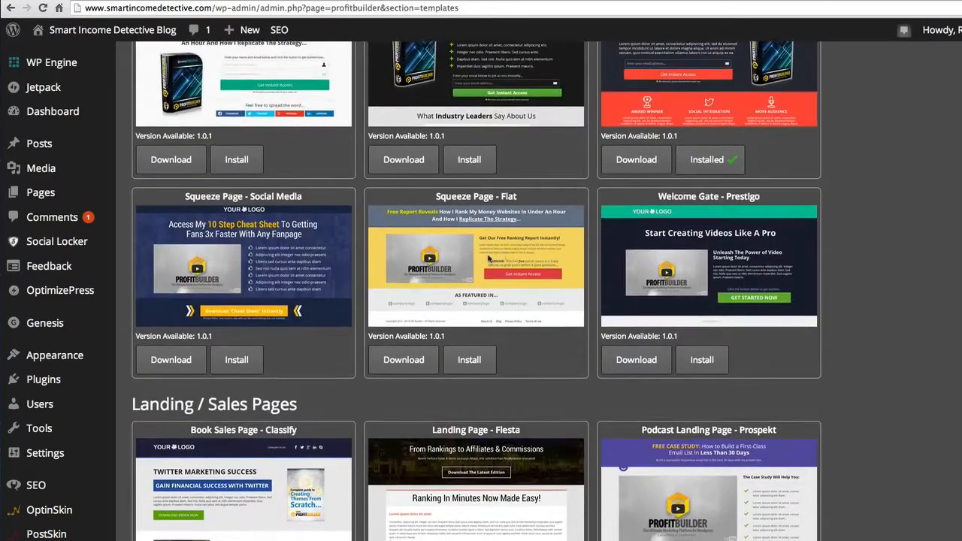
pyautogui.scroll(-7, 489, 257)
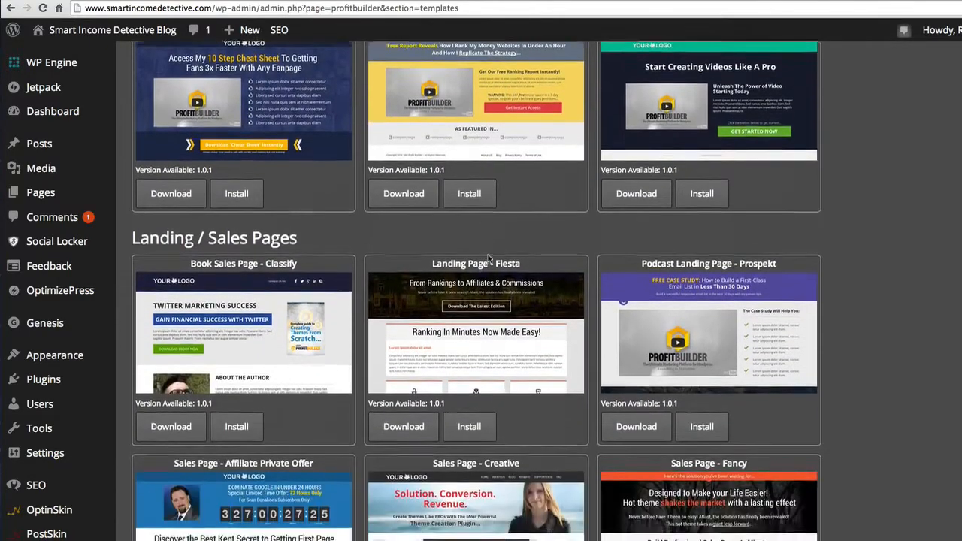
pyautogui.scroll(-8, 488, 259)
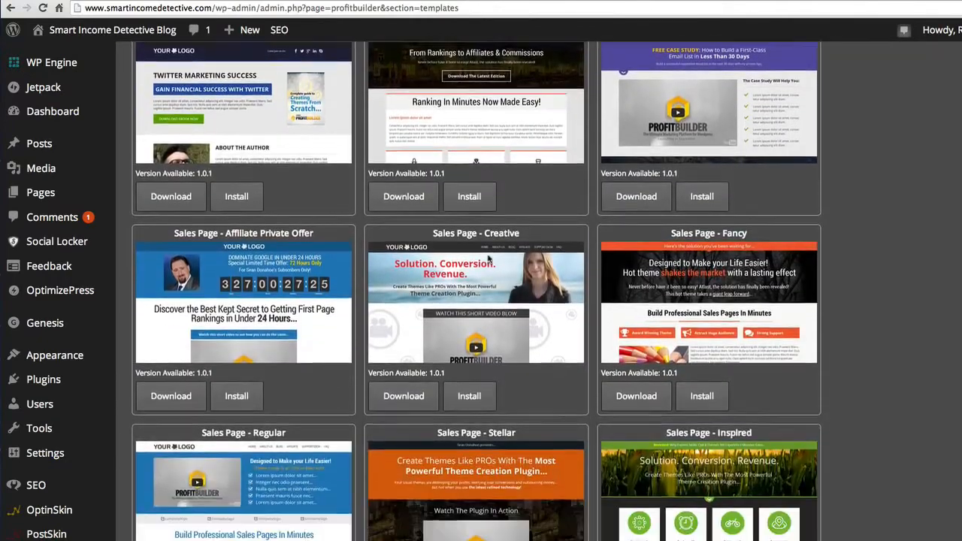
pyautogui.scroll(-5, 488, 259)
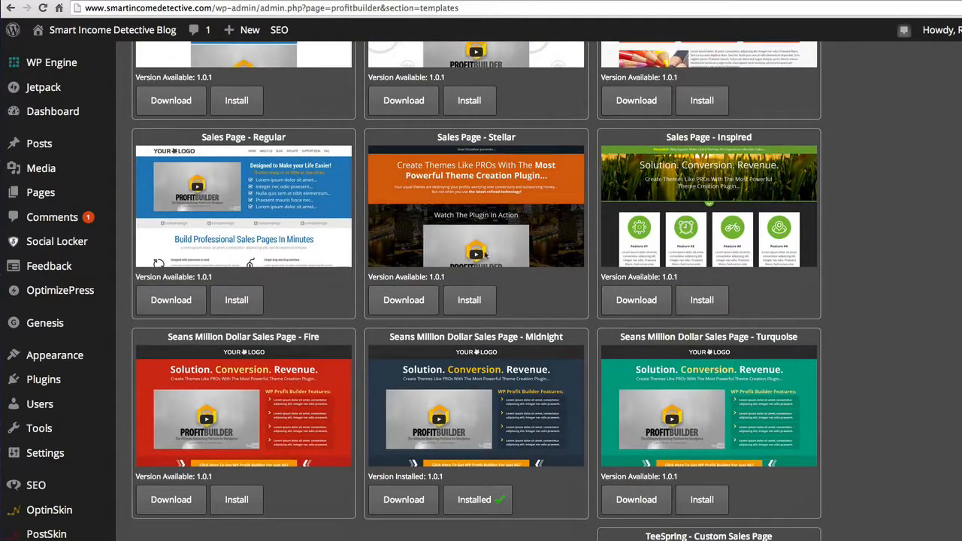
pyautogui.click(239, 503)
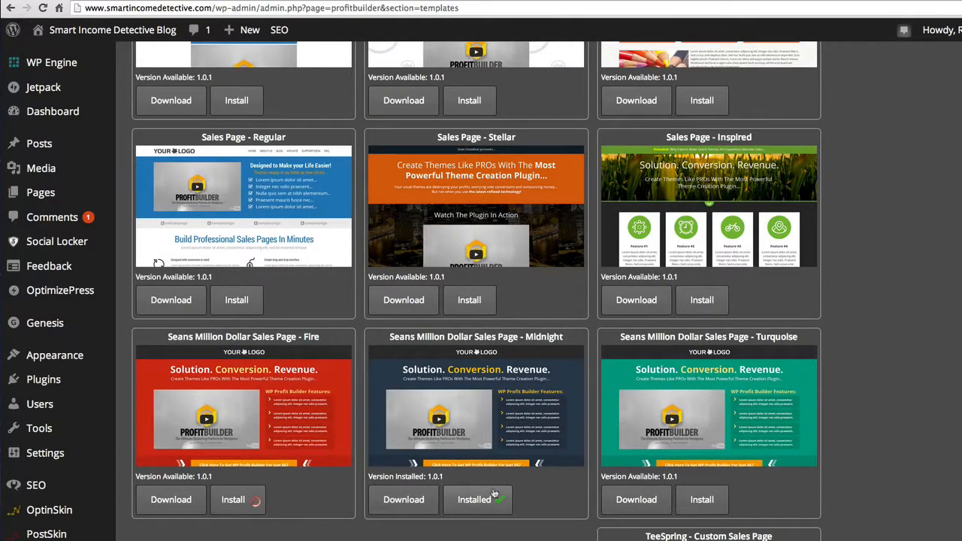
# - Try to install the Site Homepage - Metro and Webinar Page - Conversion templates
pyautogui.scroll(-10, 494, 493)
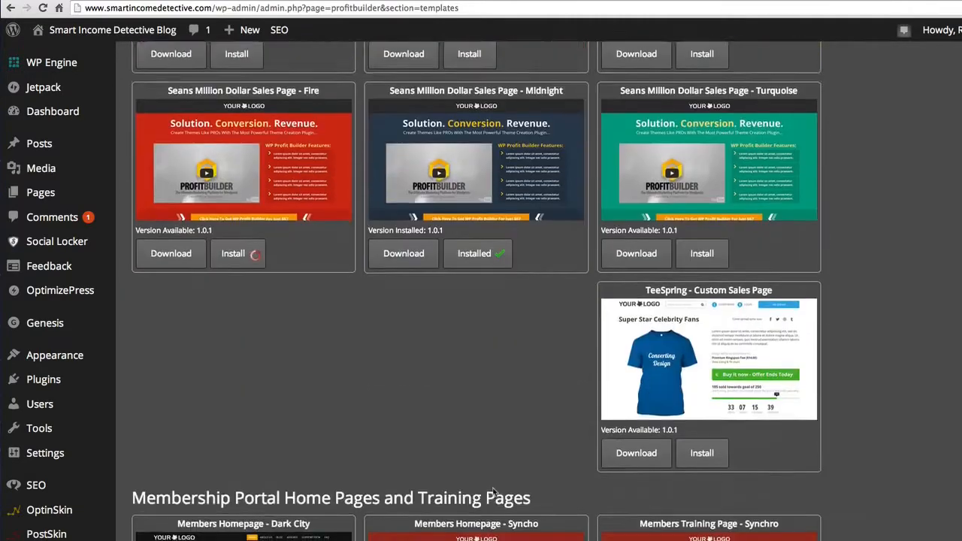
pyautogui.scroll(-8, 494, 492)
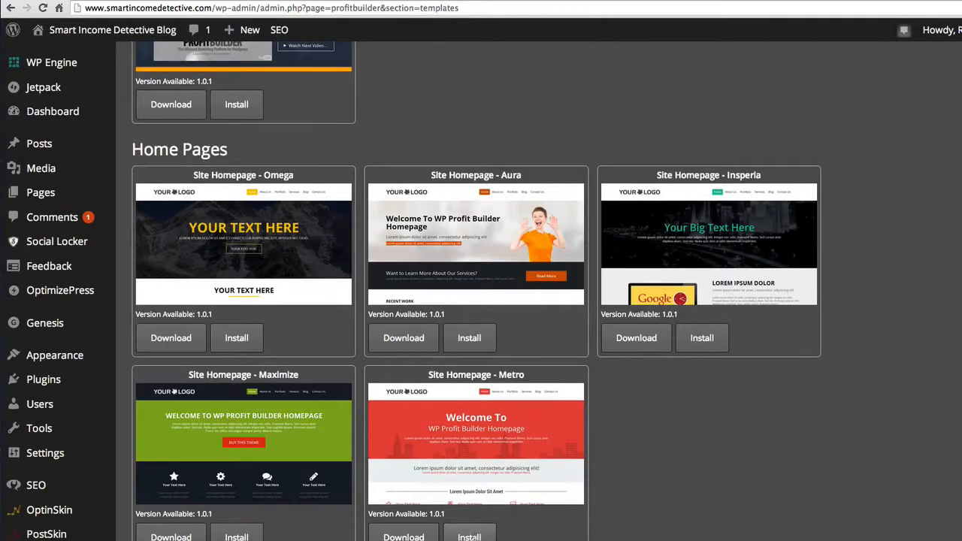
pyautogui.click(469, 537)
pyautogui.scroll(-4, 508, 469)
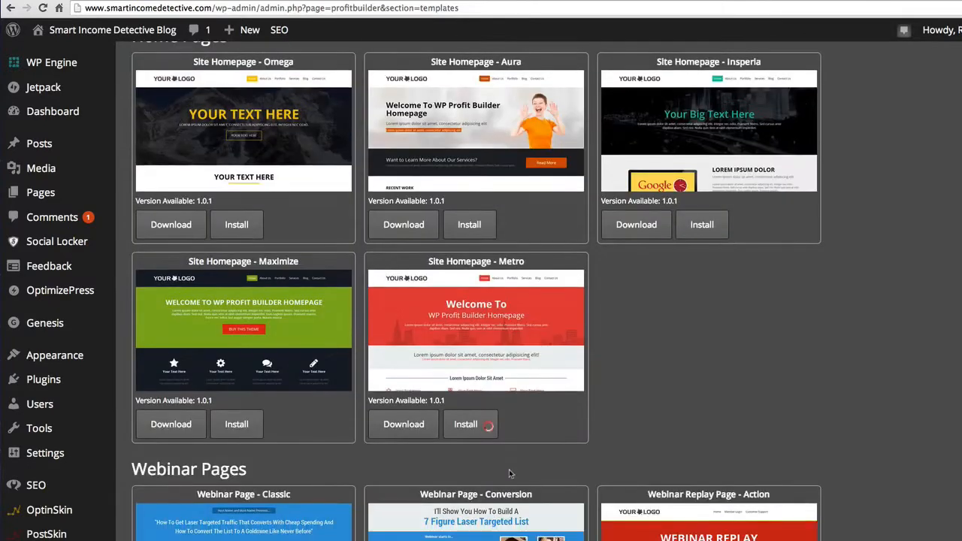
pyautogui.scroll(-2, 508, 473)
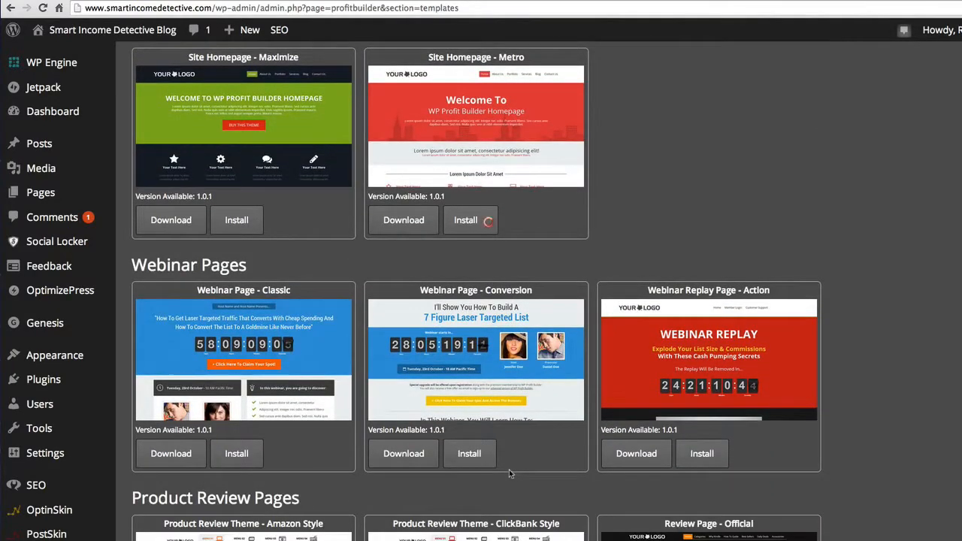
pyautogui.click(470, 455)
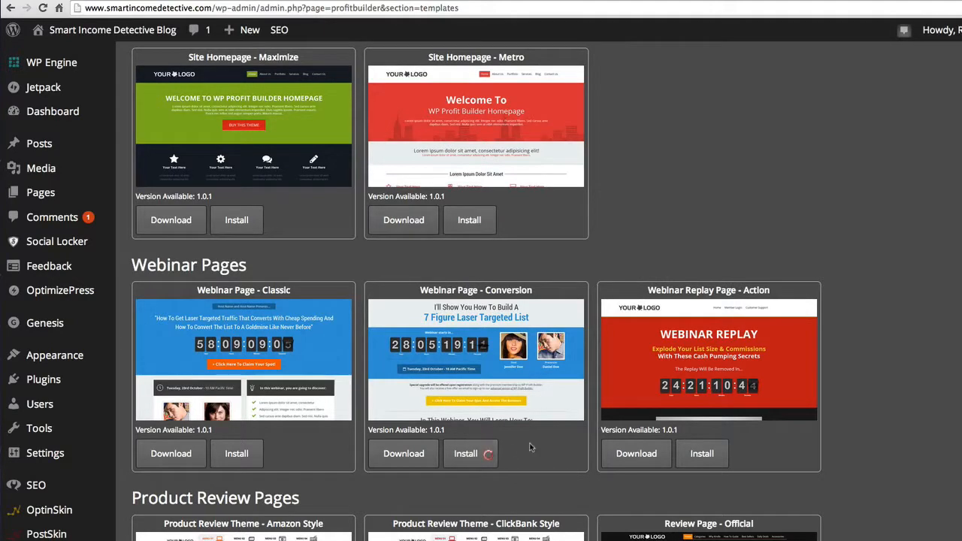
# - Install the Product Review Theme - ClickBank Style template from the Product Review Pages section
pyautogui.scroll(-1, 530, 446)
pyautogui.scroll(-3, 529, 446)
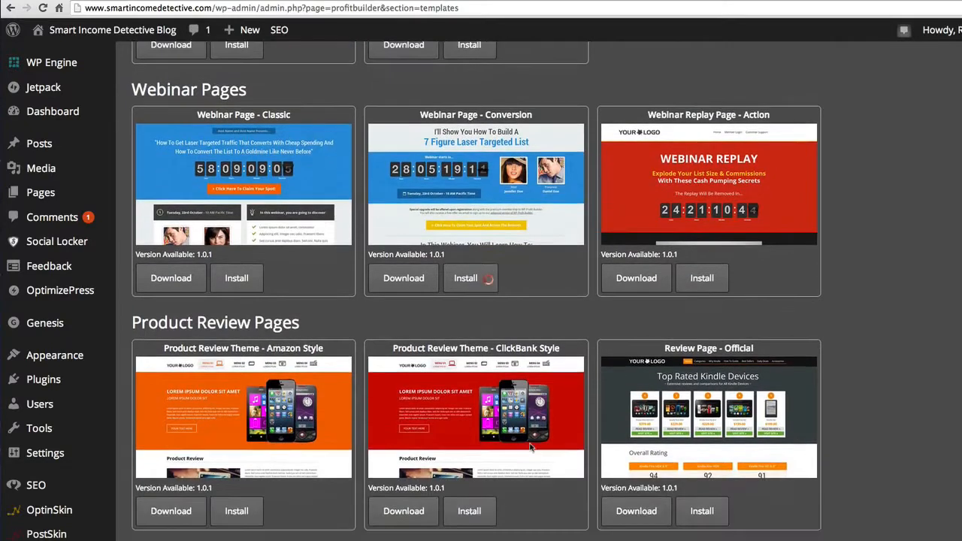
pyautogui.scroll(-5, 530, 446)
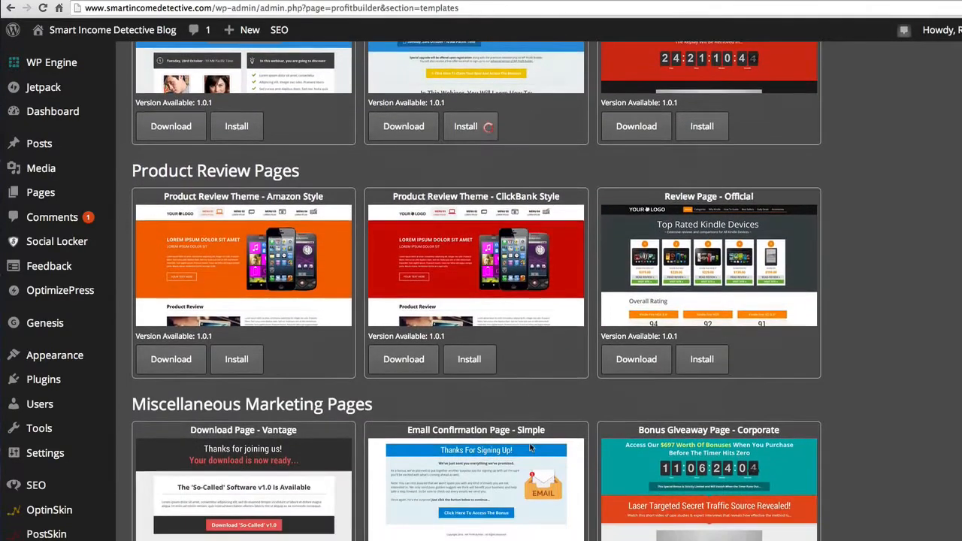
pyautogui.scroll(1, 475, 334)
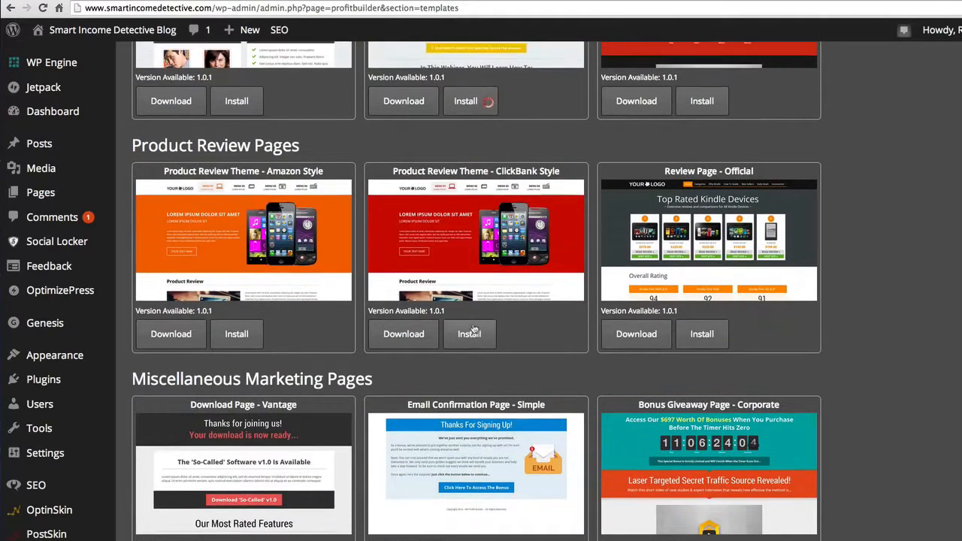
pyautogui.click(478, 337)
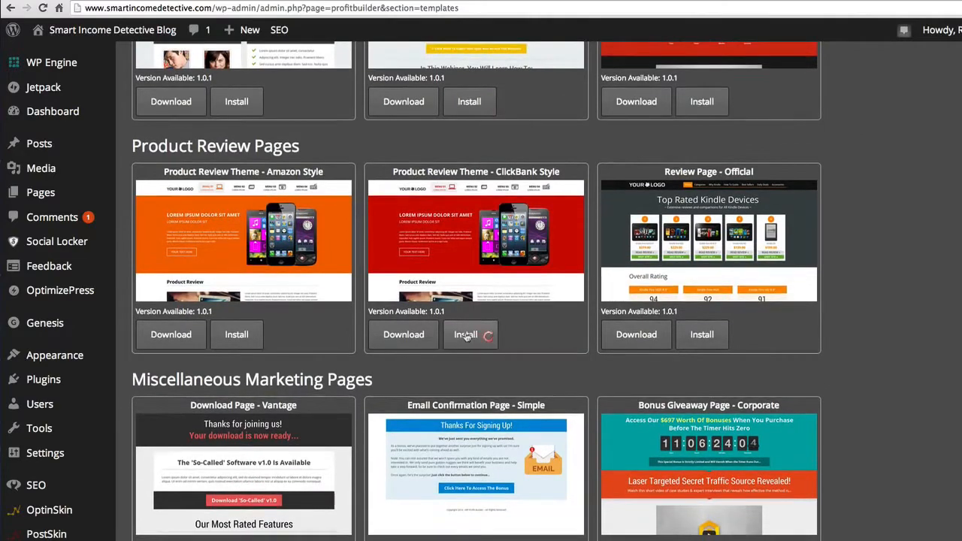
# - Review the template gallery to check the install status of the chosen home, sales, webinar and product review templates
pyautogui.scroll(2, 510, 349)
pyautogui.scroll(12, 510, 349)
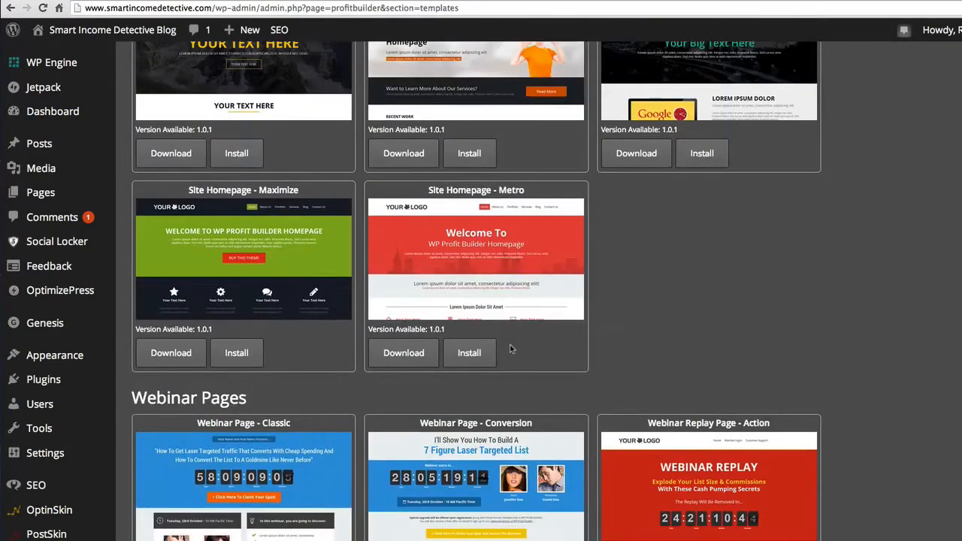
pyautogui.scroll(15, 510, 349)
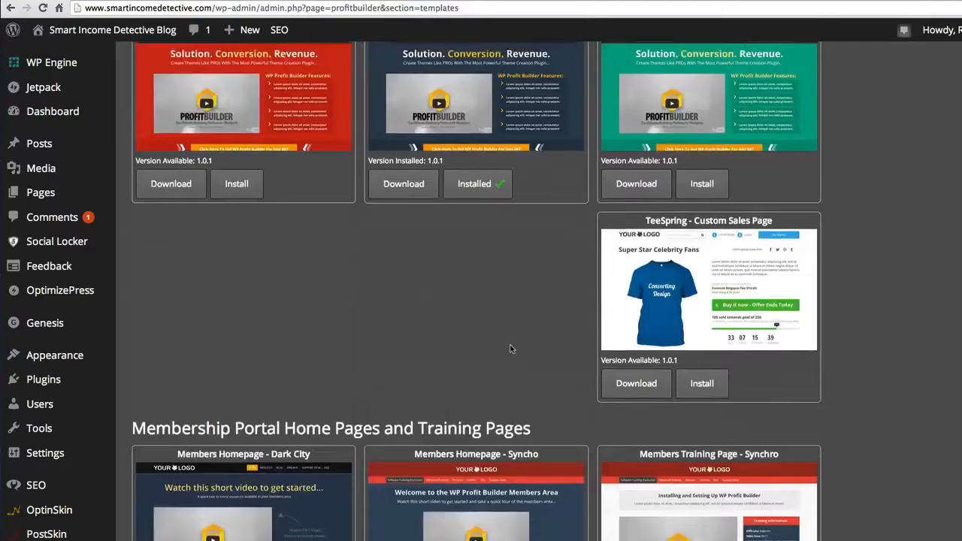
pyautogui.scroll(20, 510, 348)
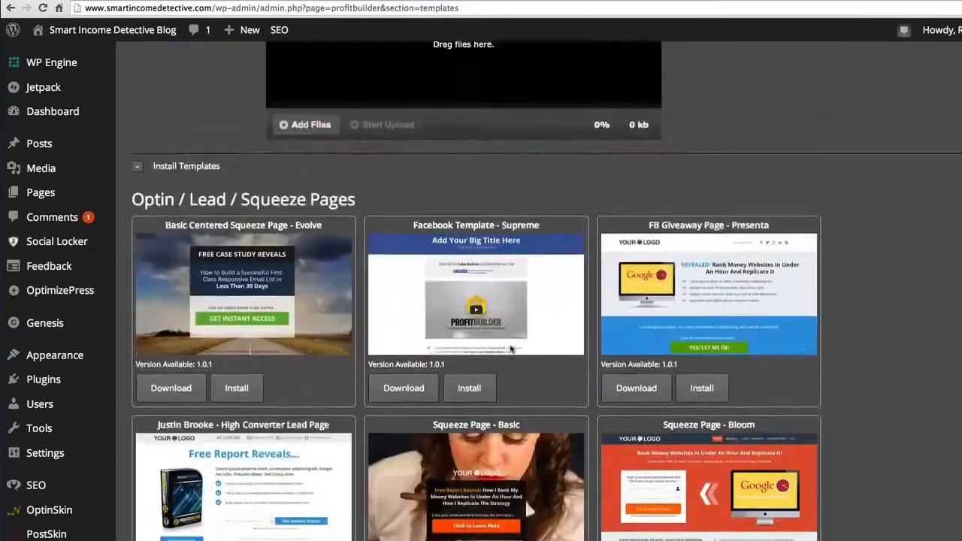
pyautogui.scroll(-20, 509, 348)
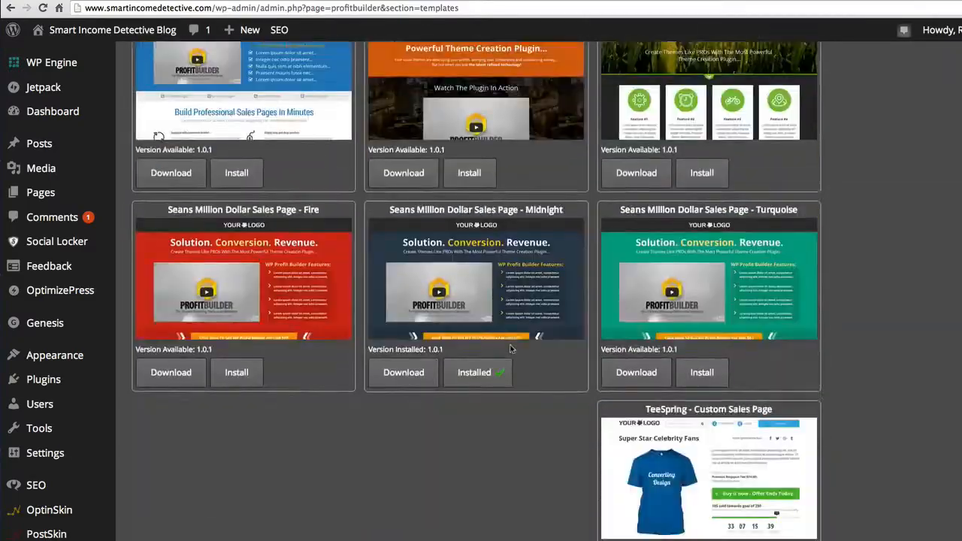
pyautogui.scroll(-20, 510, 349)
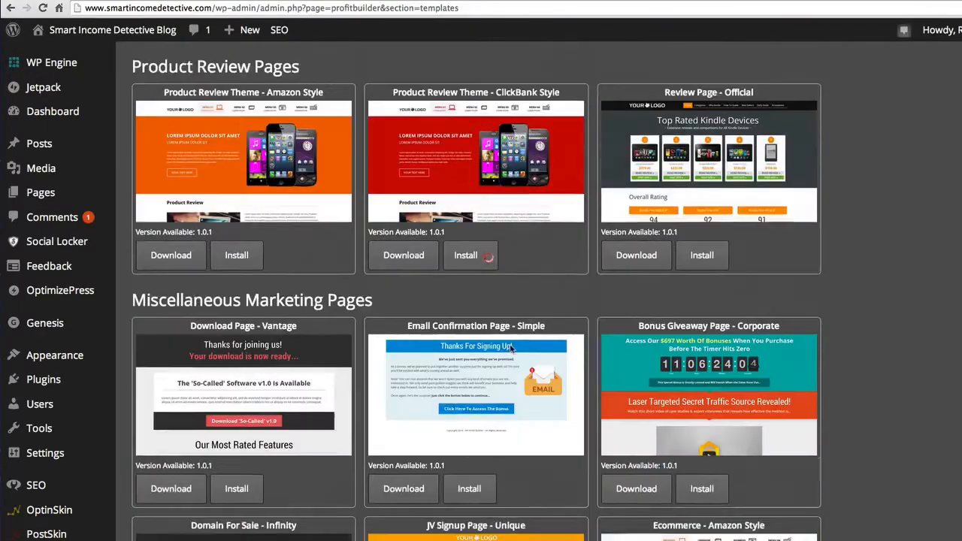
pyautogui.scroll(6, 511, 349)
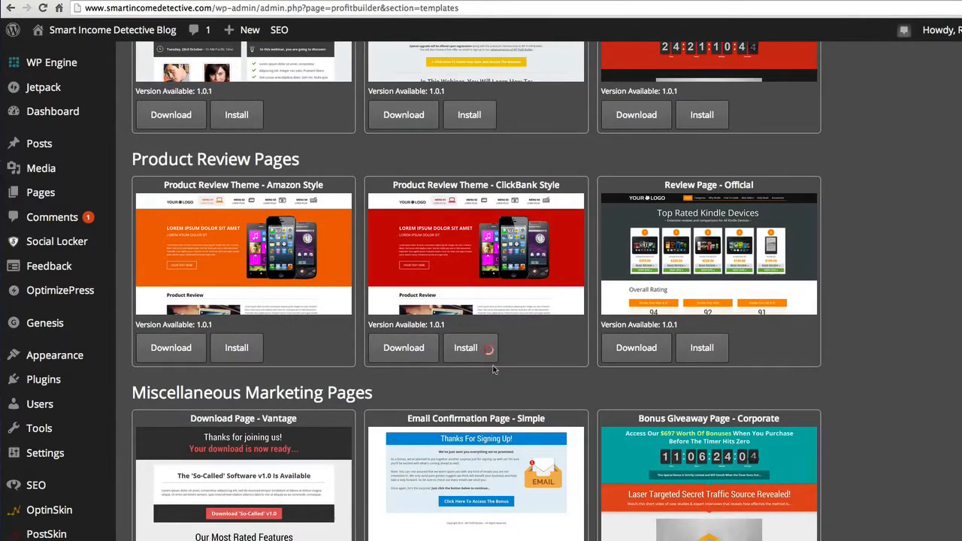
pyautogui.scroll(20, 493, 369)
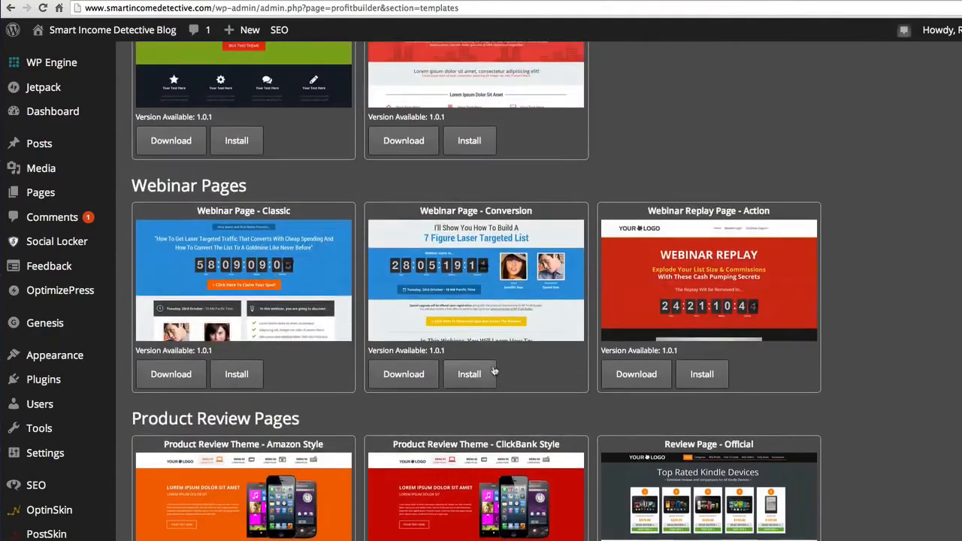
pyautogui.scroll(5, 494, 369)
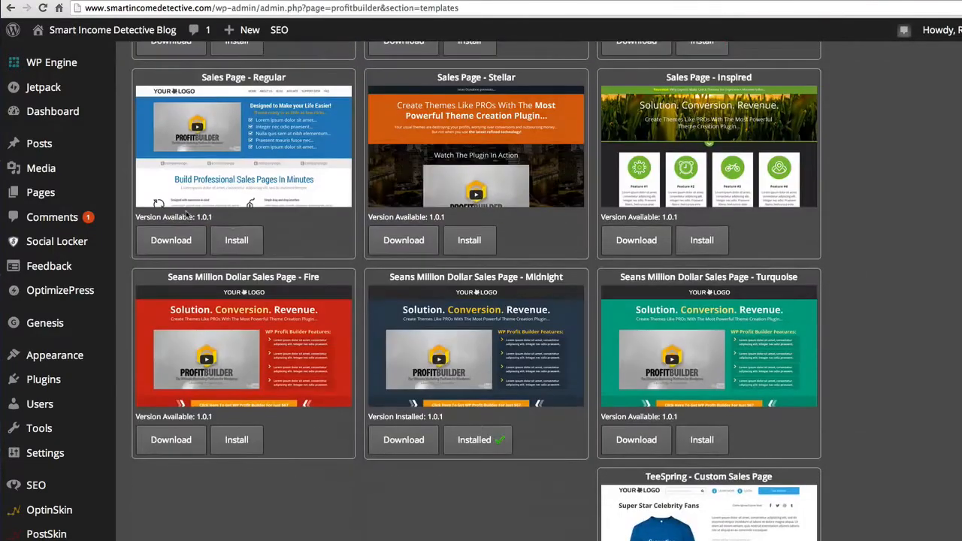
# - Create a new page titled Demo1 and save it as a draft
pyautogui.moveTo(87, 199)
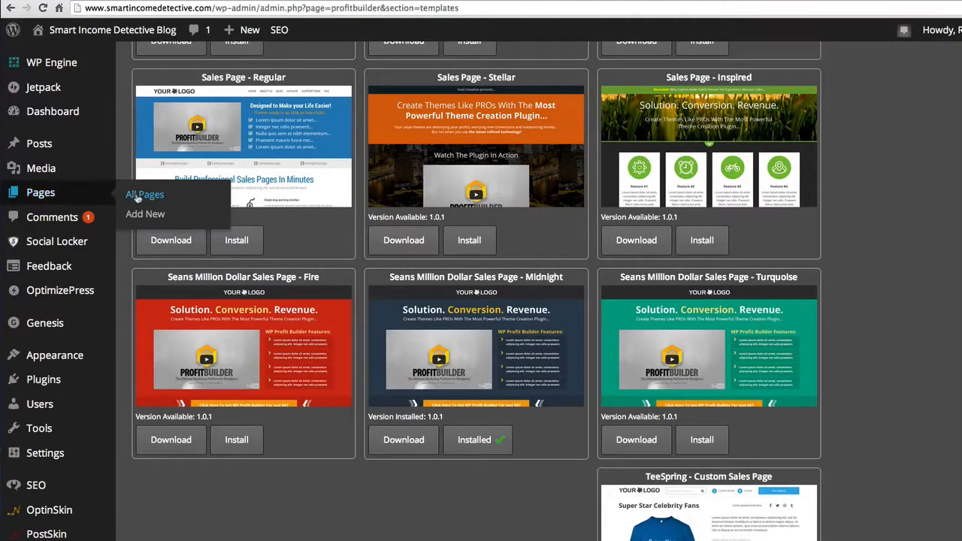
pyautogui.click(147, 215)
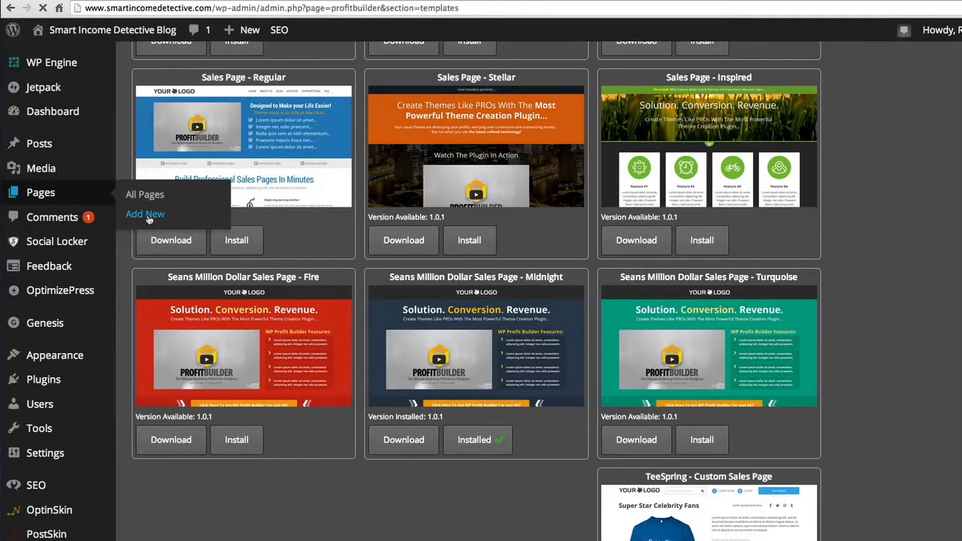
pyautogui.write('Dem')
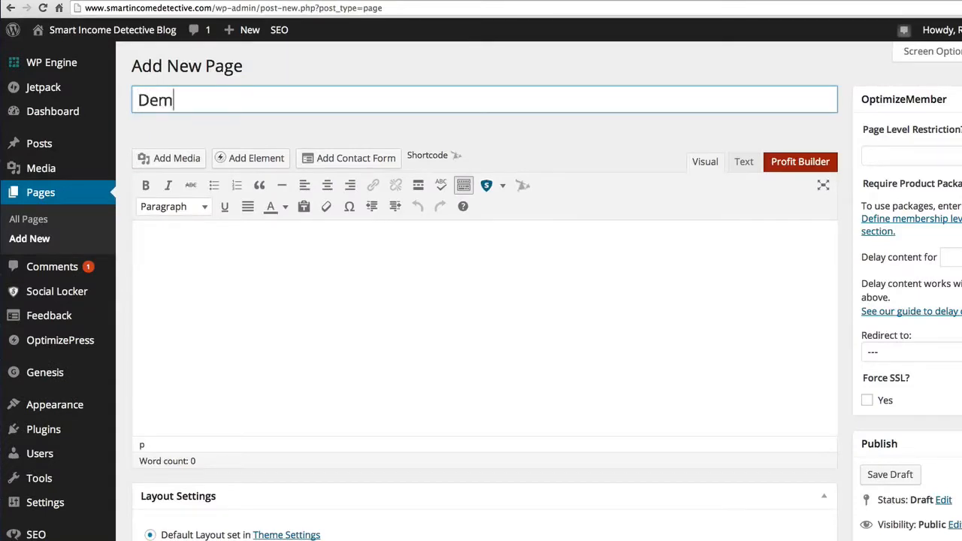
pyautogui.write('o1')
pyautogui.click(893, 476)
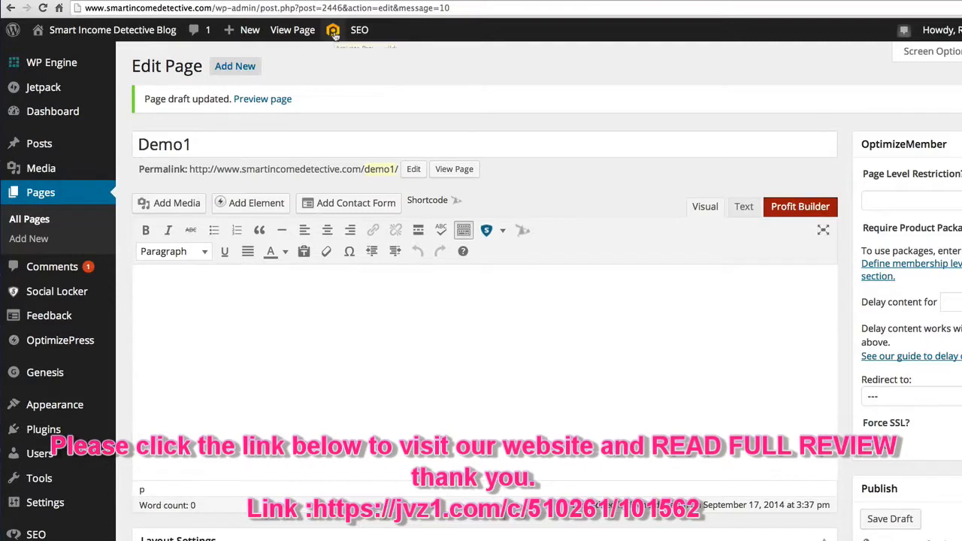
# - Activate Profit Builder for the Demo1 page and open the page for editing in it
pyautogui.click(794, 209)
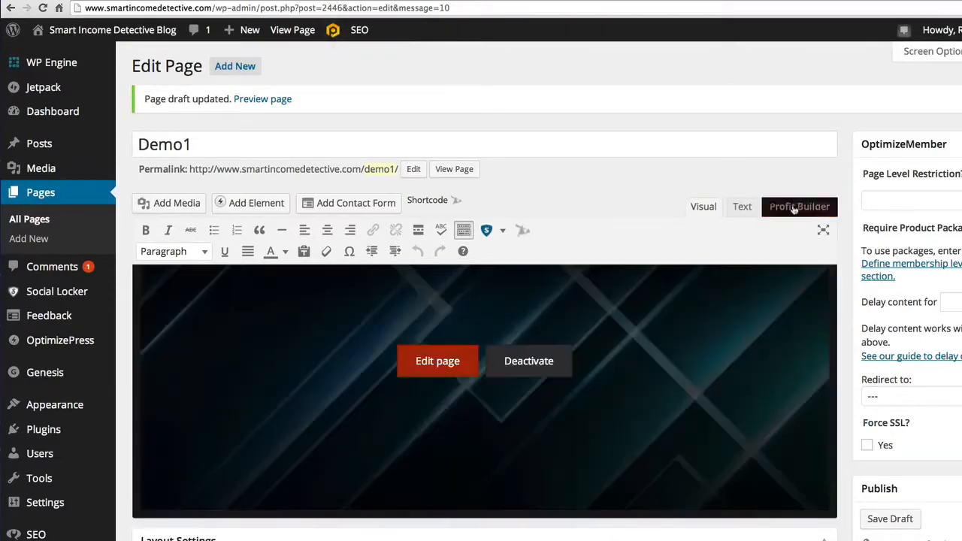
pyautogui.click(439, 364)
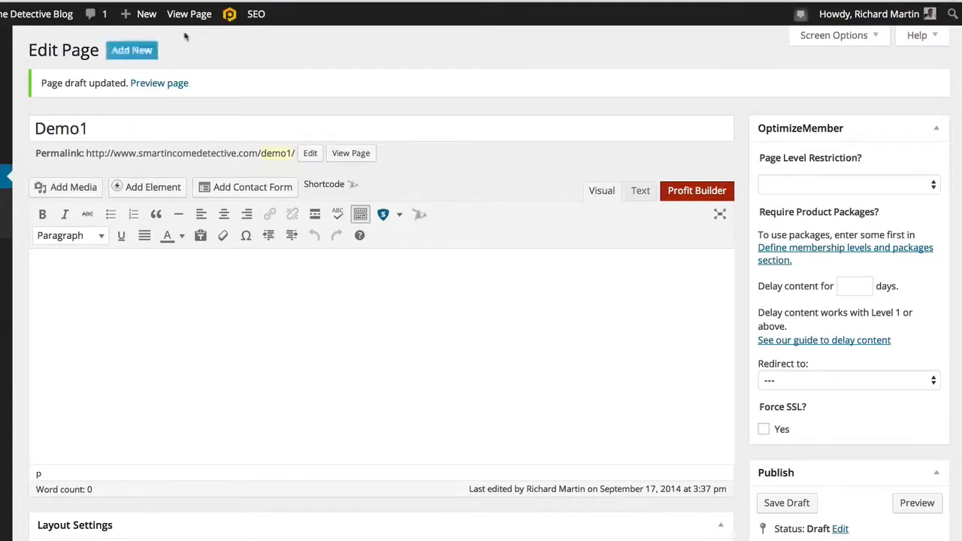
# - Check how the empty Demo1 page looks in the front-end builder under the theme template, and return to the page editor
pyautogui.click(229, 14)
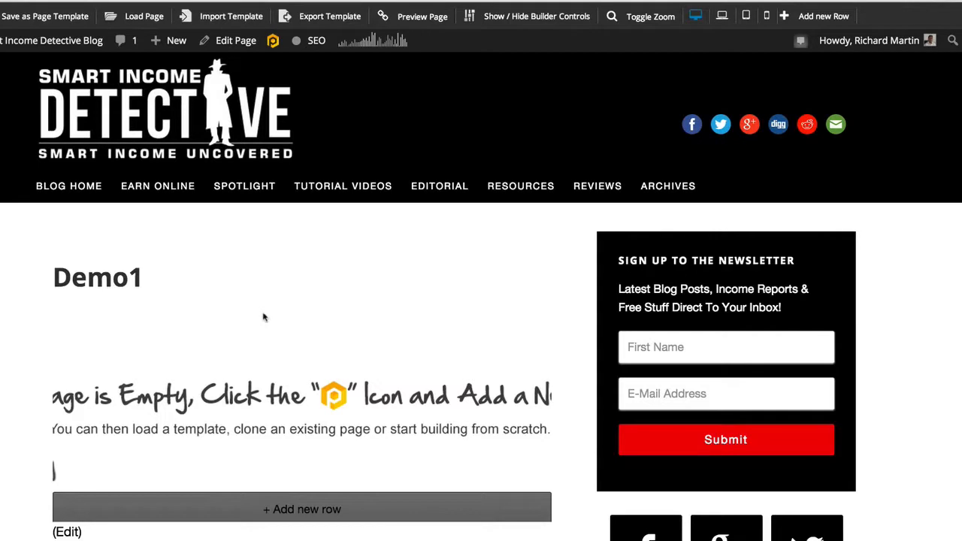
pyautogui.scroll(-3, 742, 329)
pyautogui.scroll(-10, 742, 328)
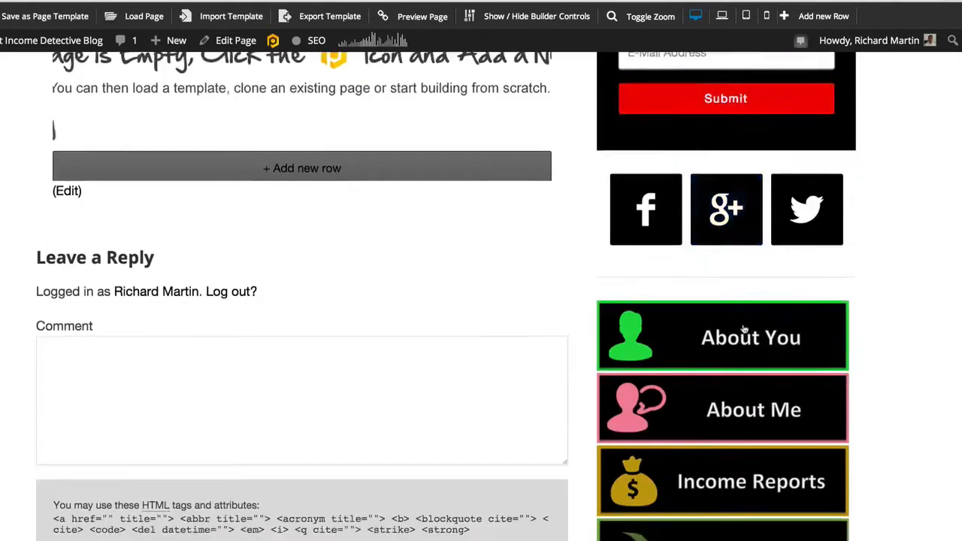
pyautogui.scroll(12, 742, 326)
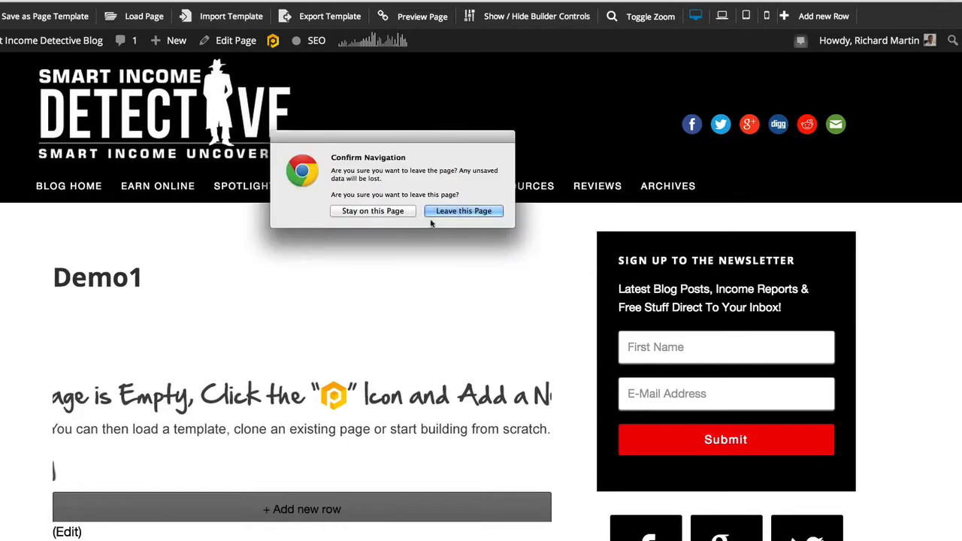
pyautogui.click(440, 211)
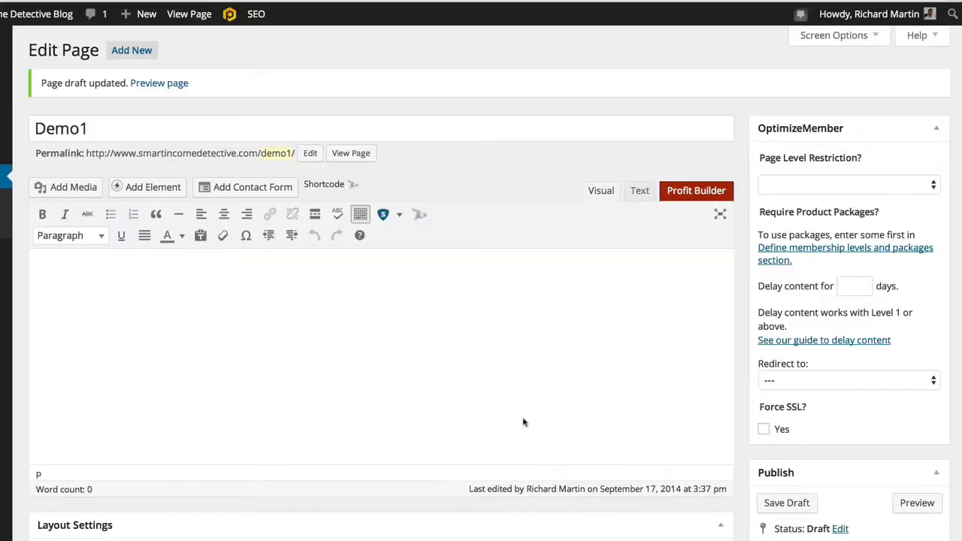
# - Set the Demo1 page's Profit Builder template to Profit Builder Full Width Page and save the draft
pyautogui.scroll(-5, 533, 429)
pyautogui.scroll(-5, 533, 429)
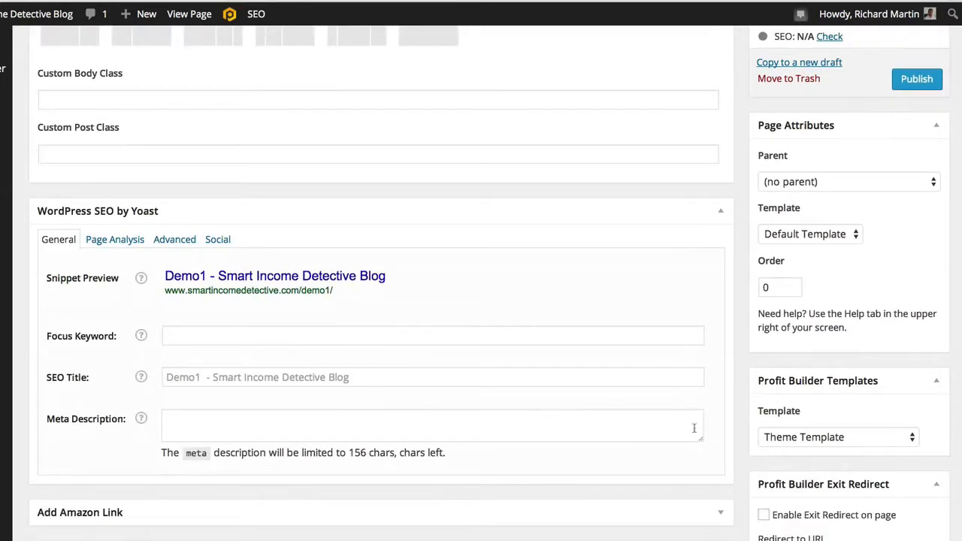
pyautogui.click(912, 440)
pyautogui.click(845, 451)
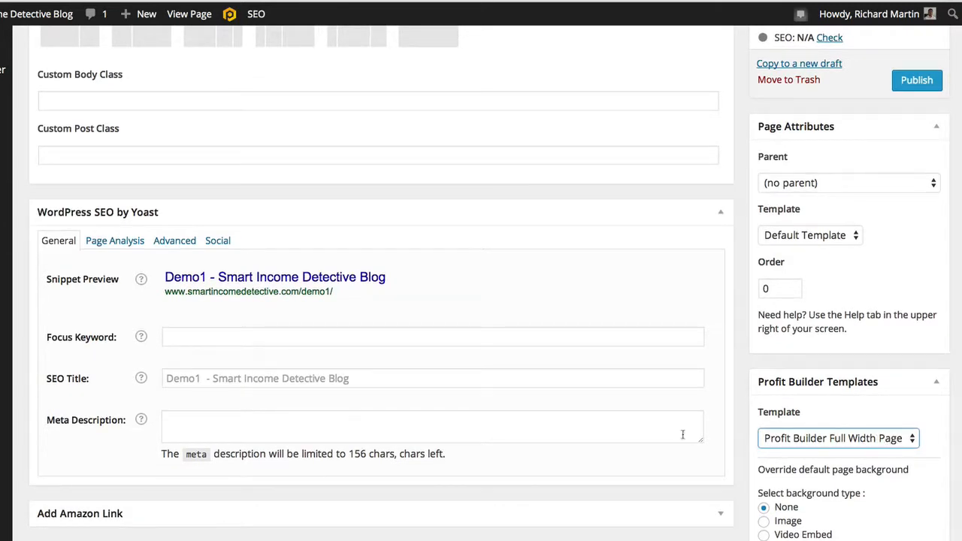
pyautogui.scroll(3, 680, 438)
pyautogui.scroll(10, 680, 438)
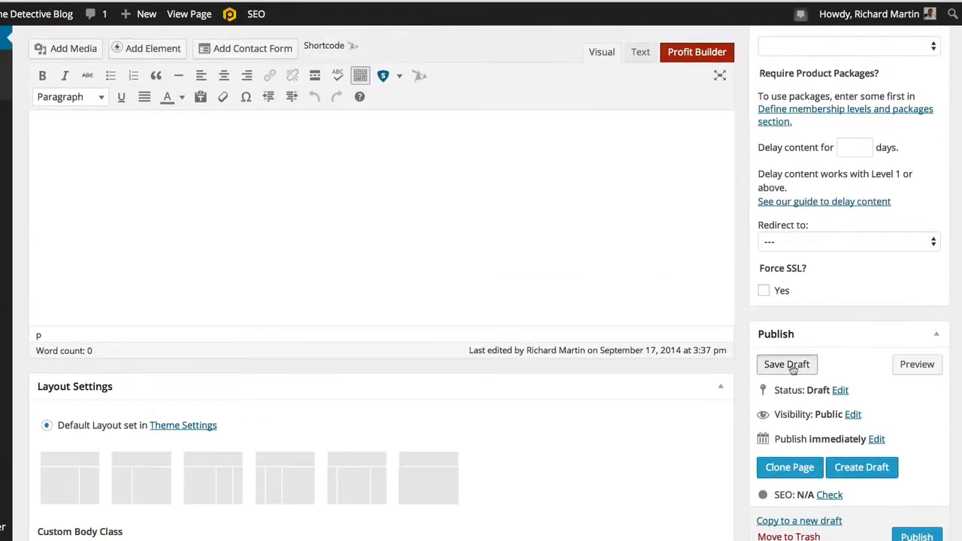
pyautogui.click(786, 364)
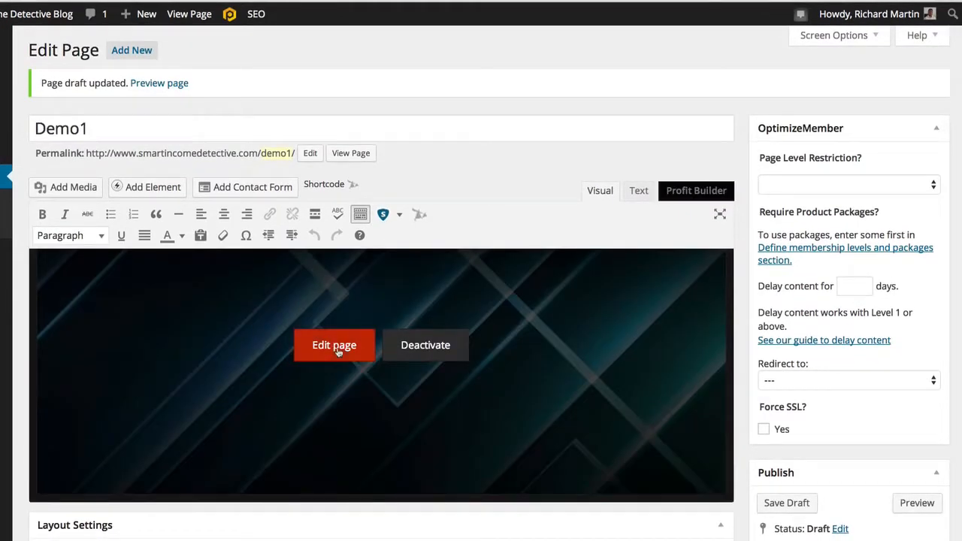
# - Review the Demo1 page's layout and Profit Builder template settings, and save the draft again
pyautogui.click(334, 345)
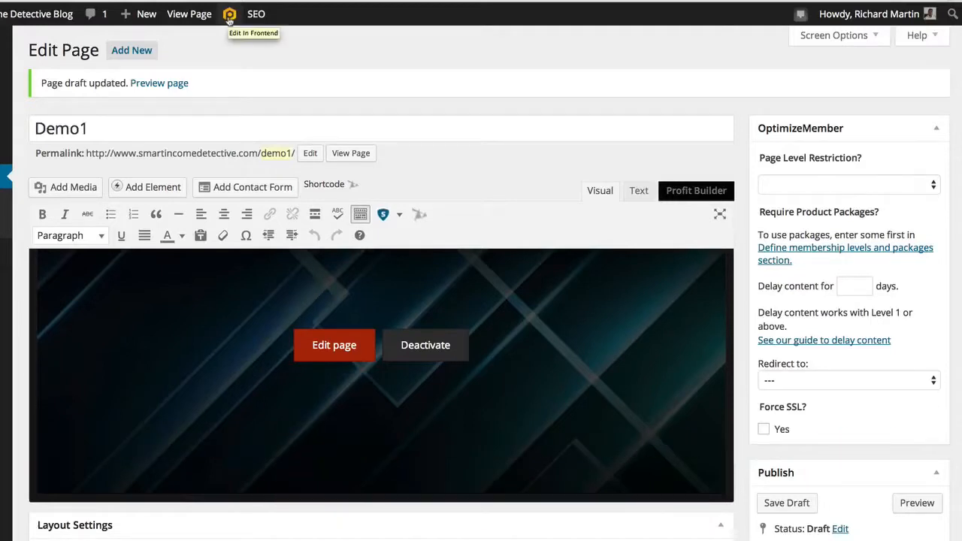
pyautogui.click(229, 21)
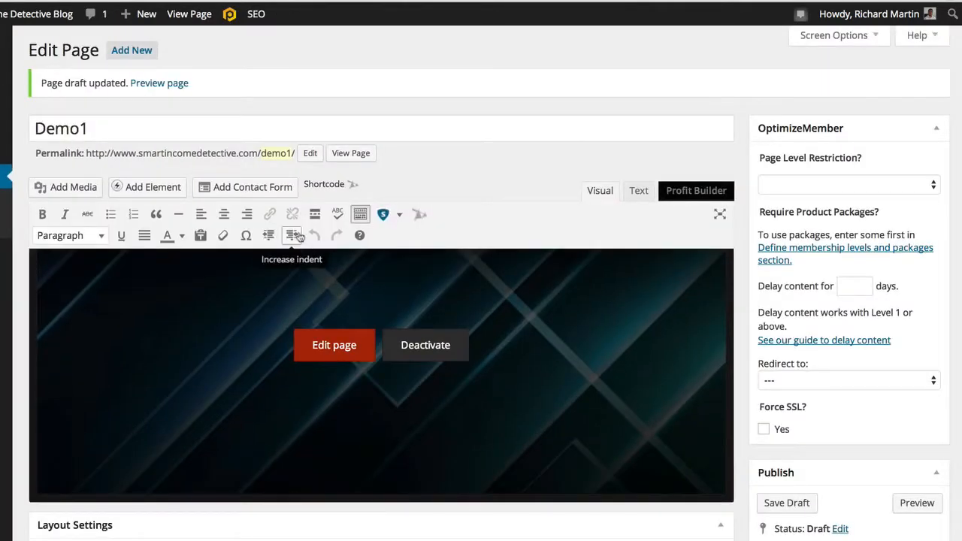
pyautogui.scroll(-10, 543, 237)
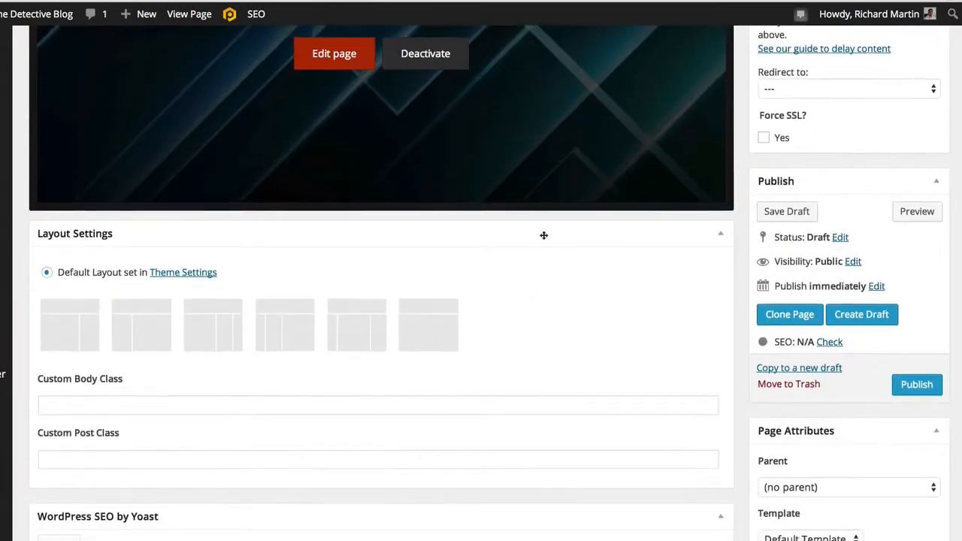
pyautogui.scroll(-3, 543, 236)
pyautogui.scroll(9, 543, 237)
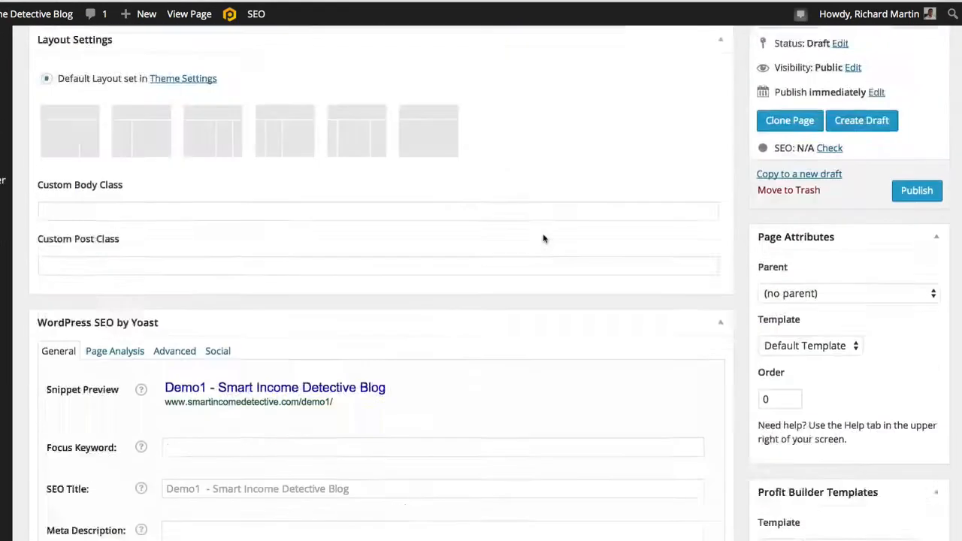
pyautogui.scroll(-8, 543, 238)
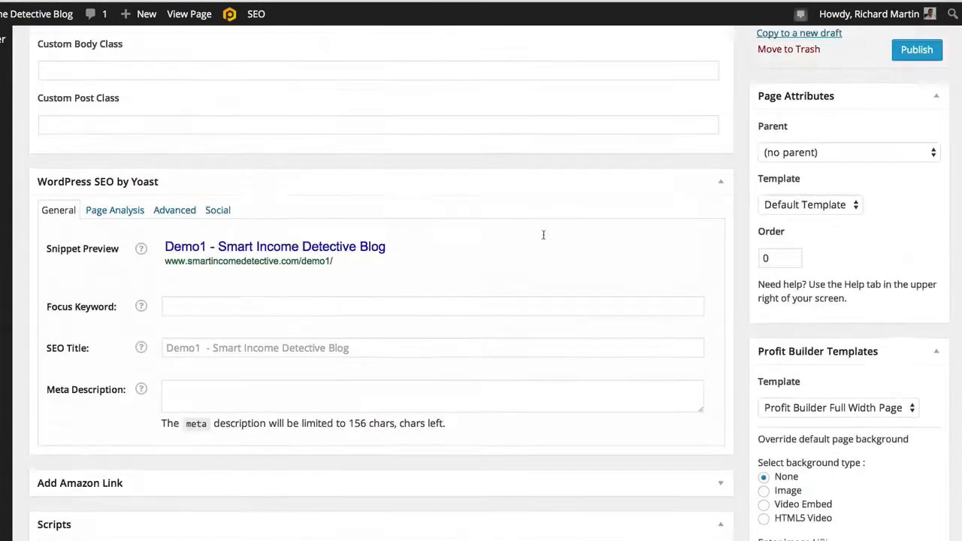
pyautogui.scroll(15, 543, 238)
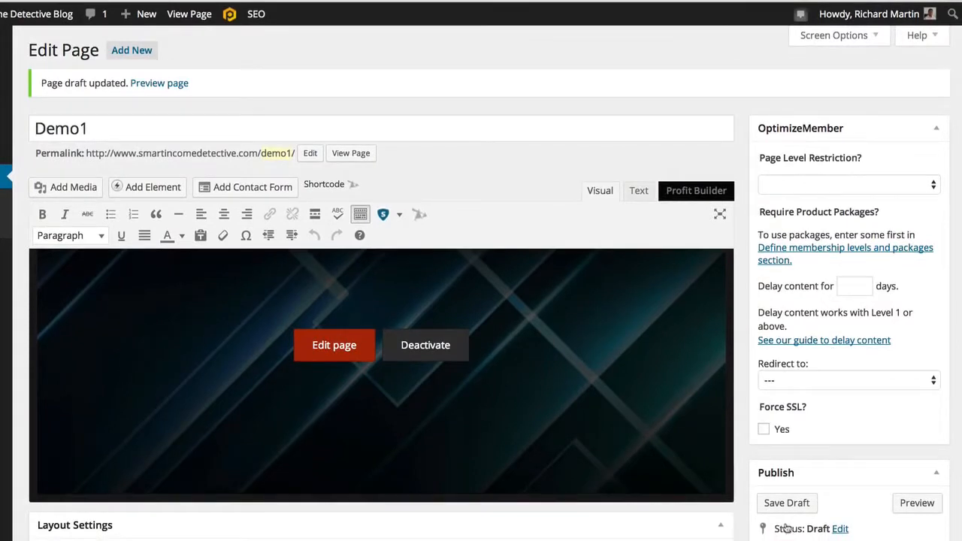
pyautogui.scroll(-1, 807, 508)
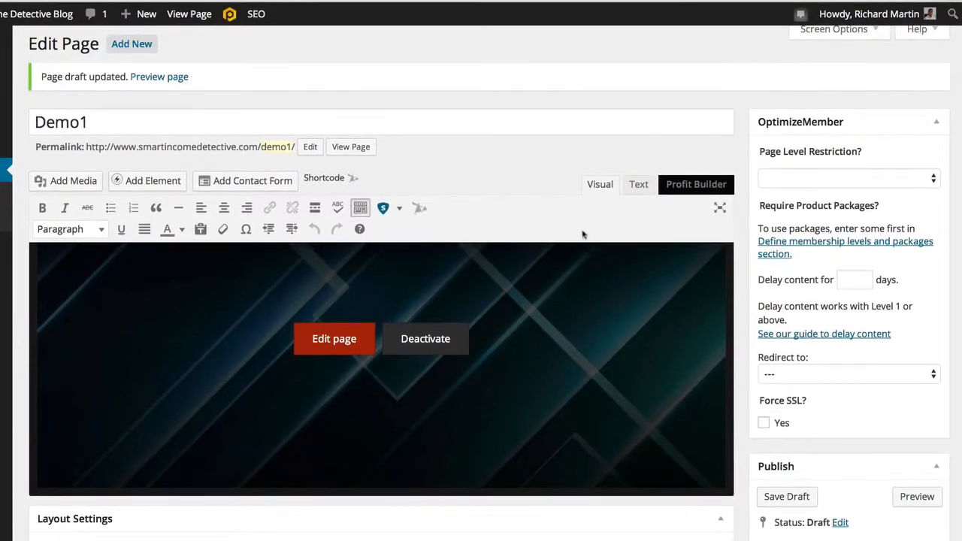
pyautogui.click(787, 496)
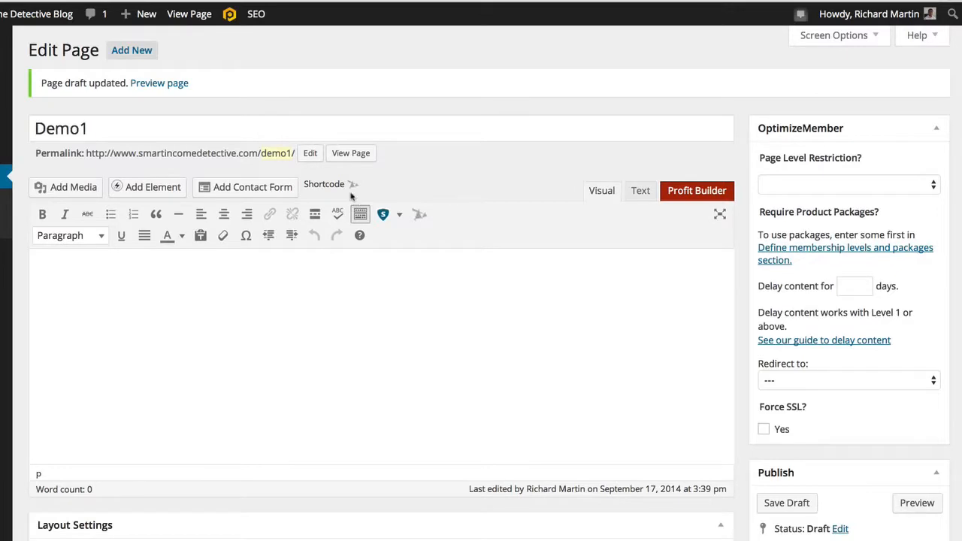
# - Open Demo1 in the front-end builder and load the Seans Million Dollar Sales Page - Midnight template
pyautogui.click(230, 16)
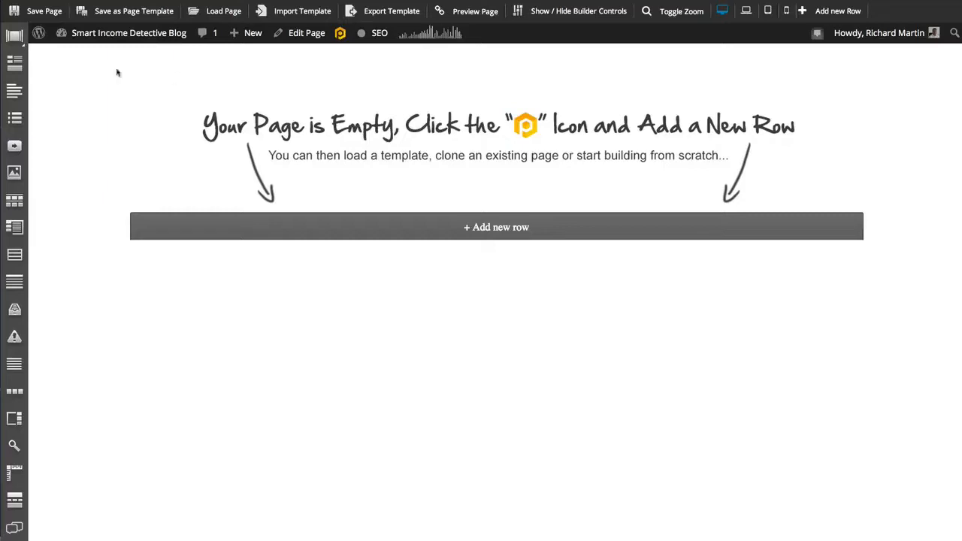
pyautogui.click(238, 15)
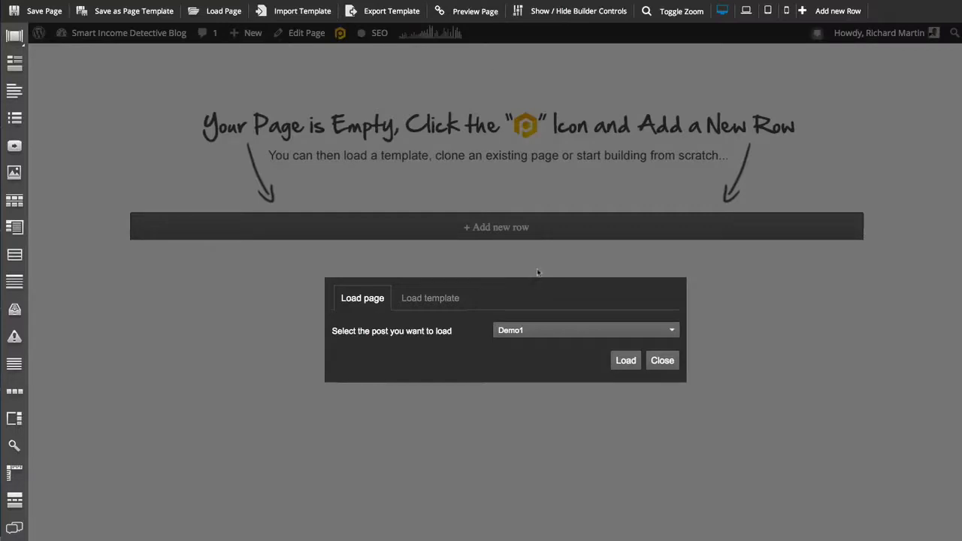
pyautogui.click(442, 298)
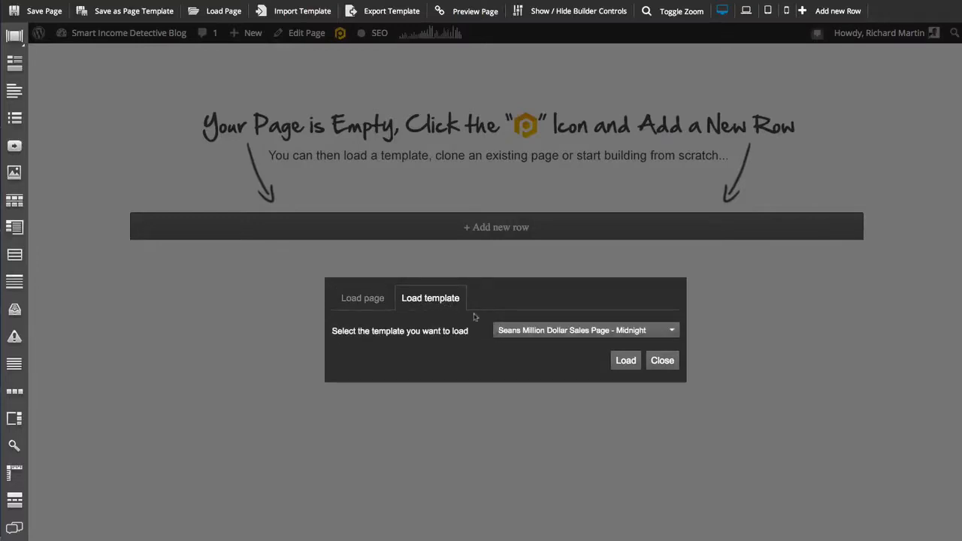
pyautogui.click(670, 331)
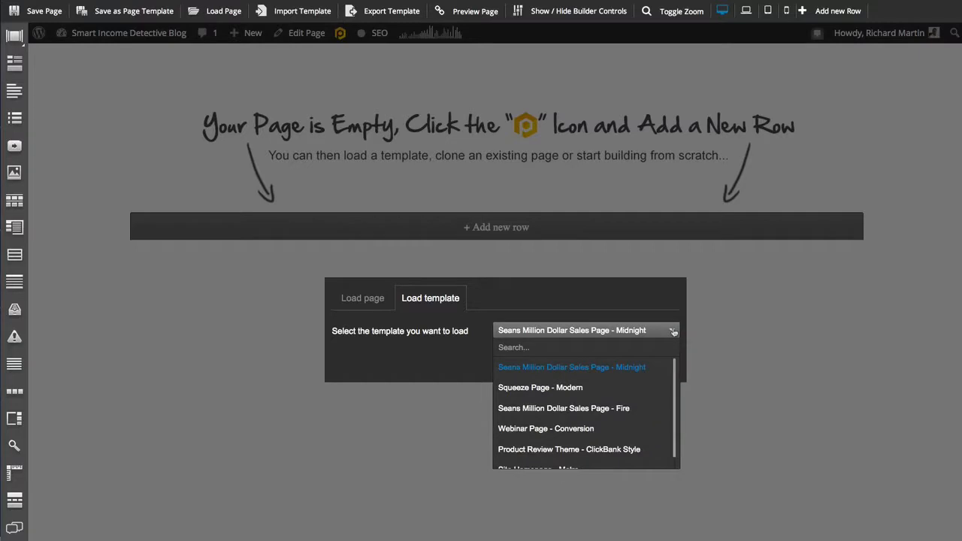
pyautogui.scroll(-1, 607, 373)
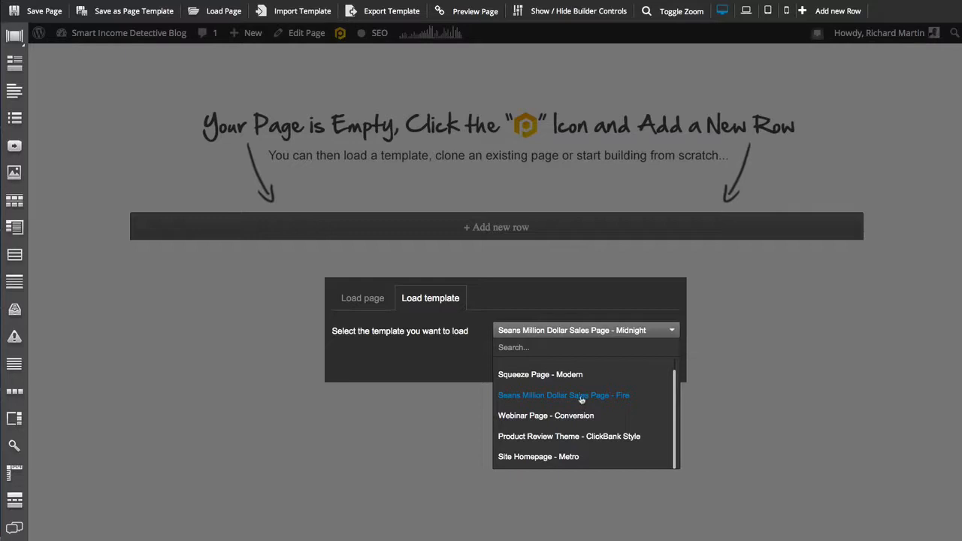
pyautogui.scroll(1, 563, 421)
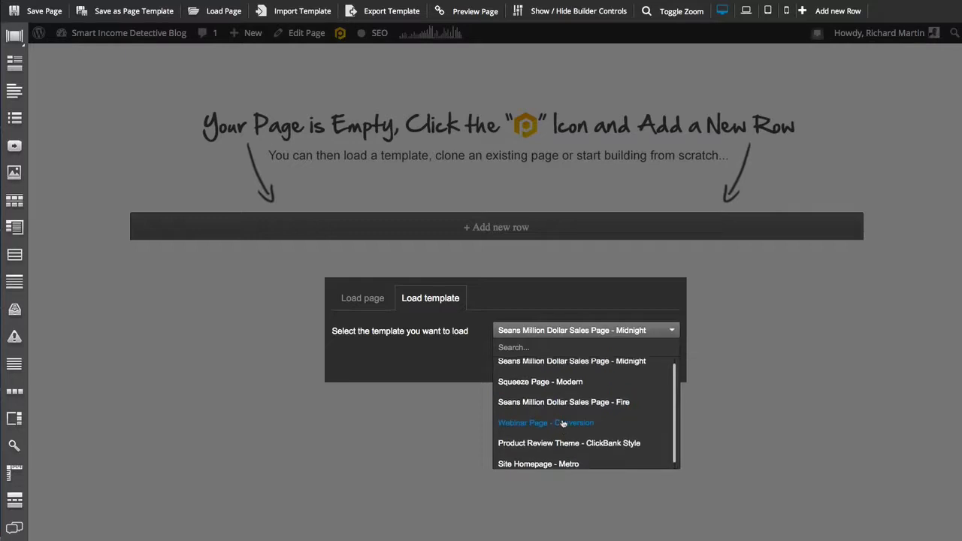
pyautogui.click(571, 367)
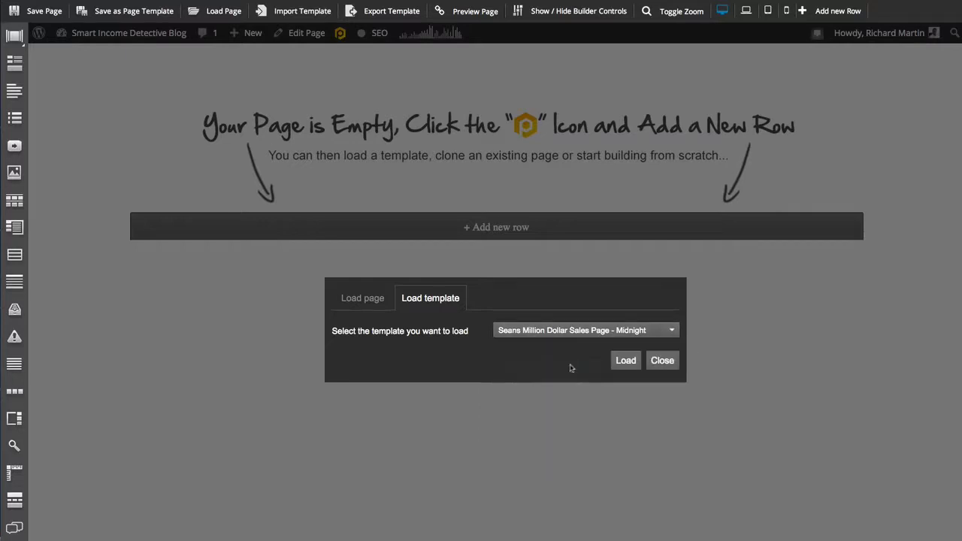
pyautogui.click(625, 364)
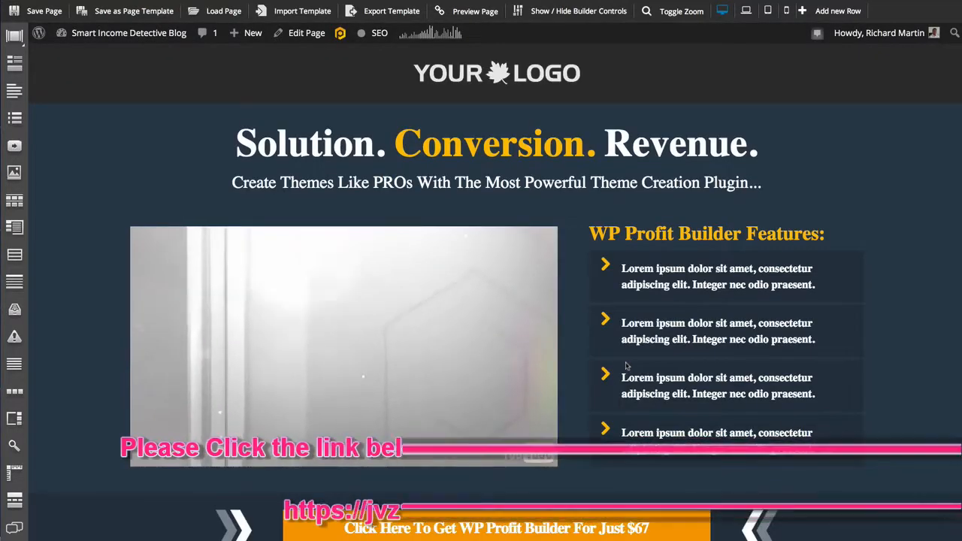
# - Look through the loaded sales page template, from the header video and feature list down to the lower content sections
pyautogui.click(350, 339)
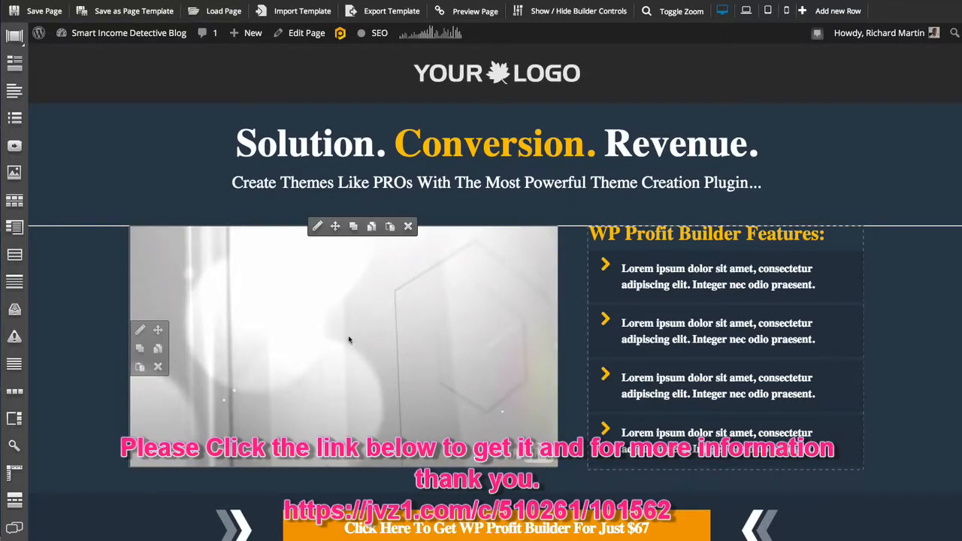
pyautogui.scroll(-10, 349, 340)
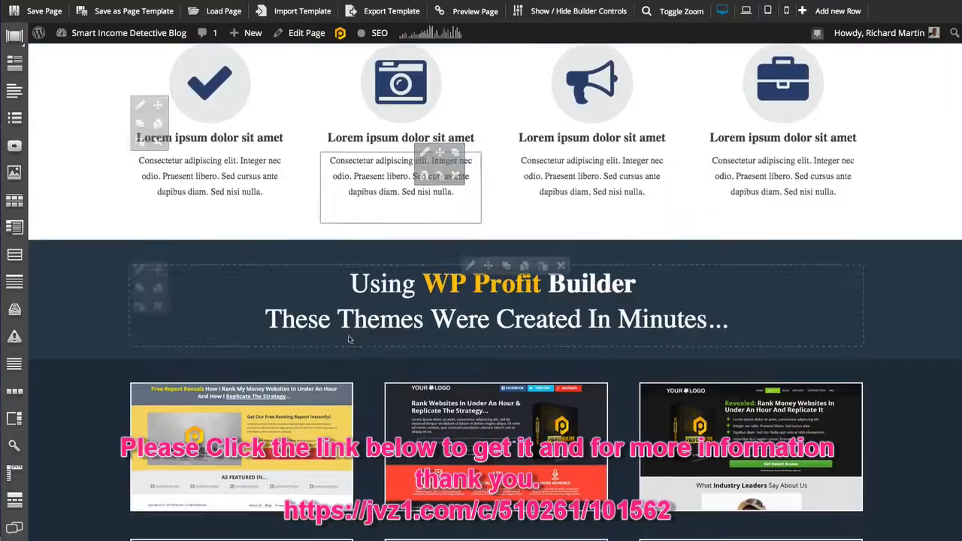
pyautogui.scroll(-10, 348, 338)
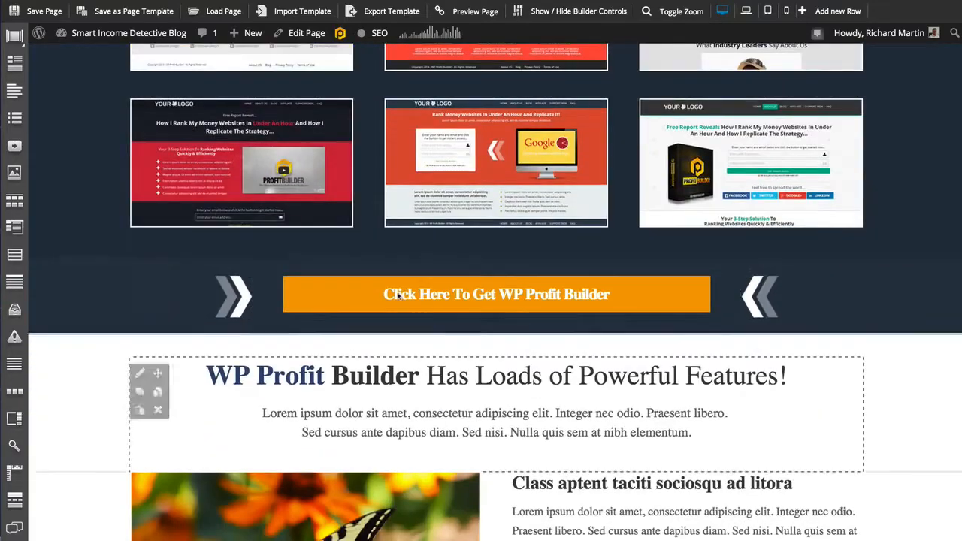
pyautogui.moveTo(400, 296)
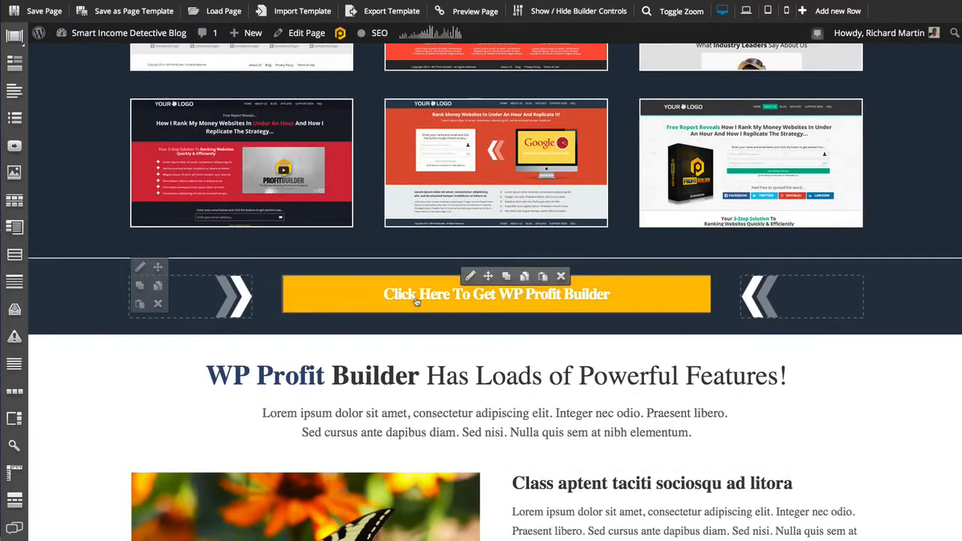
pyautogui.scroll(-3, 503, 383)
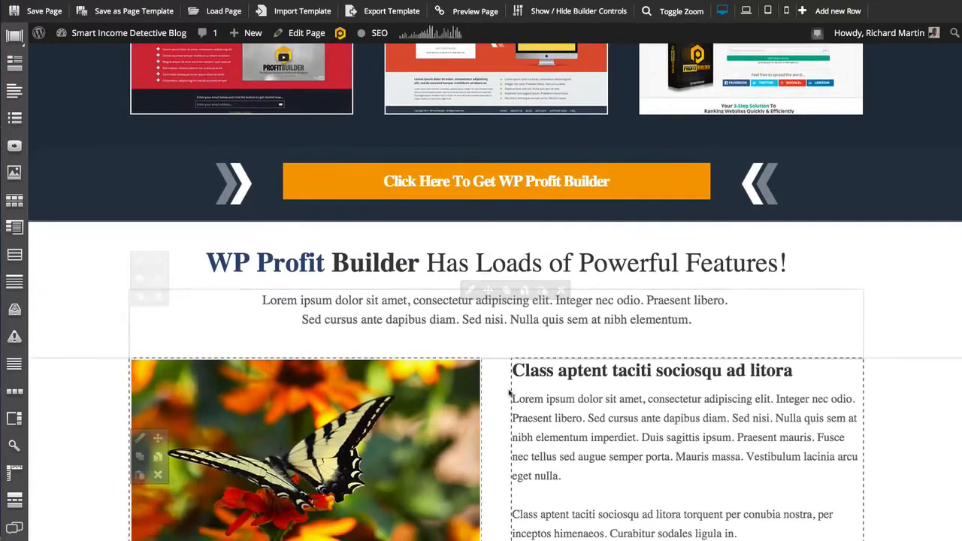
pyautogui.scroll(-4, 509, 393)
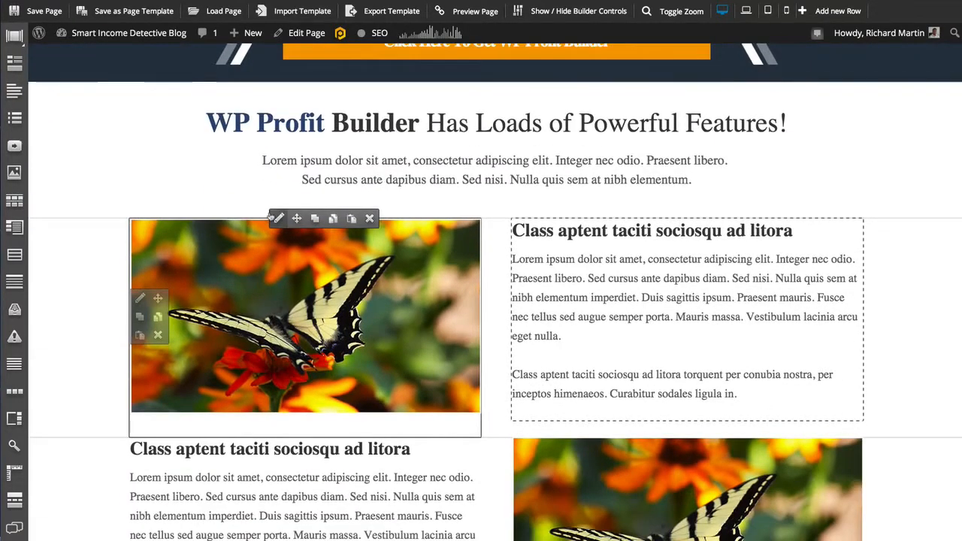
pyautogui.scroll(-8, 311, 261)
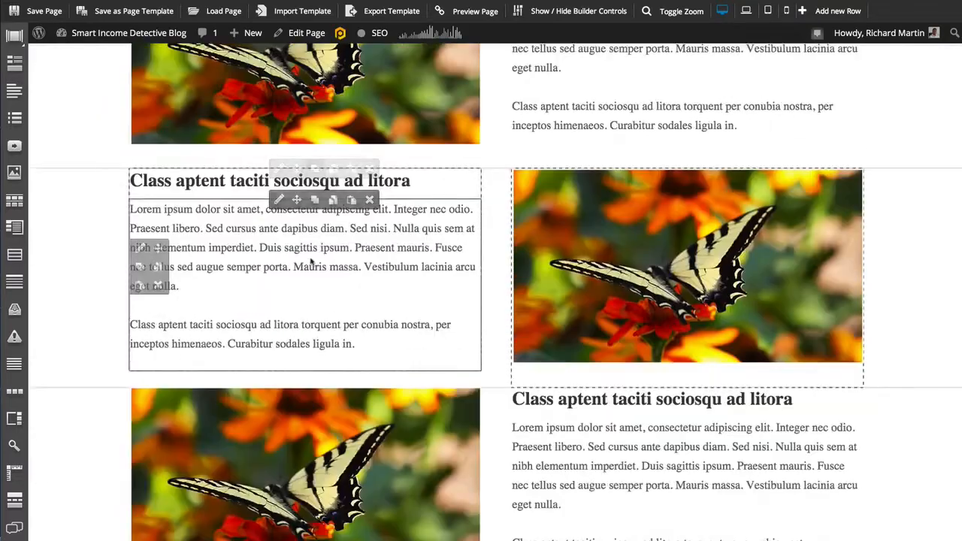
pyautogui.scroll(-20, 311, 261)
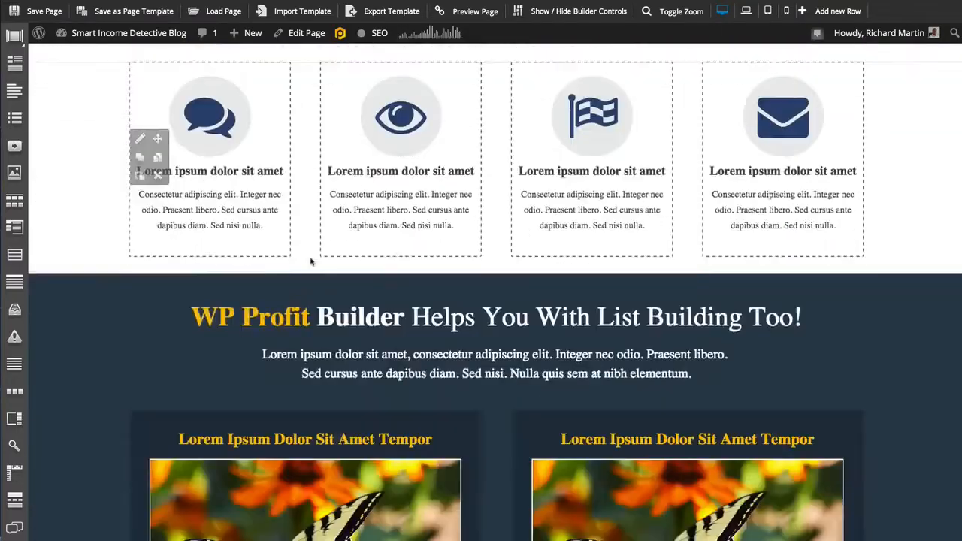
pyautogui.scroll(-20, 311, 261)
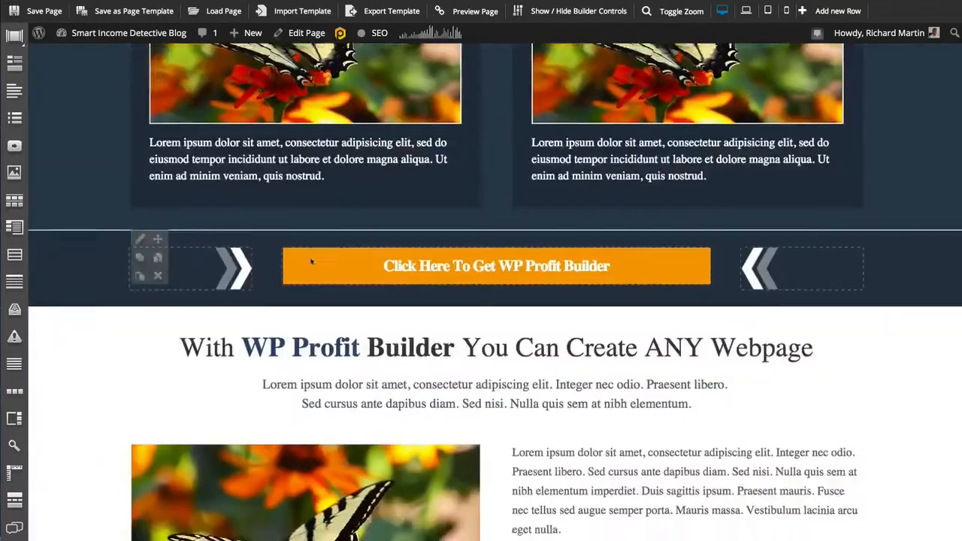
pyautogui.scroll(-20, 311, 261)
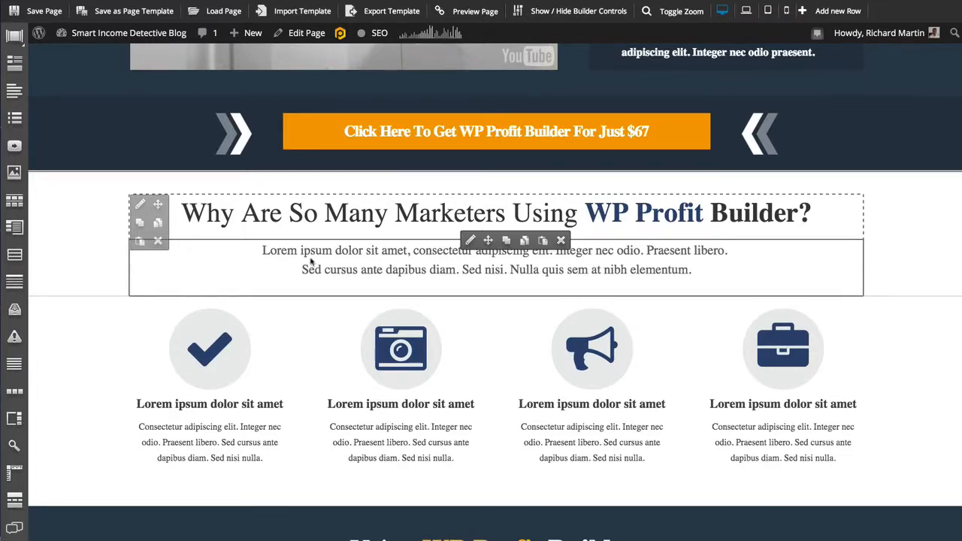
pyautogui.scroll(8, 311, 260)
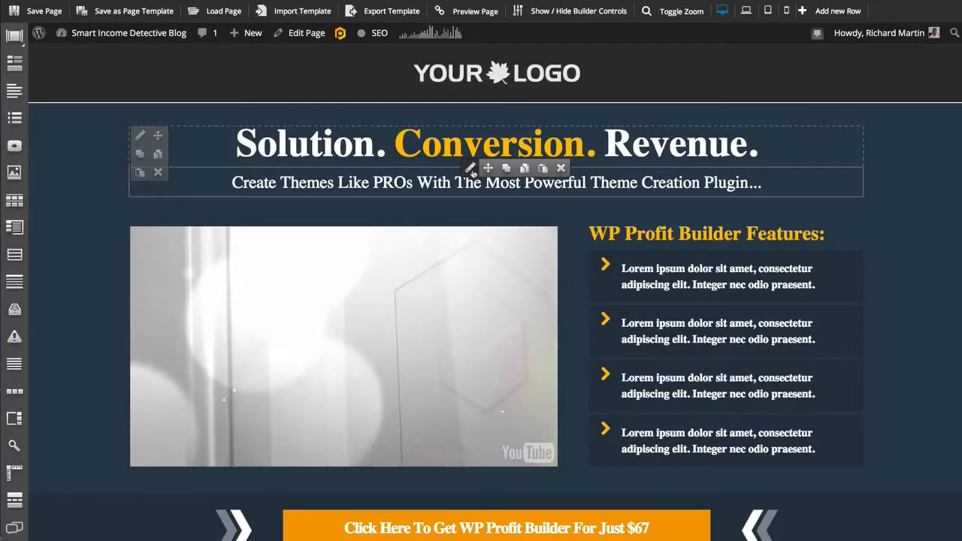
# - Replace the subheadline under "Solution. Conversion. Revenue." with "Type Anything In Here That I Want" and save the content
pyautogui.click(469, 168)
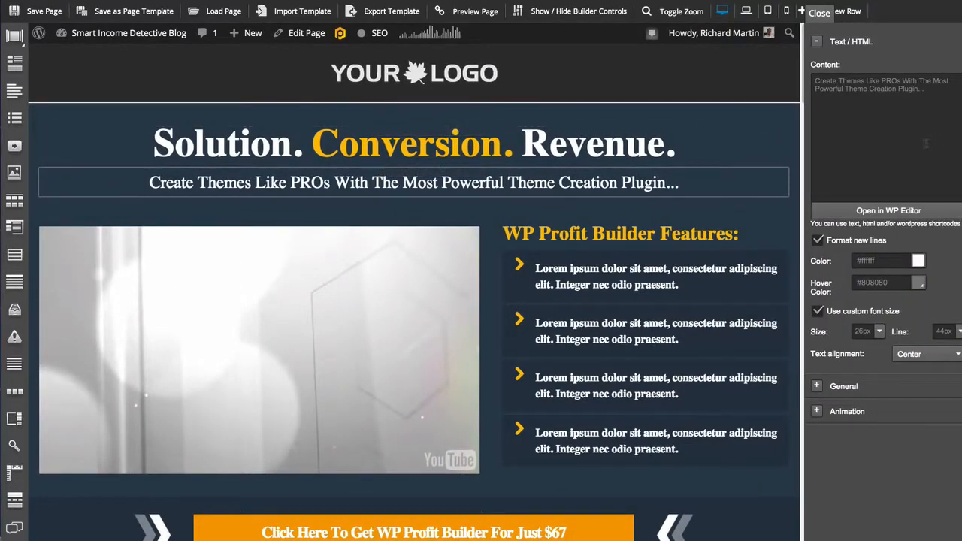
pyautogui.click(884, 214)
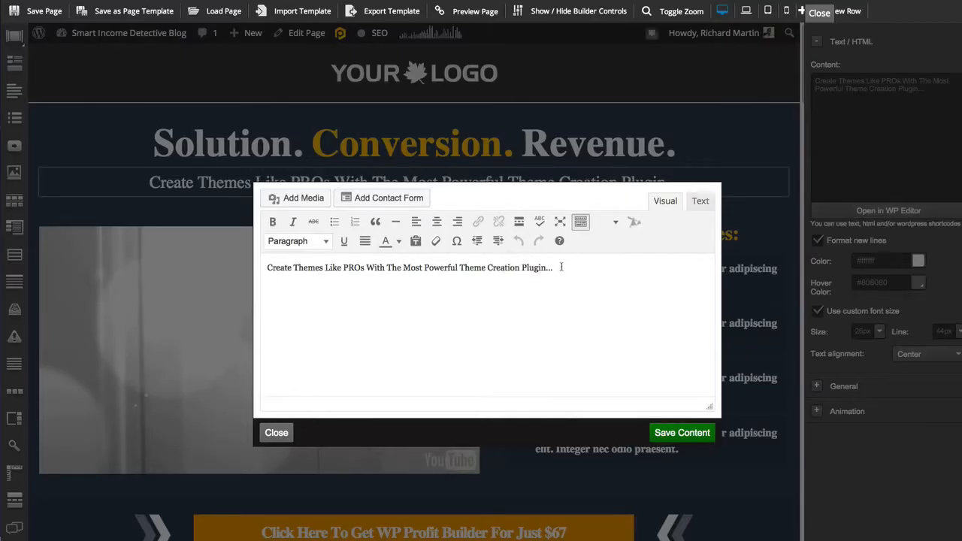
pyautogui.moveTo(560, 267); pyautogui.dragTo(261, 266)
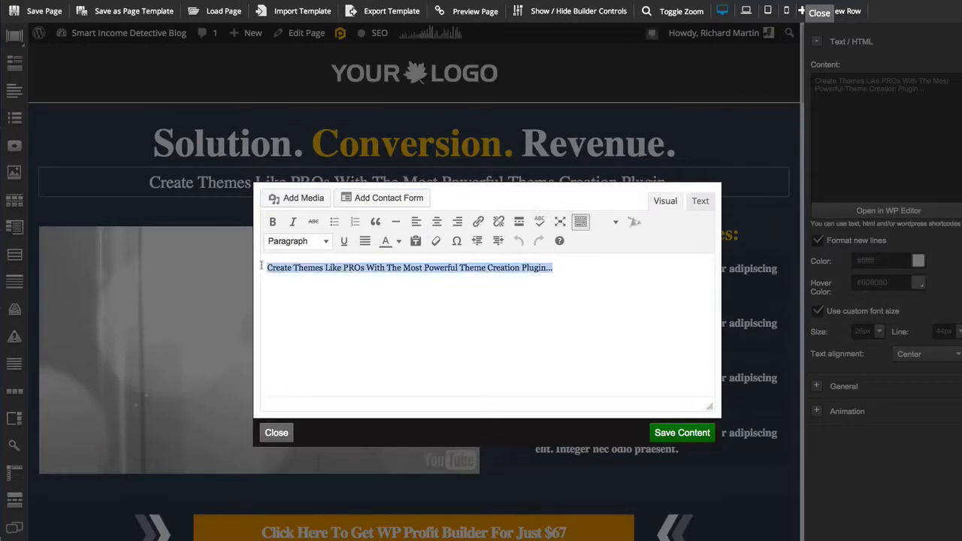
pyautogui.write('Typo')
pyautogui.press('BackSpace')
pyautogui.write('e Anything In Here That I Want')
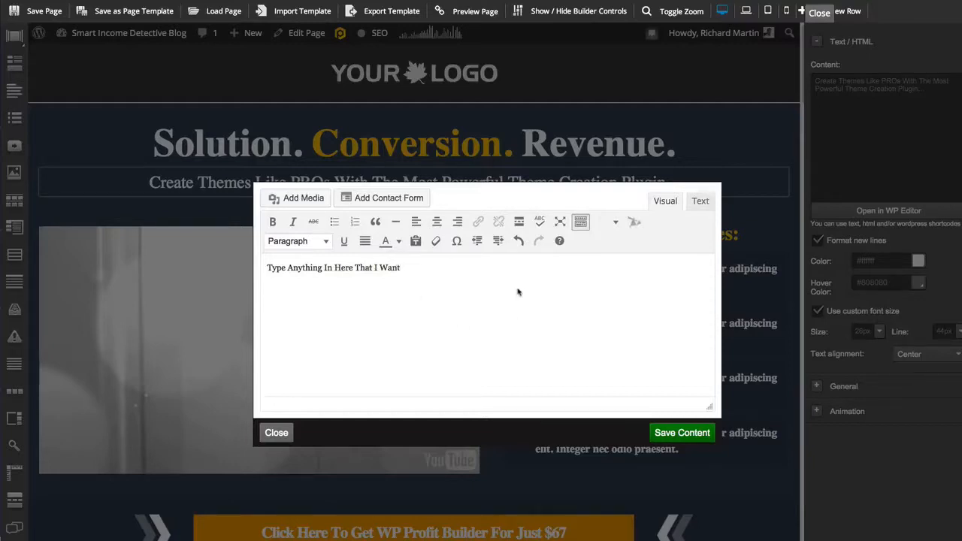
pyautogui.click(679, 434)
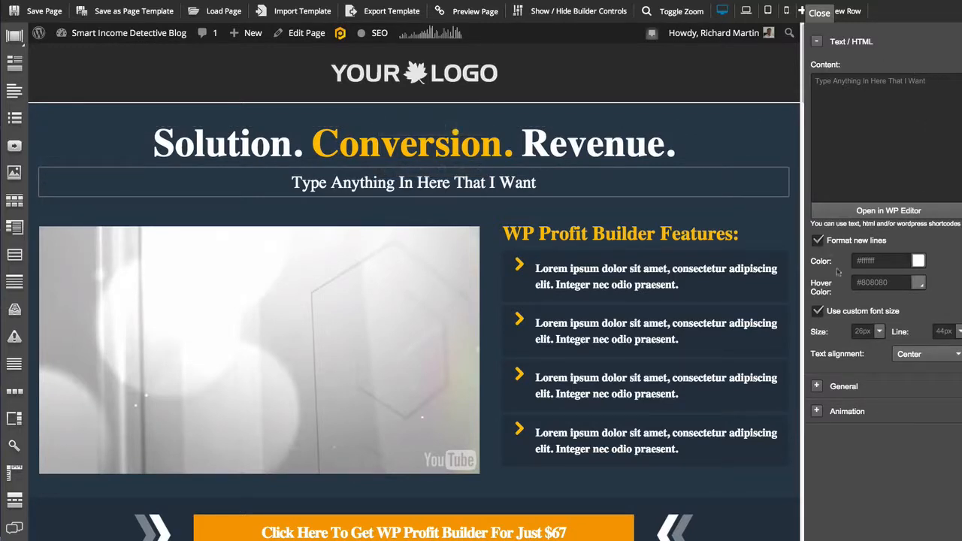
# - Make the entire subheadline text bold and yellow in the WP editor, and save the content
pyautogui.click(889, 210)
pyautogui.moveTo(399, 268); pyautogui.dragTo(266, 263)
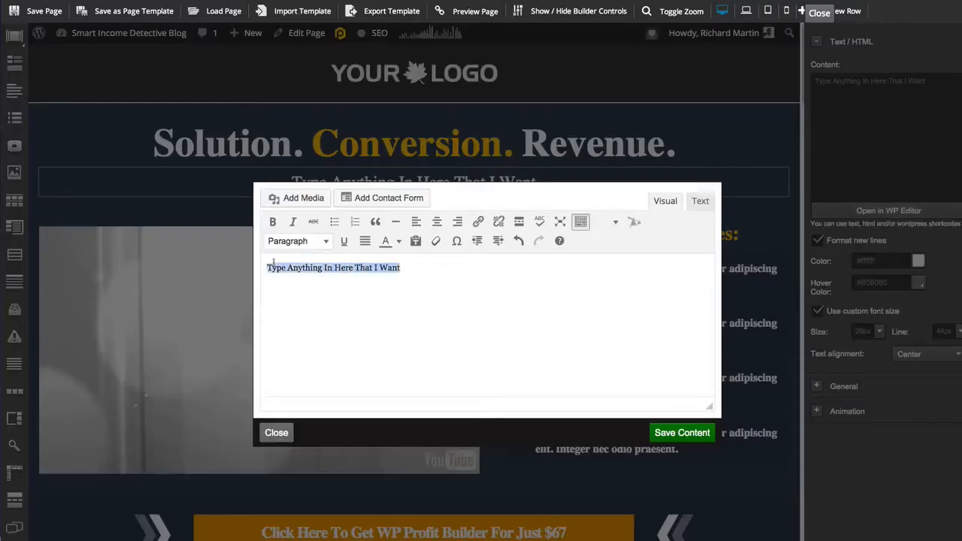
pyautogui.click(273, 222)
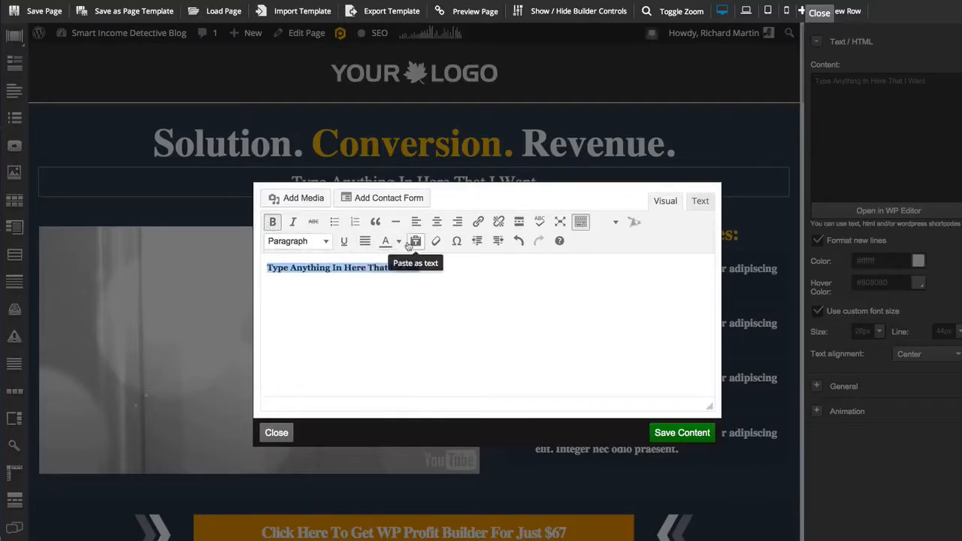
pyautogui.click(399, 241)
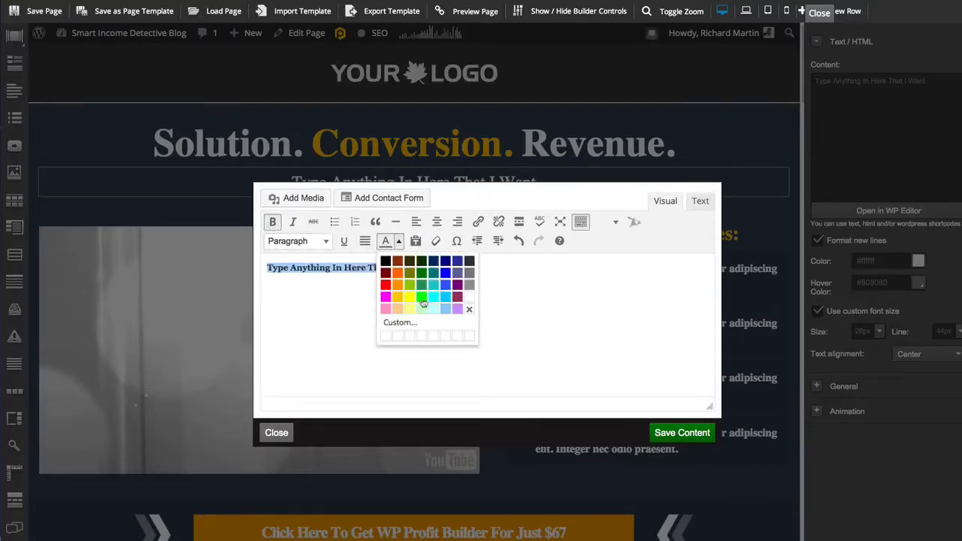
pyautogui.click(411, 299)
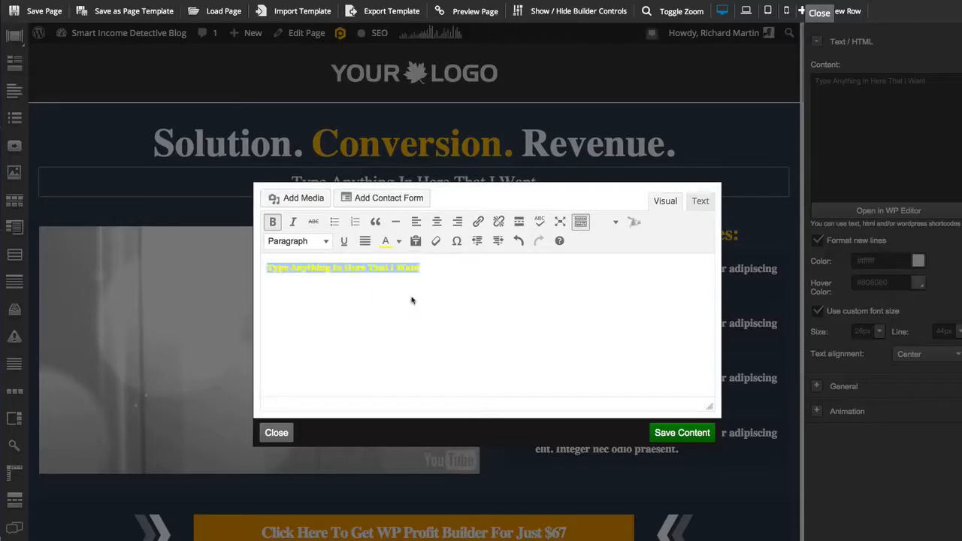
pyautogui.click(676, 433)
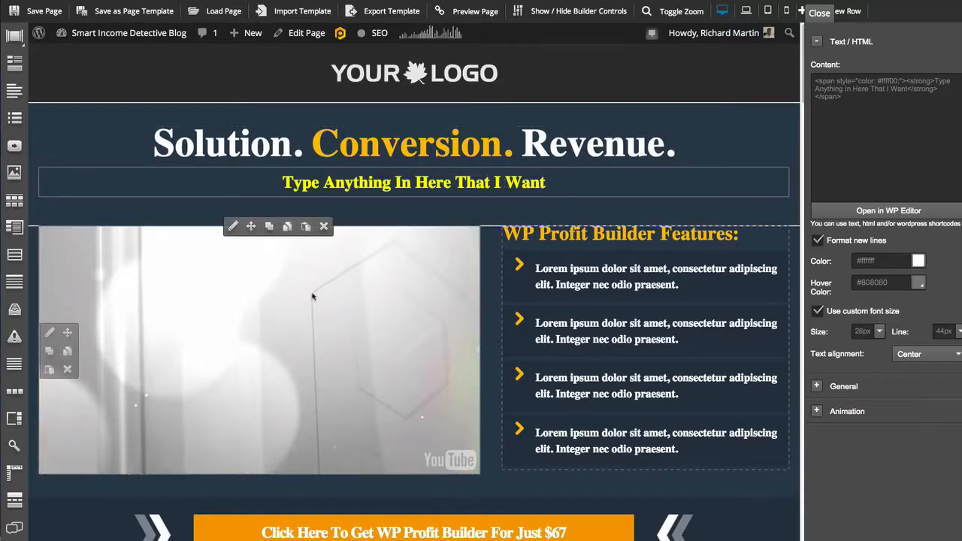
# - Set the header video's Youtube / Vimeo URL to the one copied from YouTube's "Smart Income Detective Blog: Income Report Proof FEB 2014" page
pyautogui.click(234, 227)
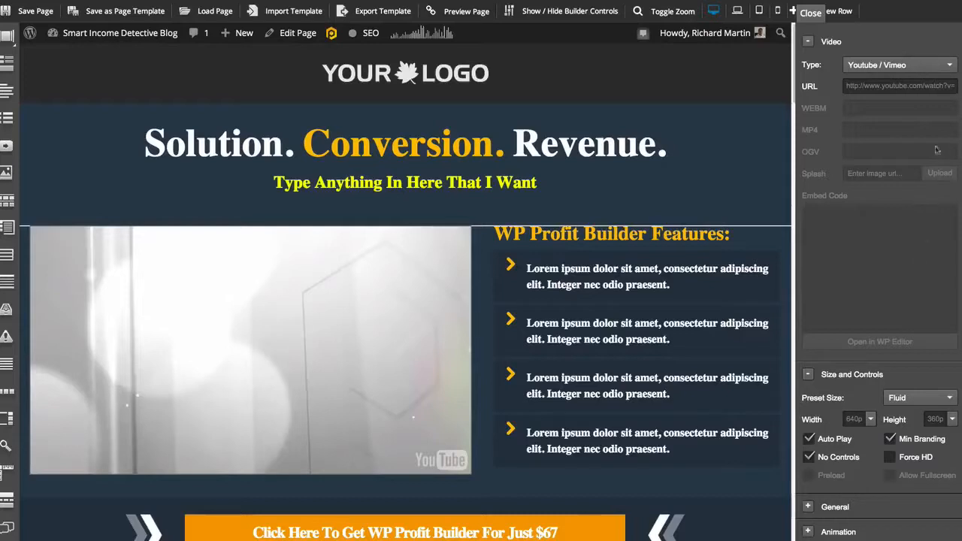
pyautogui.click(952, 66)
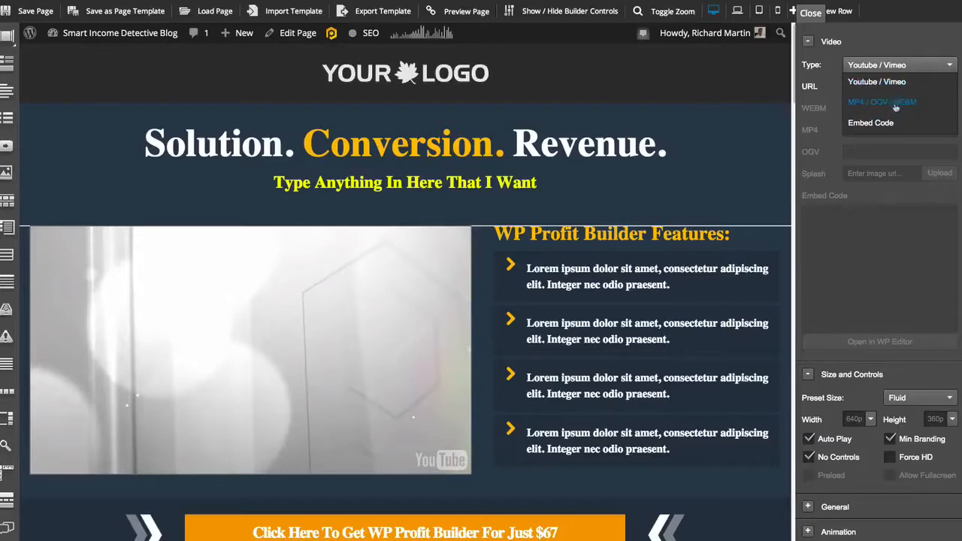
pyautogui.click(909, 65)
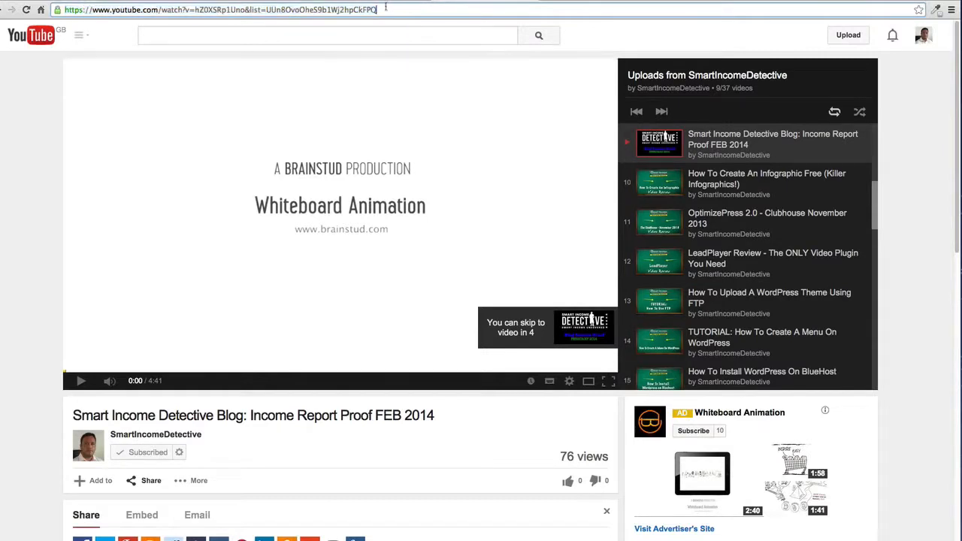
pyautogui.rightClick(138, 13)
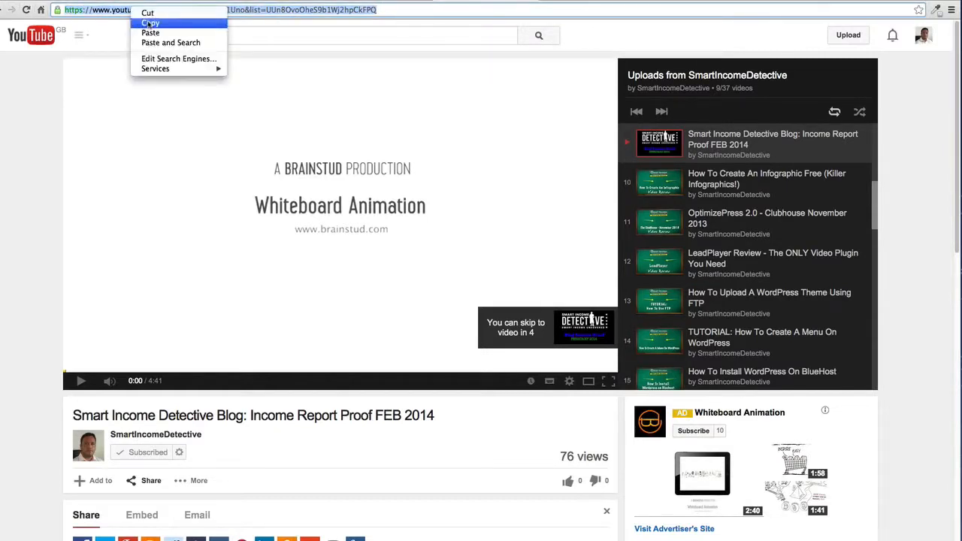
pyautogui.click(151, 23)
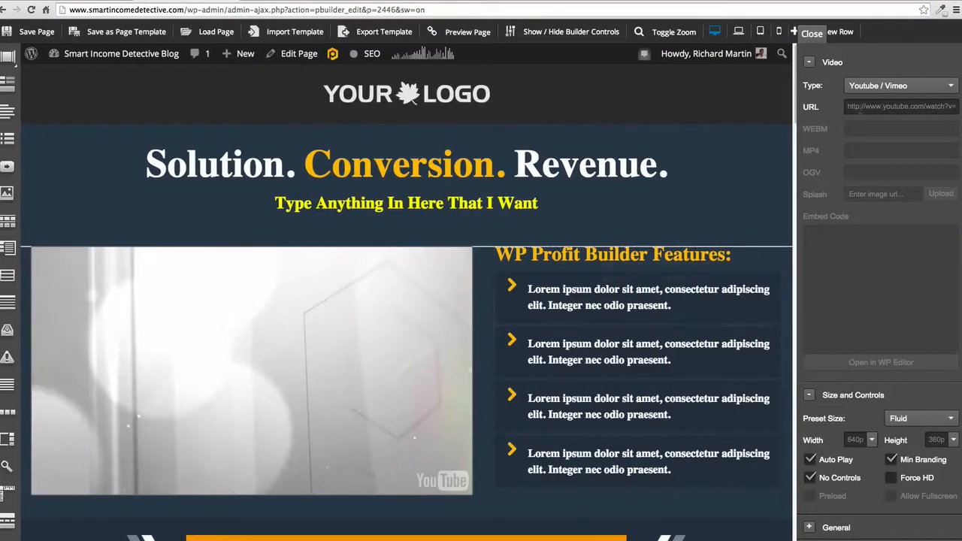
pyautogui.click(864, 106)
pyautogui.press('super+v')
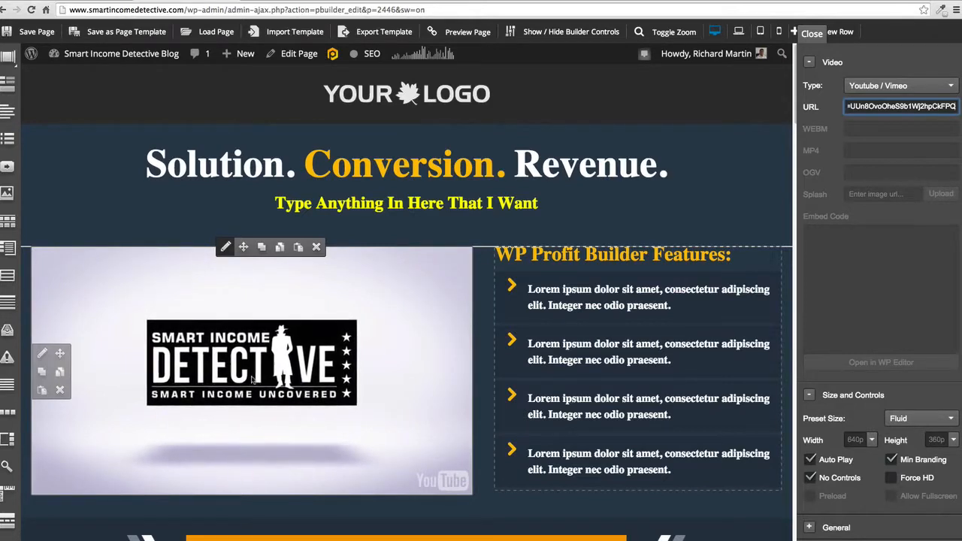
pyautogui.click(252, 379)
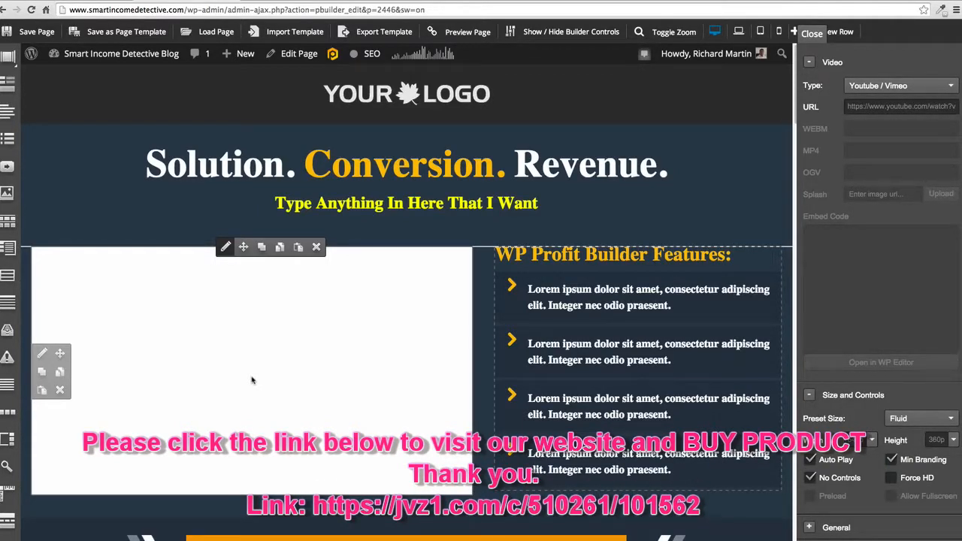
# - Open the orange call-to-action button for editing and choose Custom Text as its button type
pyautogui.scroll(-2, 252, 379)
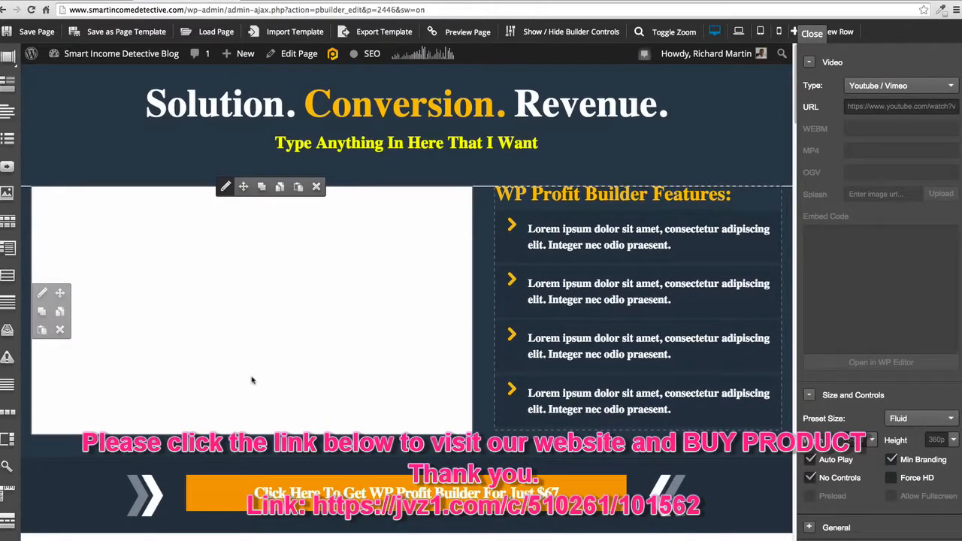
pyautogui.scroll(-3, 252, 379)
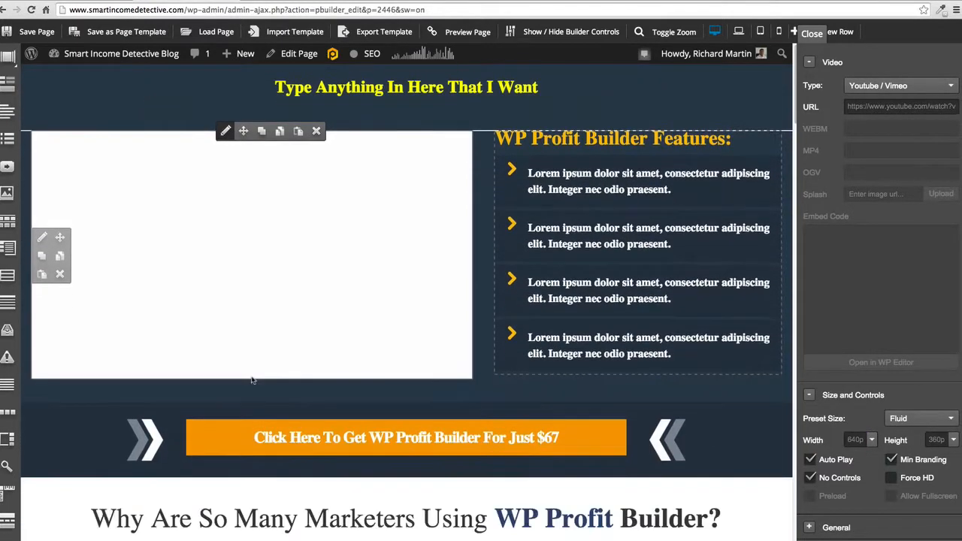
pyautogui.scroll(3, 251, 380)
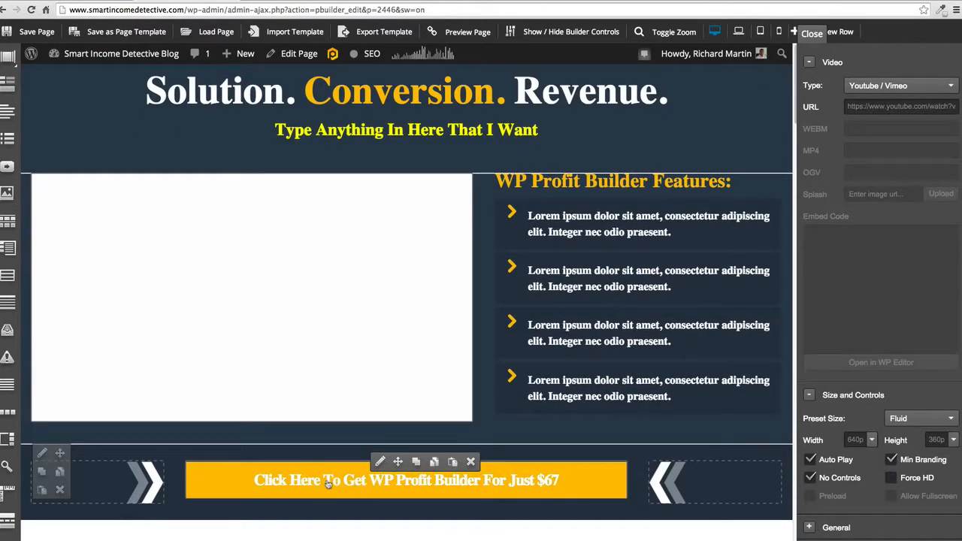
pyautogui.click(380, 462)
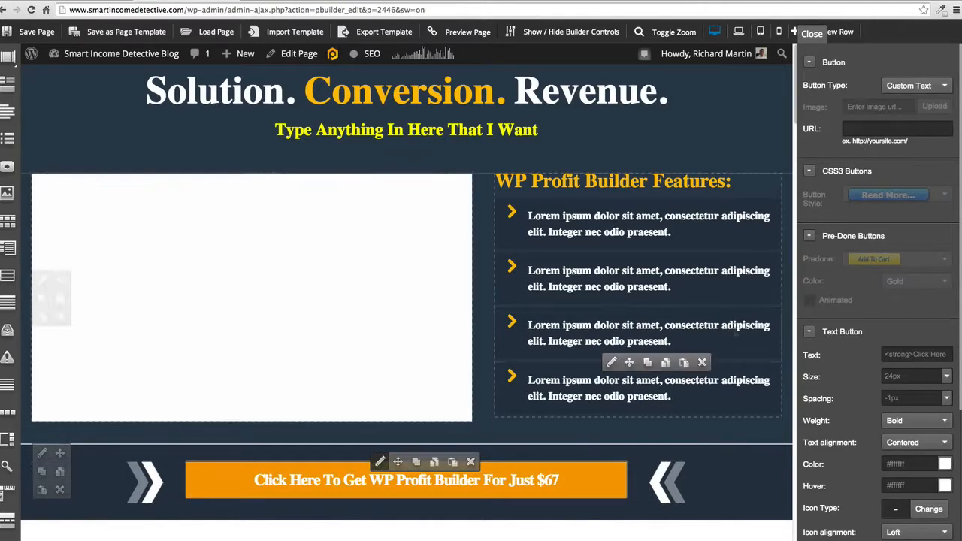
pyautogui.click(926, 88)
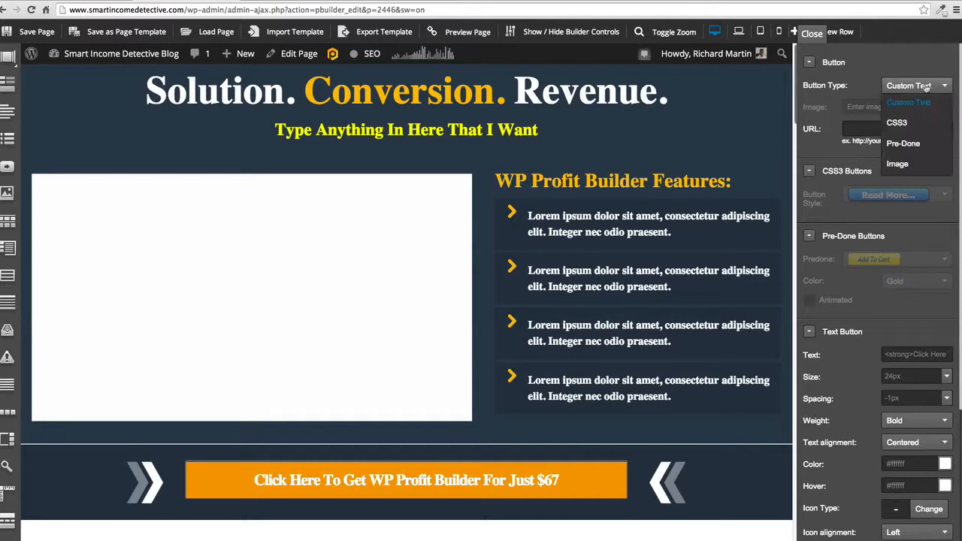
pyautogui.click(926, 87)
pyautogui.click(926, 87)
pyautogui.click(925, 87)
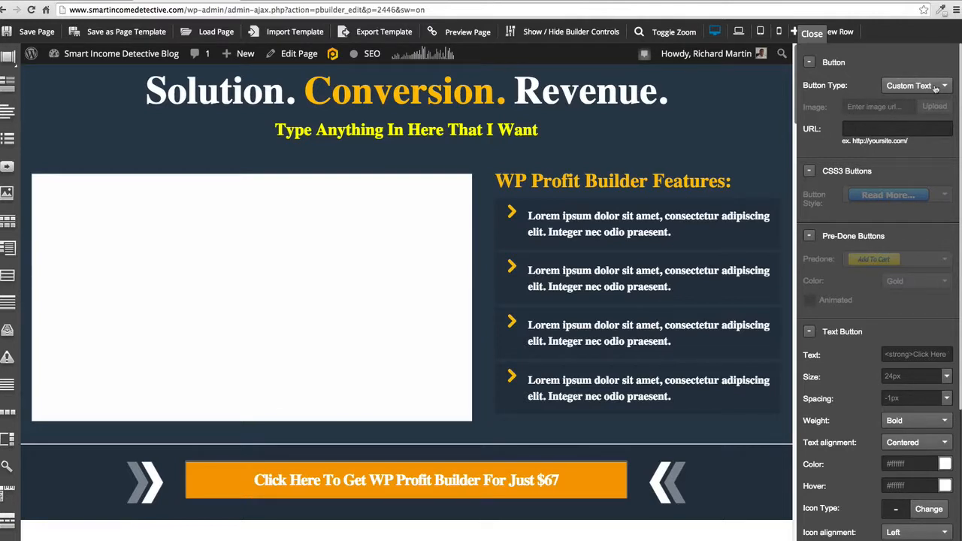
pyautogui.click(936, 89)
pyautogui.click(907, 104)
# - Change the orange button's text to "Click Here To return To The Blog", keeping the strong tags around it
pyautogui.click(913, 355)
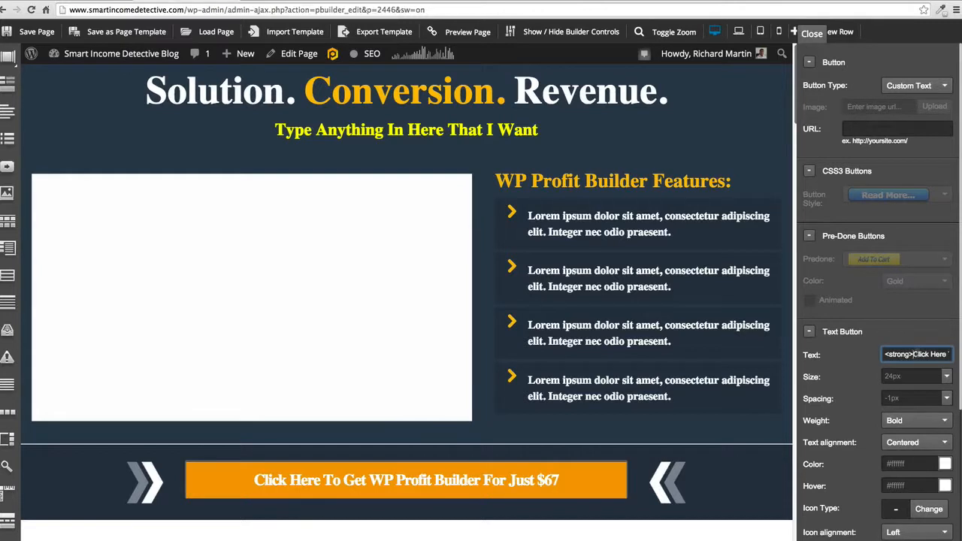
pyautogui.moveTo(913, 354)
pyautogui.mouseDown()
pyautogui.moveTo(958, 355)
pyautogui.moveTo(926, 354)
pyautogui.mouseUp()
pyautogui.write('Click Here ')
pyautogui.write('To retur')
pyautogui.write('n To The ')
pyautogui.write('Blog</strong>')
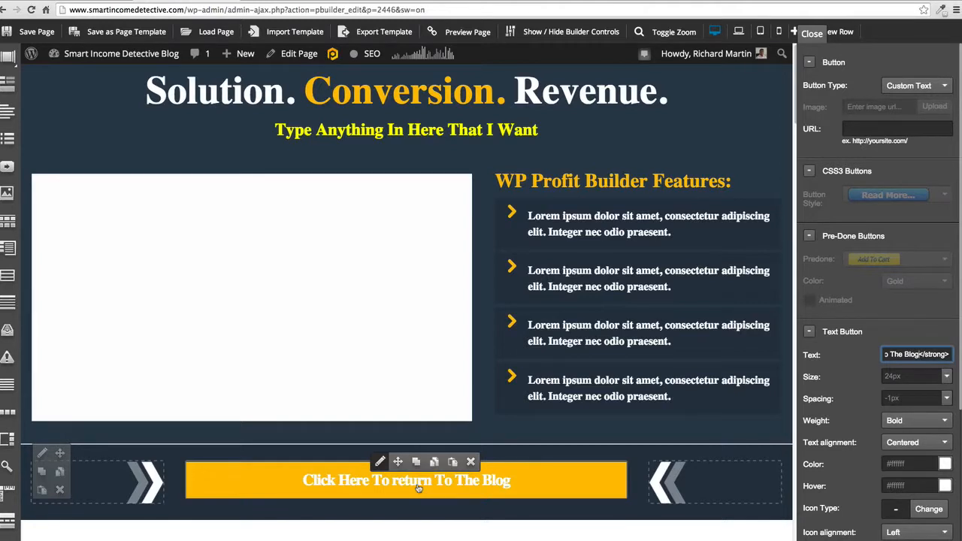
pyautogui.scroll(-1, 419, 488)
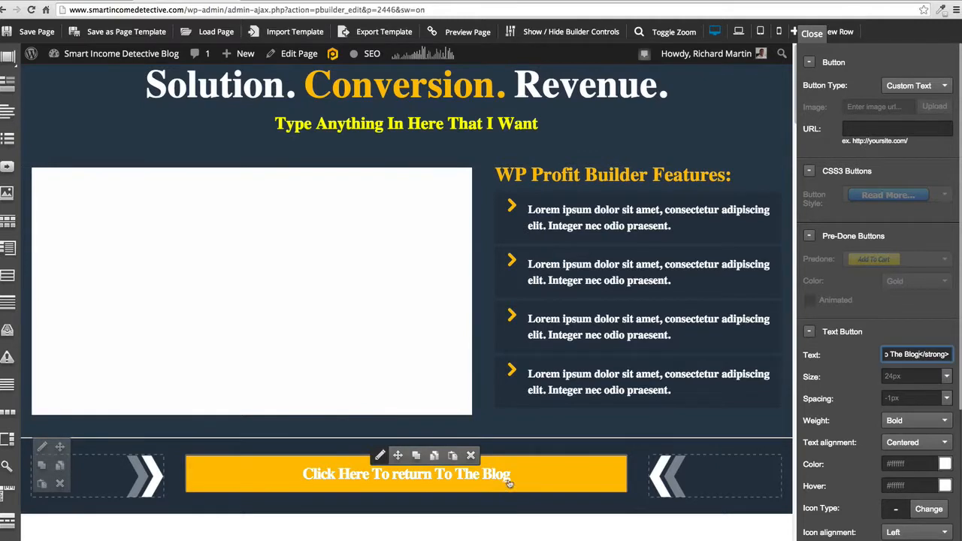
pyautogui.click(908, 220)
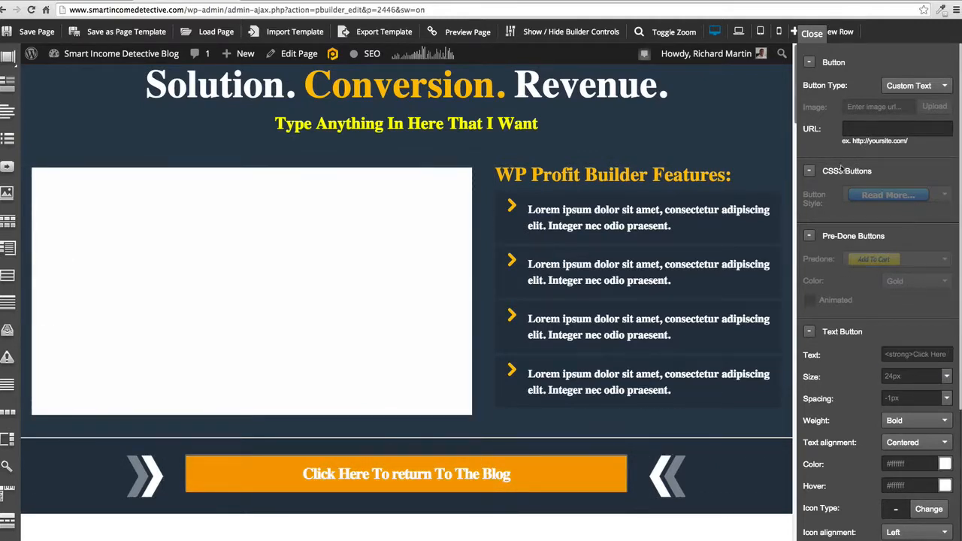
pyautogui.click(895, 128)
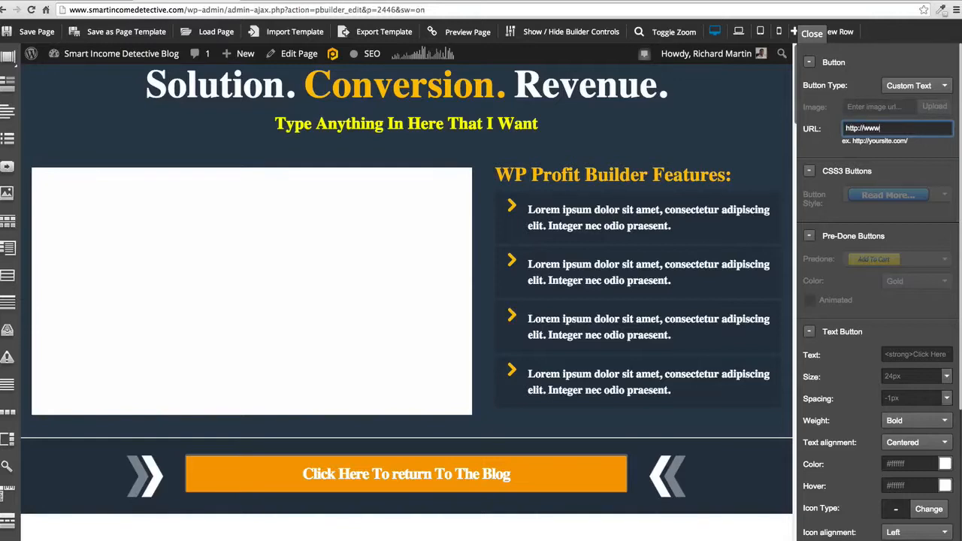
pyautogui.write('http://www.smart')
pyautogui.write('incomedetec')
pyautogui.write('tive.com')
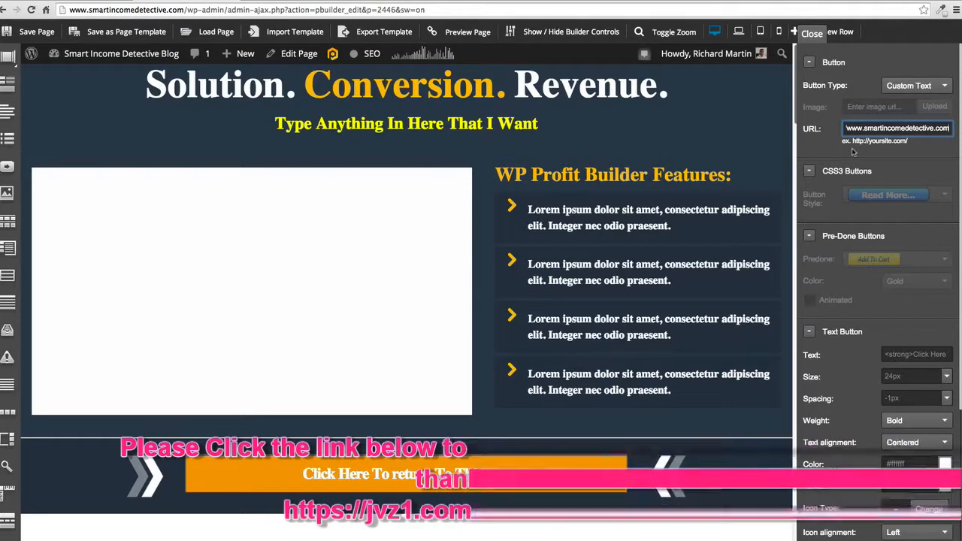
pyautogui.click(811, 179)
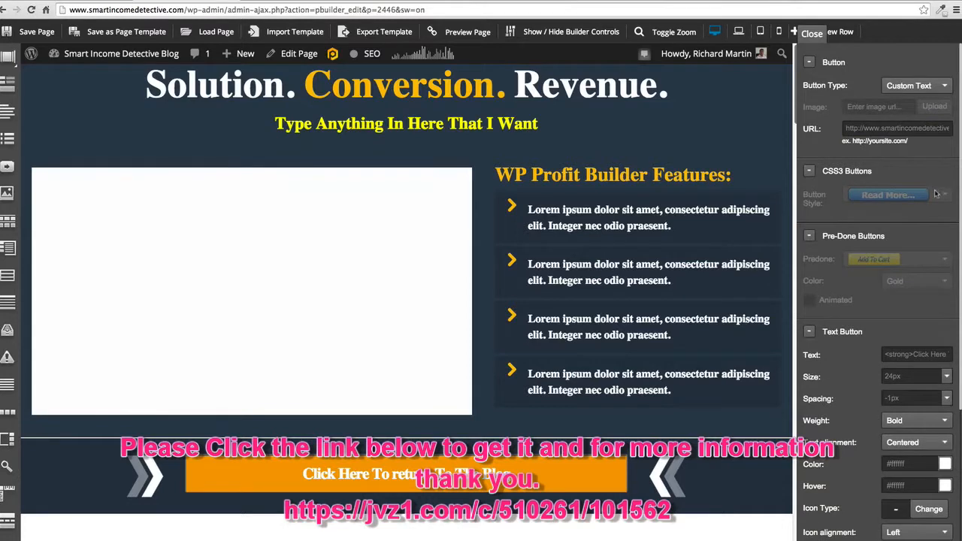
pyautogui.click(810, 237)
pyautogui.click(809, 237)
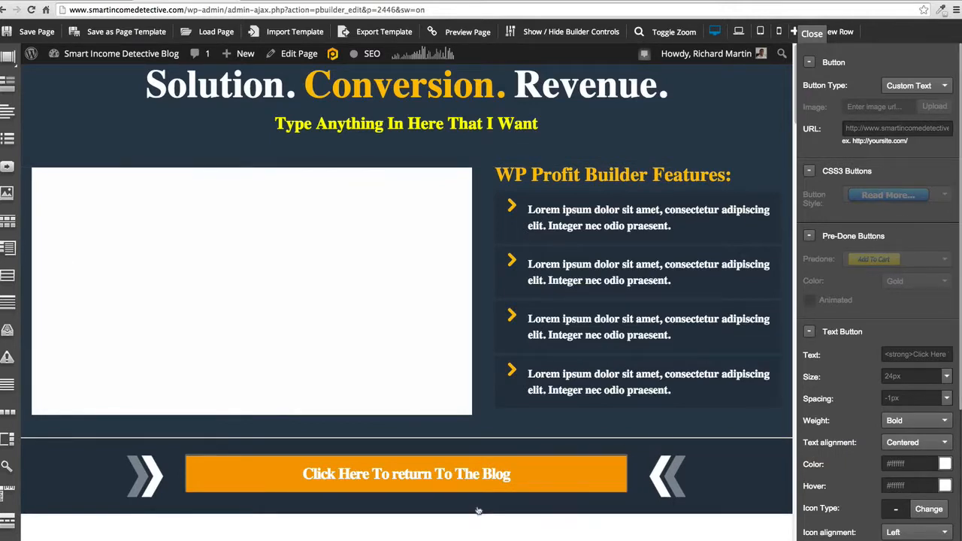
pyautogui.moveTo(496, 476)
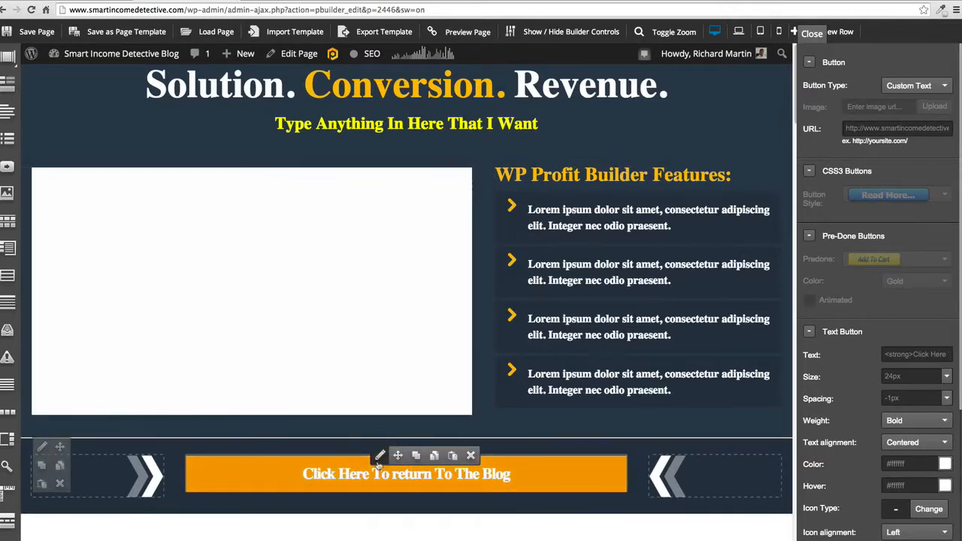
pyautogui.click(809, 237)
pyautogui.click(809, 238)
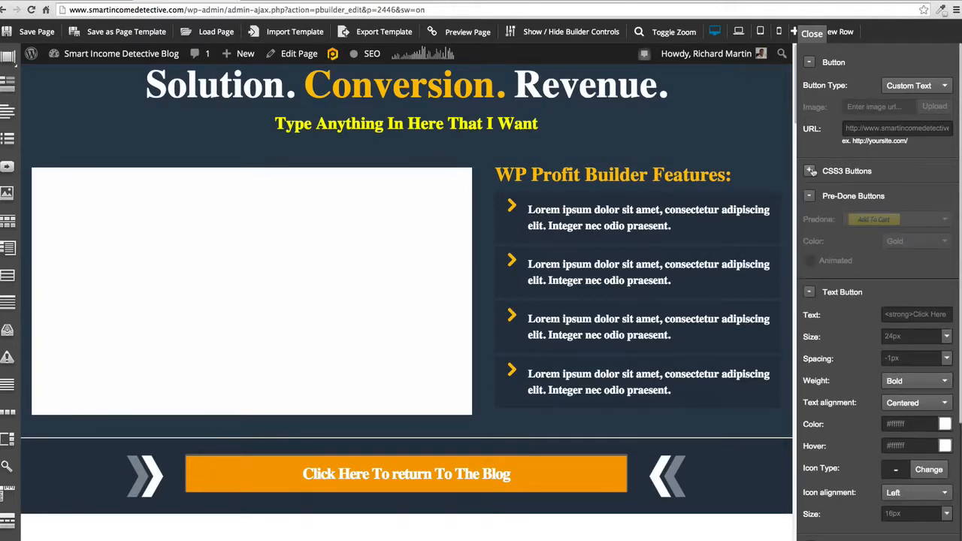
# - Switch the call-to-action button's type from Custom Text to Pre-Done
pyautogui.click(928, 87)
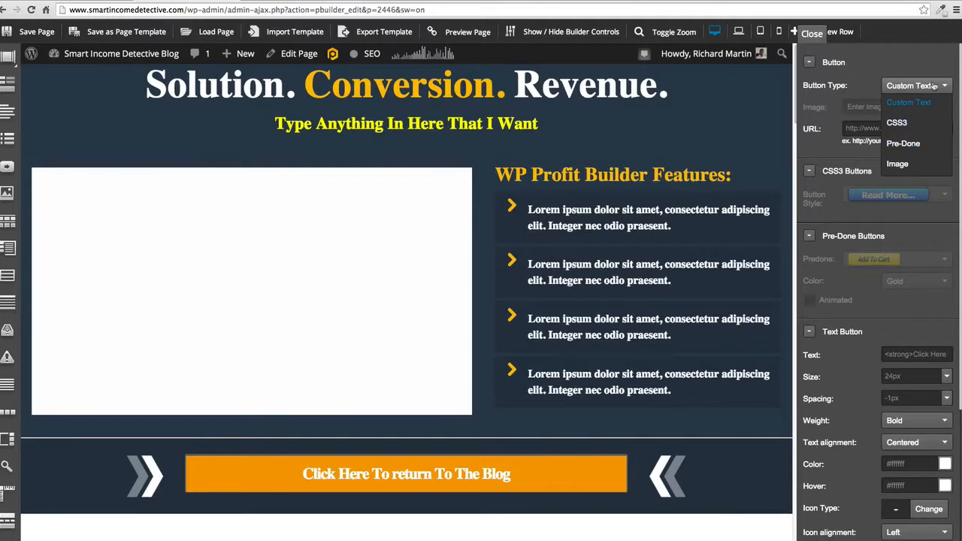
pyautogui.click(903, 143)
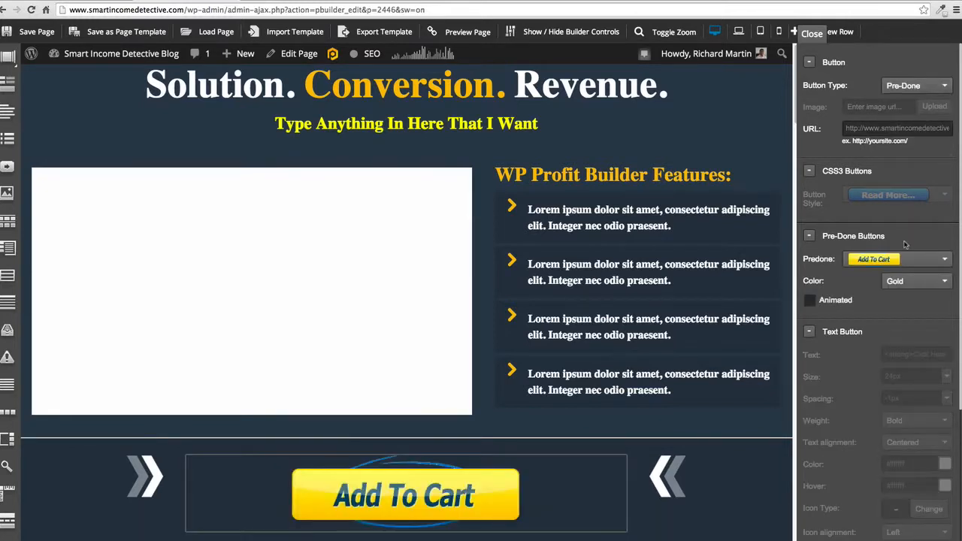
pyautogui.click(935, 260)
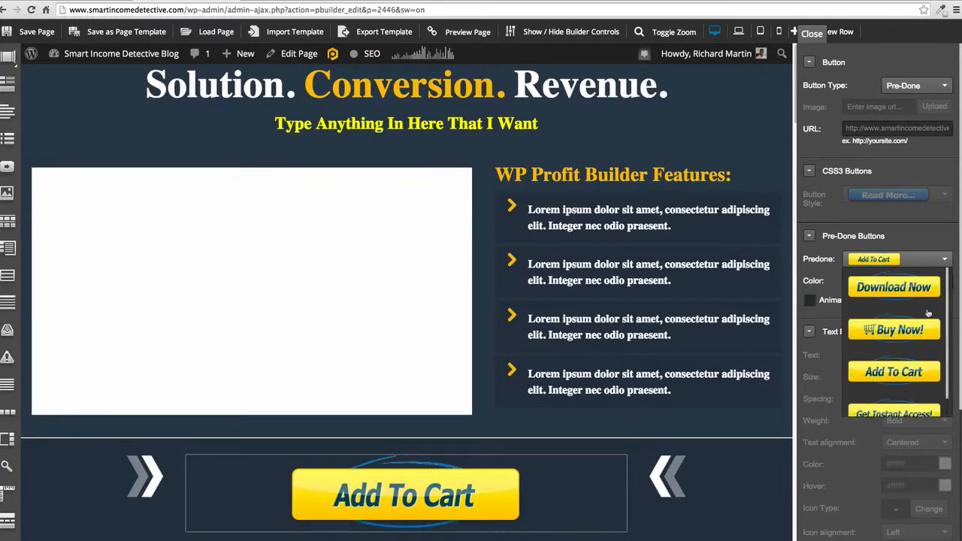
pyautogui.scroll(-2, 927, 313)
pyautogui.scroll(2, 925, 314)
pyautogui.click(943, 257)
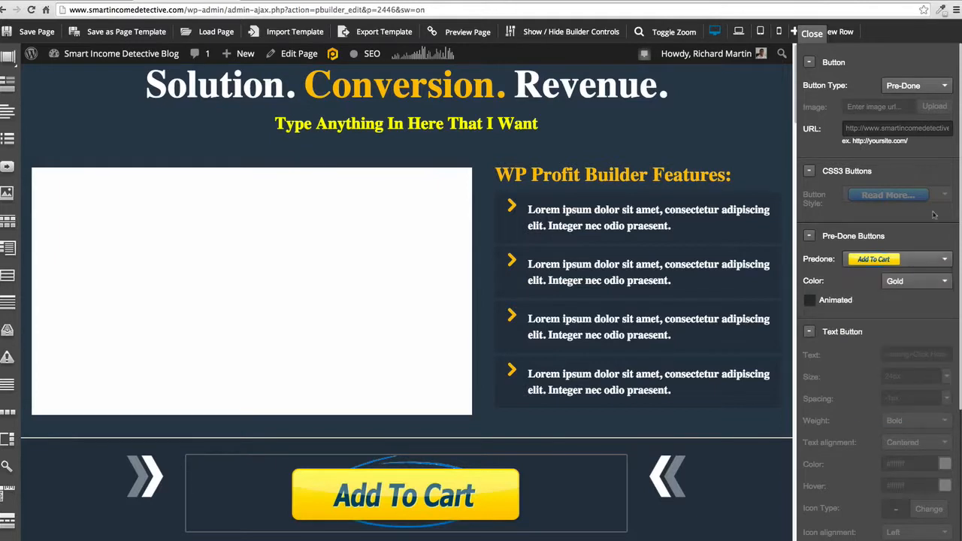
# - Switch the call-to-action button's type to CSS3 and choose the green Read More button style
pyautogui.click(932, 85)
pyautogui.click(900, 123)
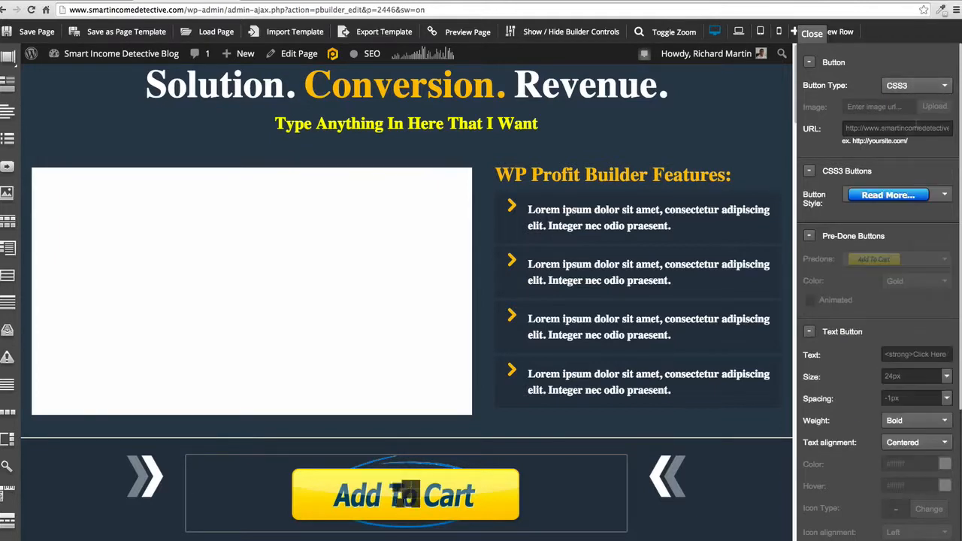
pyautogui.click(931, 195)
pyautogui.scroll(-5, 899, 287)
pyautogui.scroll(-8, 899, 287)
pyautogui.click(901, 298)
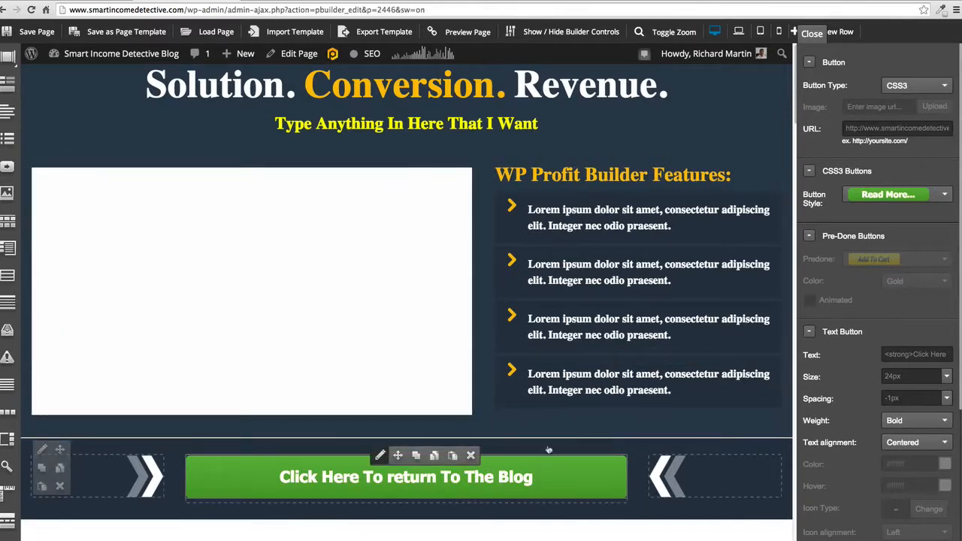
# - Replace the "Why Are So Many Marketers Using WP Profit Builder?" heading with a bold "Simple To Change The Text" and save the content
pyautogui.scroll(-5, 594, 436)
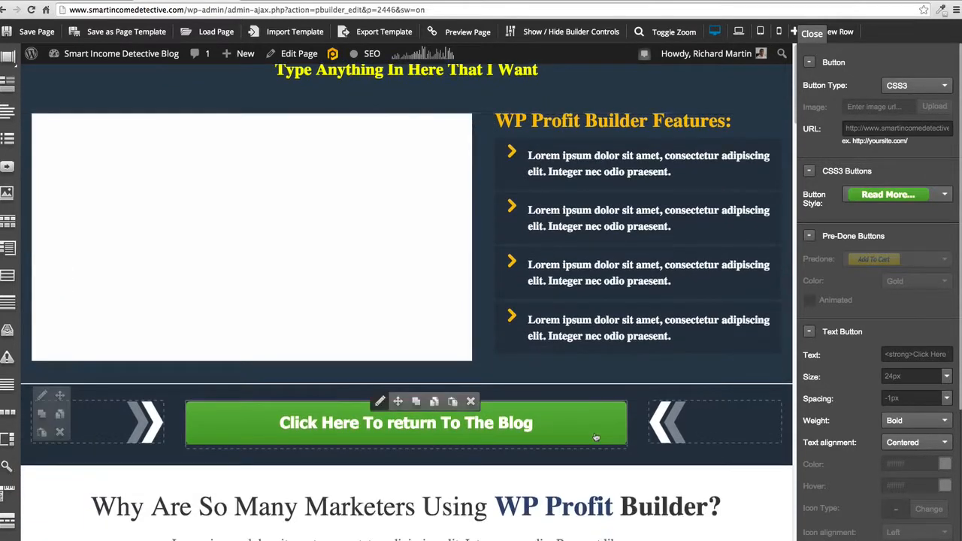
pyautogui.scroll(-3, 594, 435)
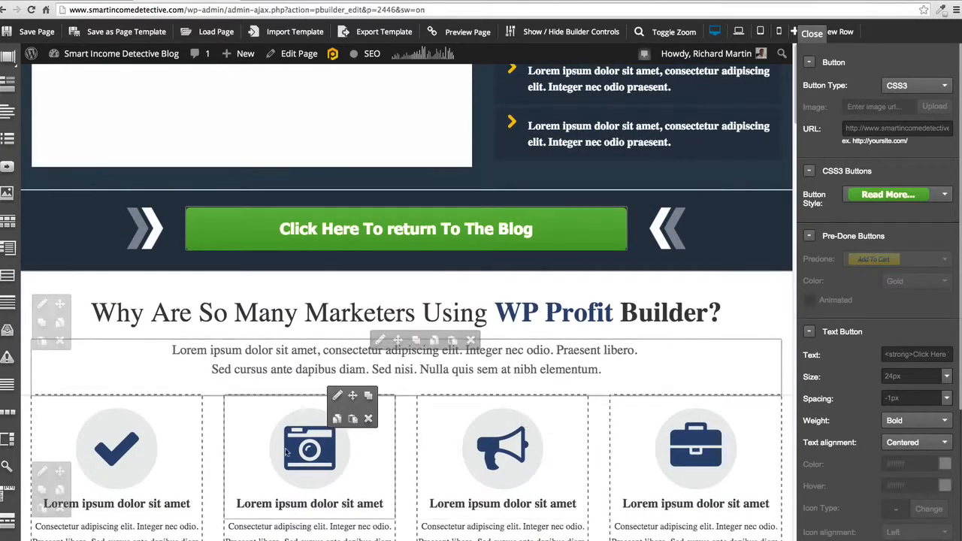
pyautogui.click(380, 296)
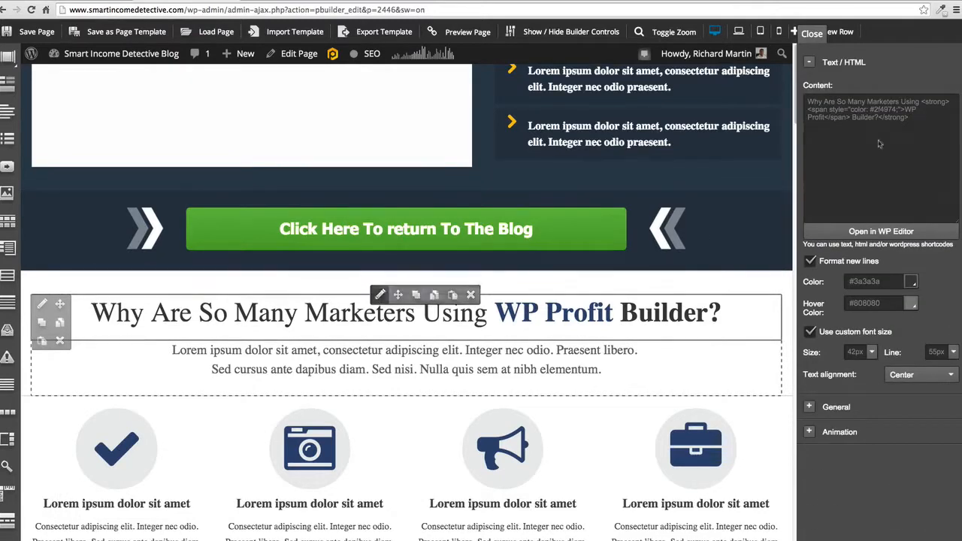
pyautogui.click(875, 229)
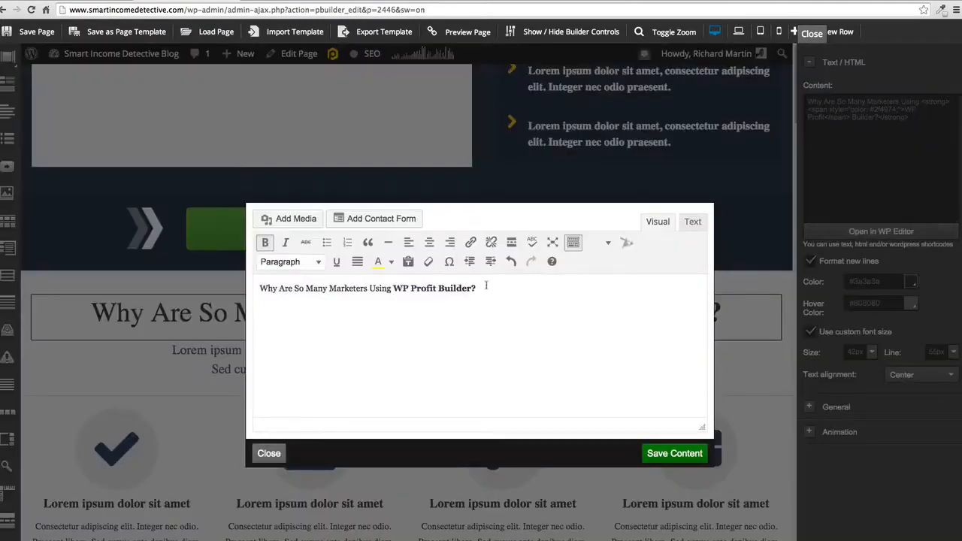
pyautogui.moveTo(486, 288); pyautogui.dragTo(231, 268)
pyautogui.write('Simpl')
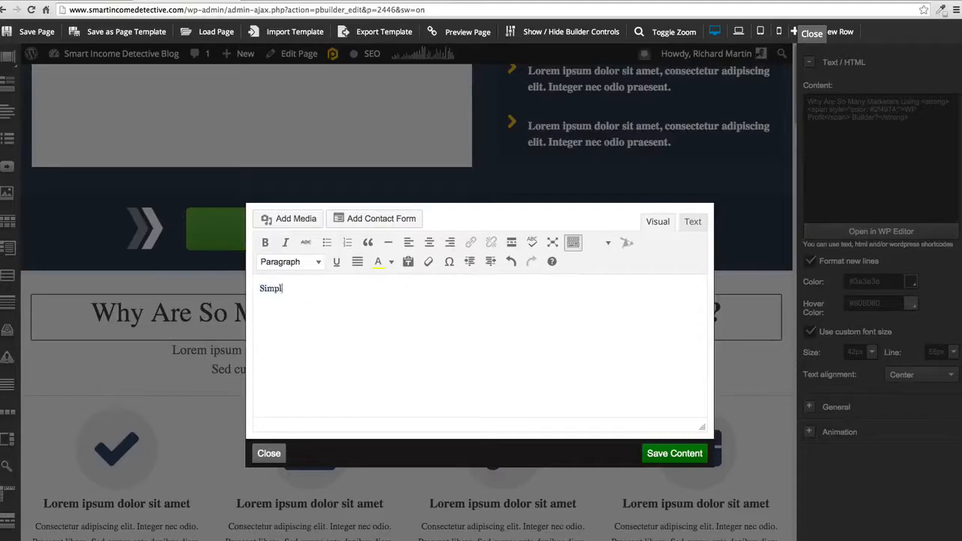
pyautogui.write('e To Change The Taxt')
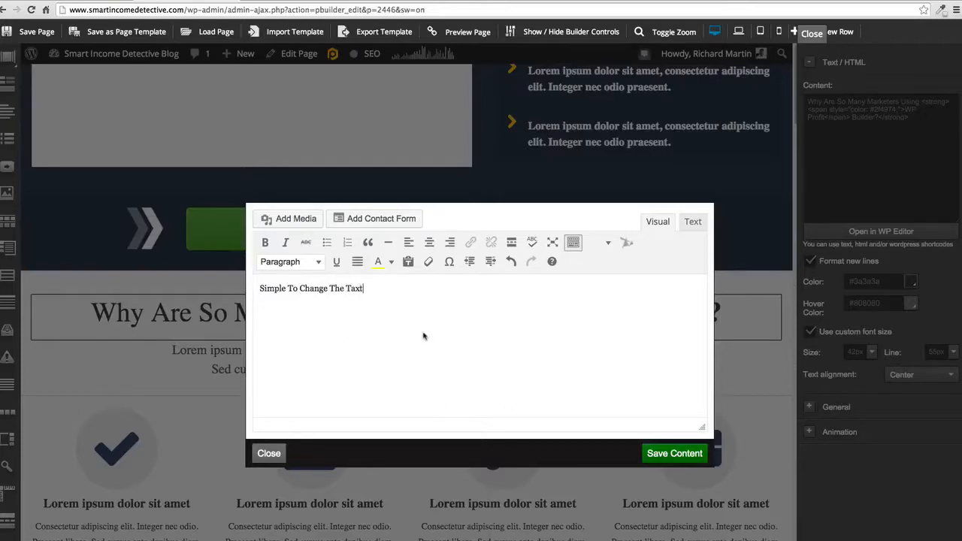
pyautogui.press('BackSpace')
pyautogui.click(674, 453)
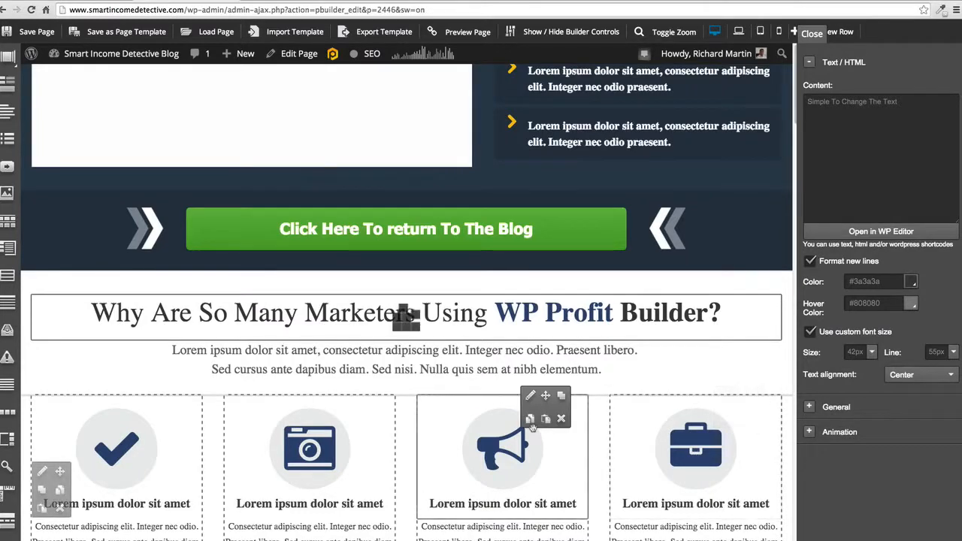
# - Set the new heading's font size to 52px and its bottom margin to 9px
pyautogui.click(872, 352)
pyautogui.moveTo(896, 381)
pyautogui.mouseDown()
pyautogui.moveTo(911, 381)
pyautogui.moveTo(864, 381)
pyautogui.moveTo(880, 381)
pyautogui.mouseUp()
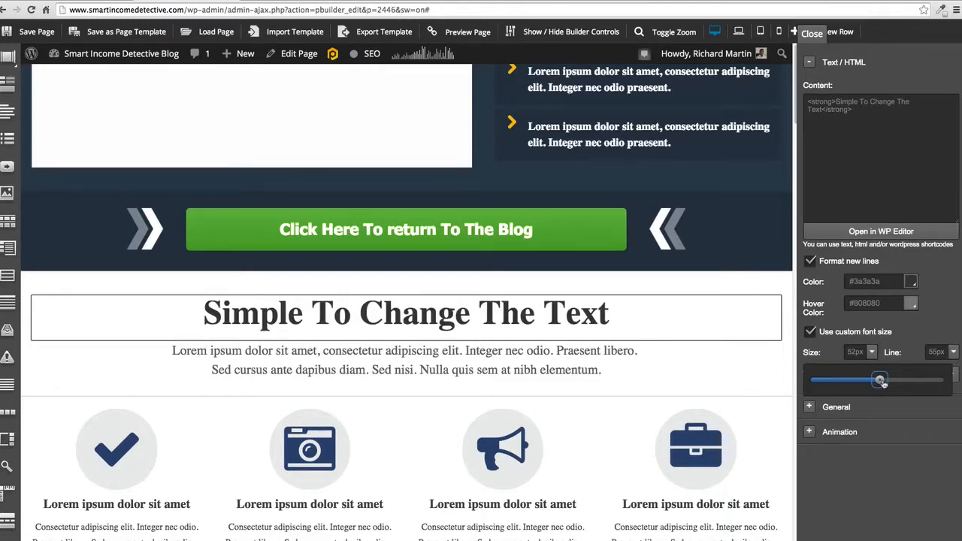
pyautogui.click(809, 407)
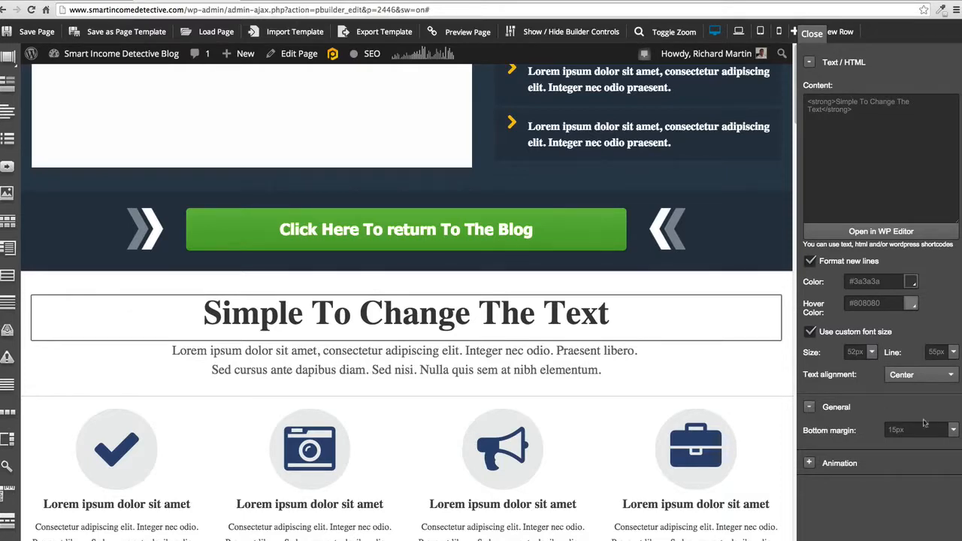
pyautogui.click(951, 431)
pyautogui.moveTo(831, 459); pyautogui.dragTo(826, 461)
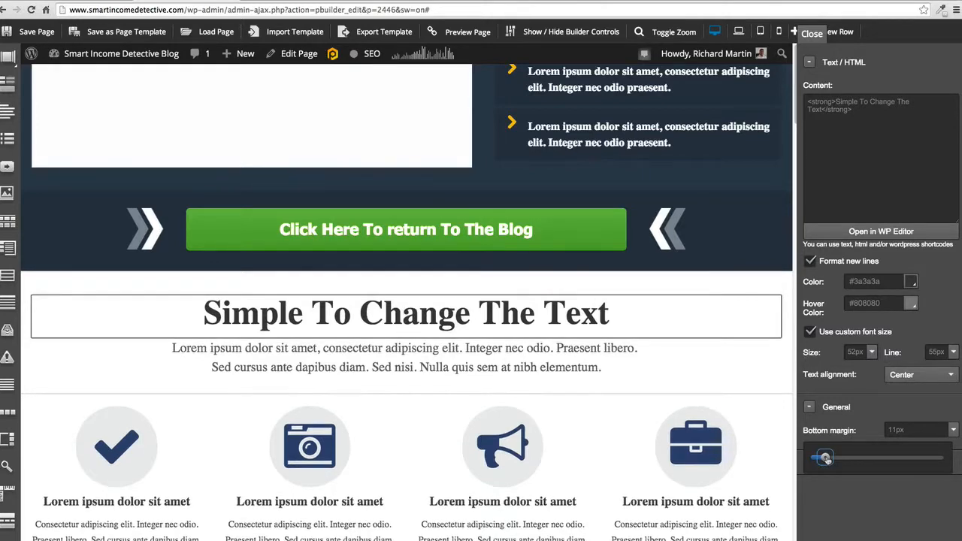
pyautogui.moveTo(827, 459); pyautogui.dragTo(823, 461)
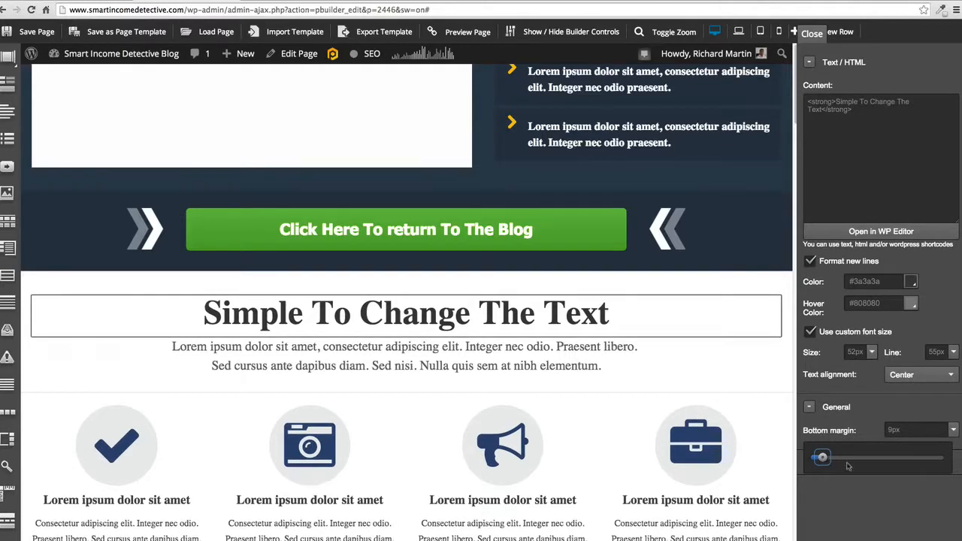
pyautogui.click(809, 407)
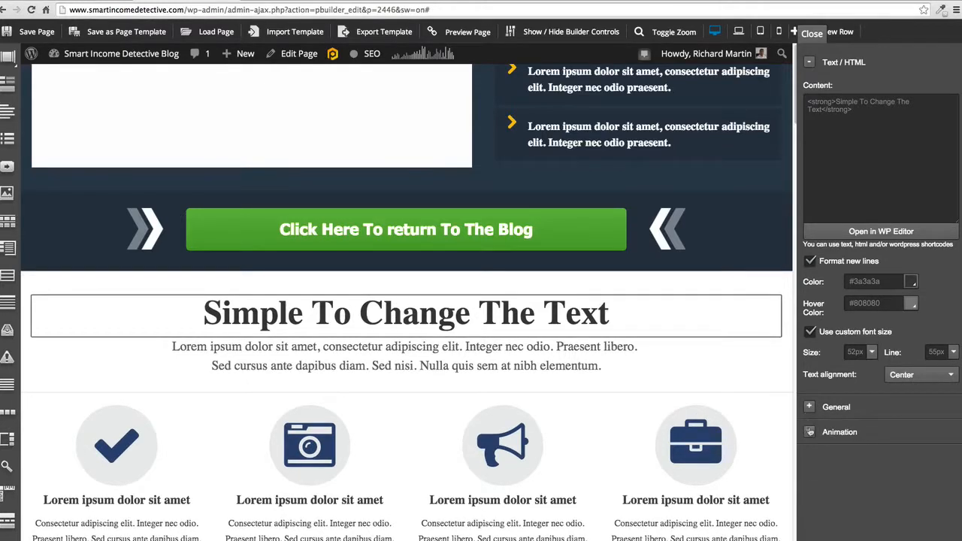
# - Try the Flip in X animation on the heading and settle on Fade in from top as its animation type
pyautogui.click(808, 432)
pyautogui.click(937, 460)
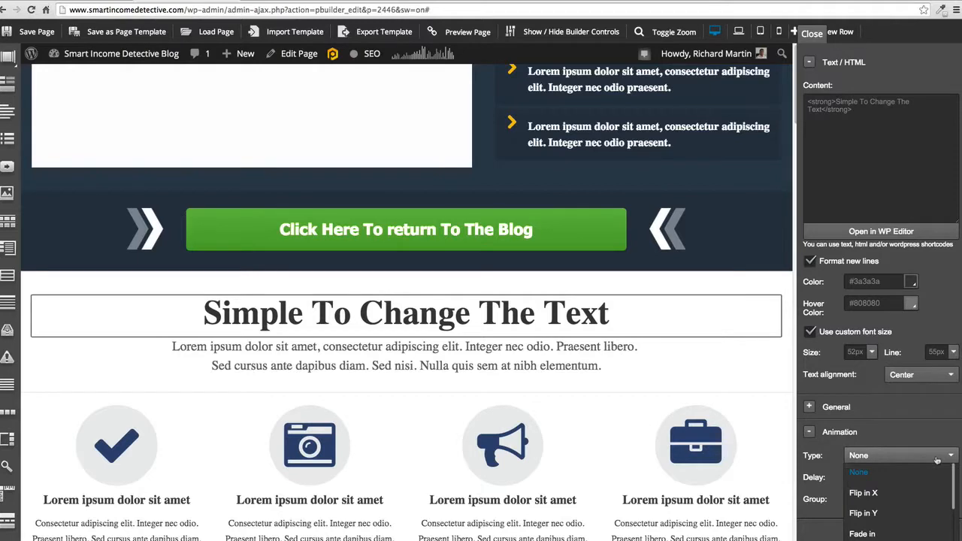
pyautogui.click(870, 492)
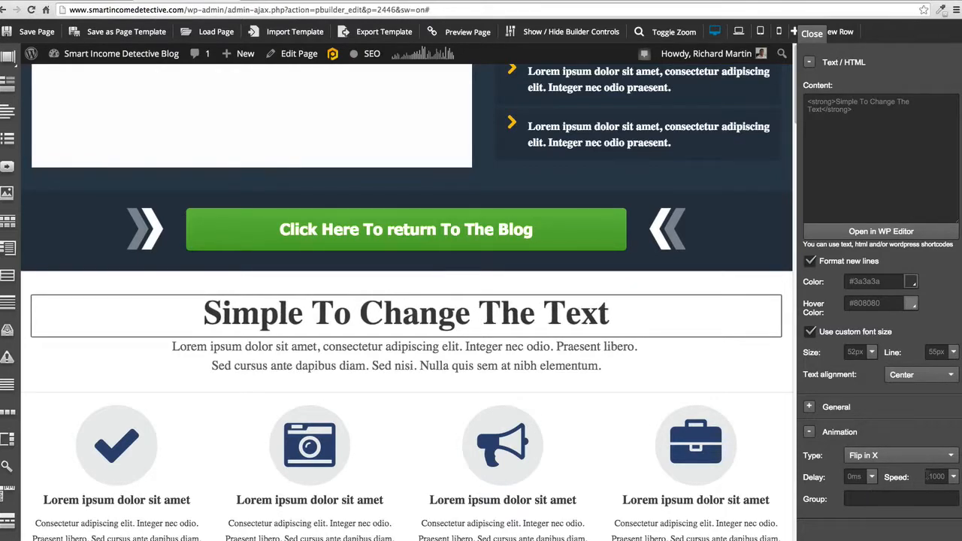
pyautogui.click(943, 460)
pyautogui.scroll(-8, 910, 509)
pyautogui.scroll(-2, 894, 515)
pyautogui.scroll(4, 894, 516)
pyautogui.scroll(5, 894, 515)
pyautogui.scroll(1, 894, 516)
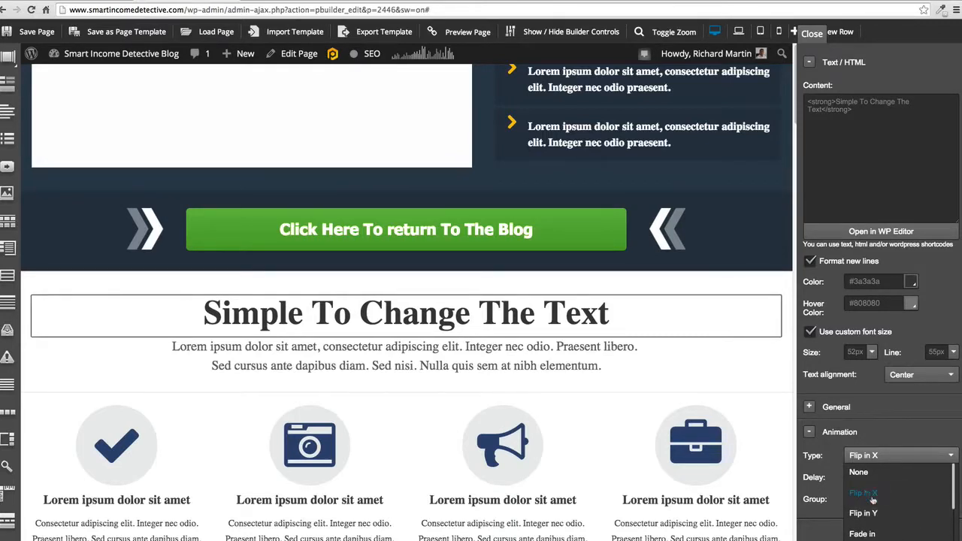
pyautogui.click(875, 539)
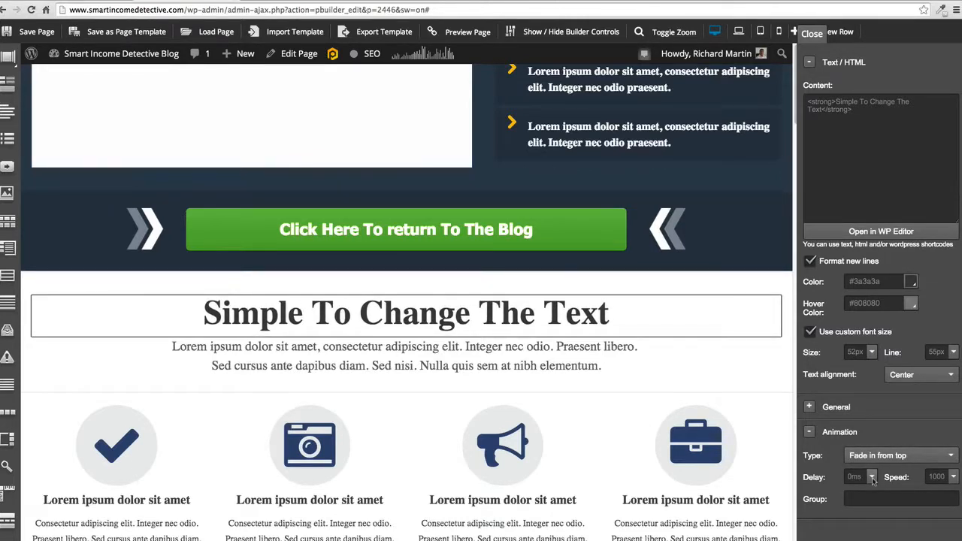
pyautogui.click(809, 431)
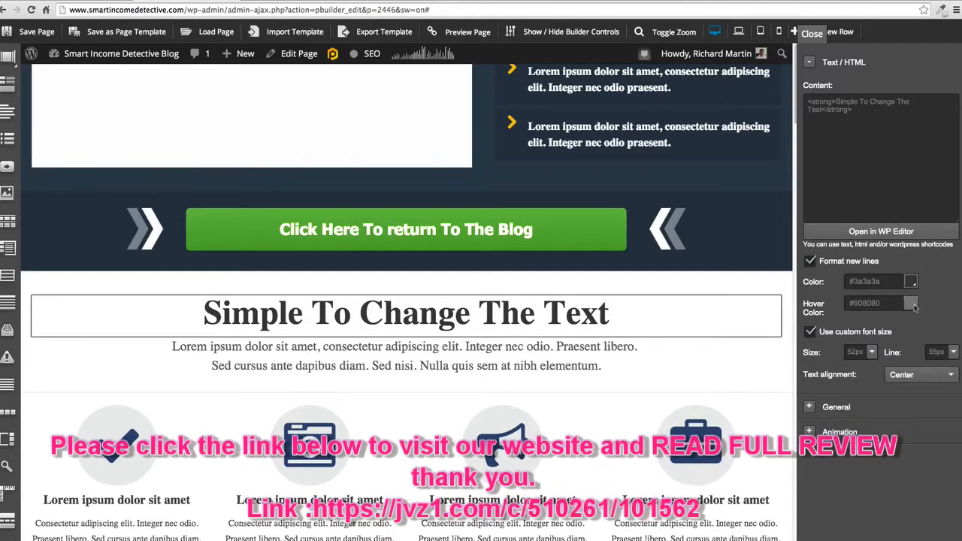
# - Set the heading's text color to dark blue #132a85
pyautogui.click(910, 282)
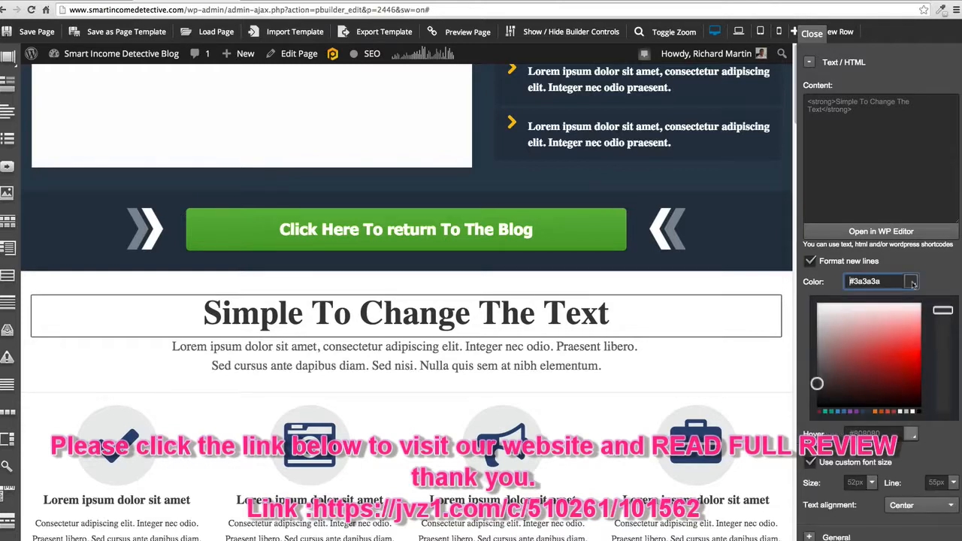
pyautogui.click(892, 344)
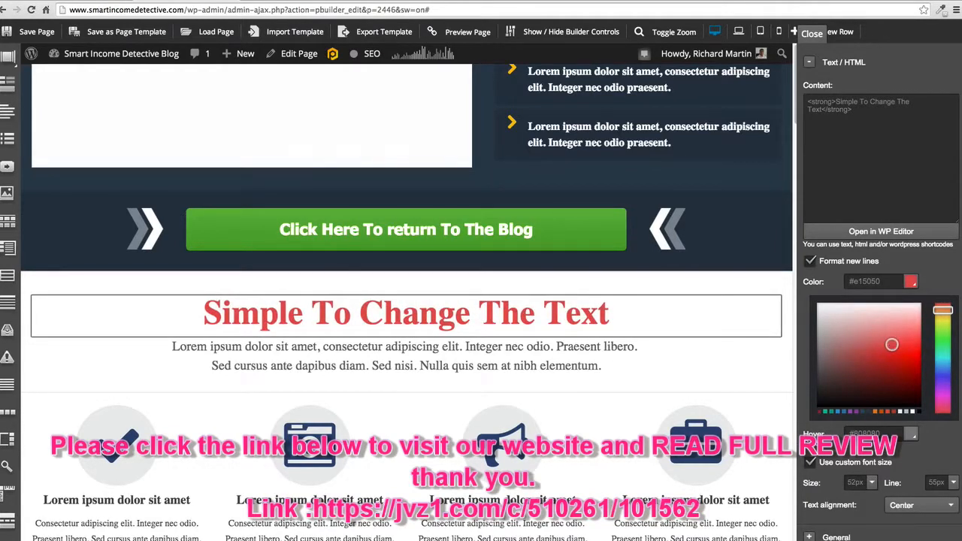
pyautogui.click(939, 380)
pyautogui.click(895, 376)
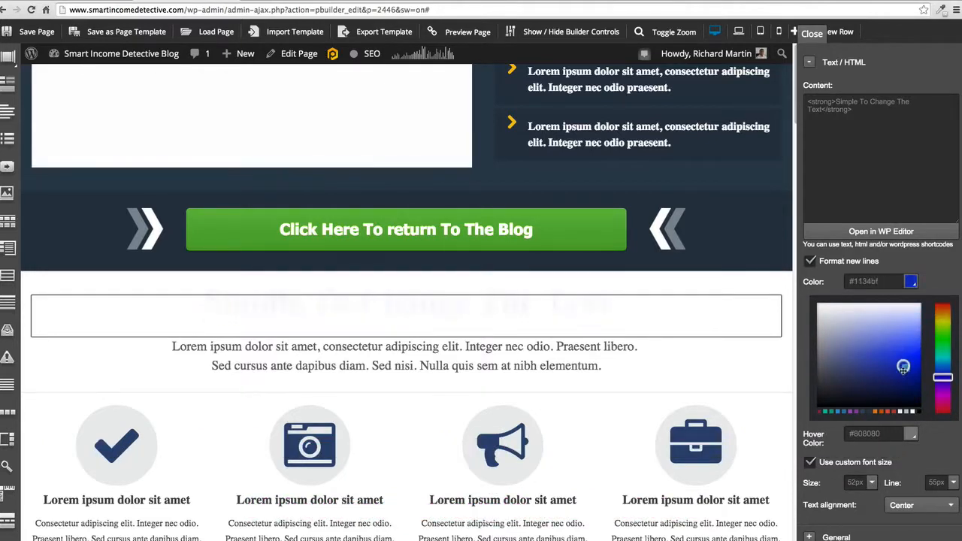
pyautogui.click(895, 377)
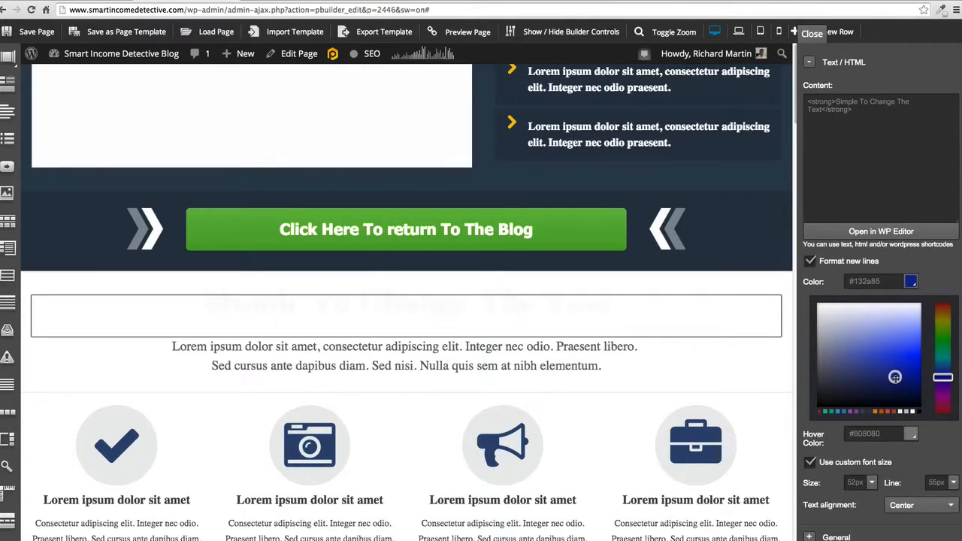
pyautogui.click(950, 279)
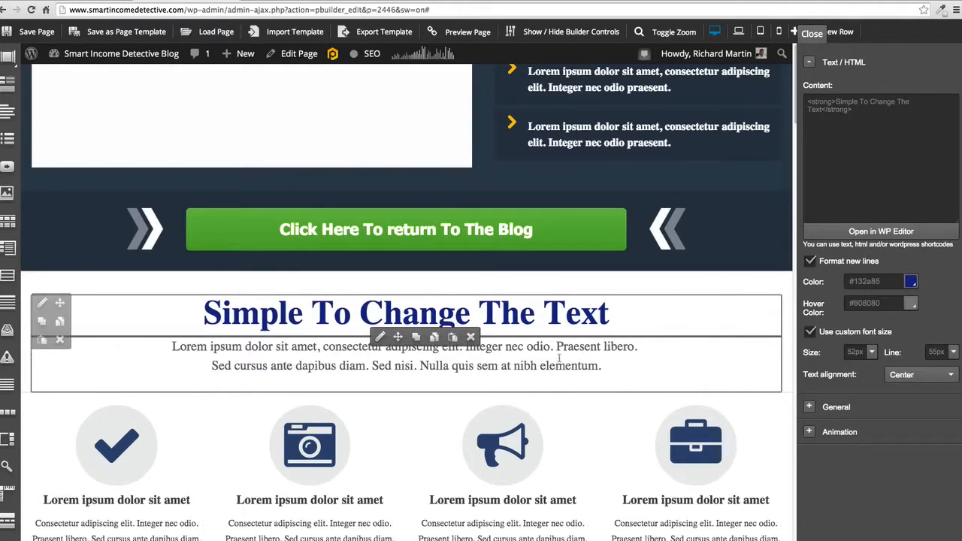
# - Open the checkmark feature box for editing and replace its icon with the four-way arrows from the Awesome set
pyautogui.scroll(-3, 559, 358)
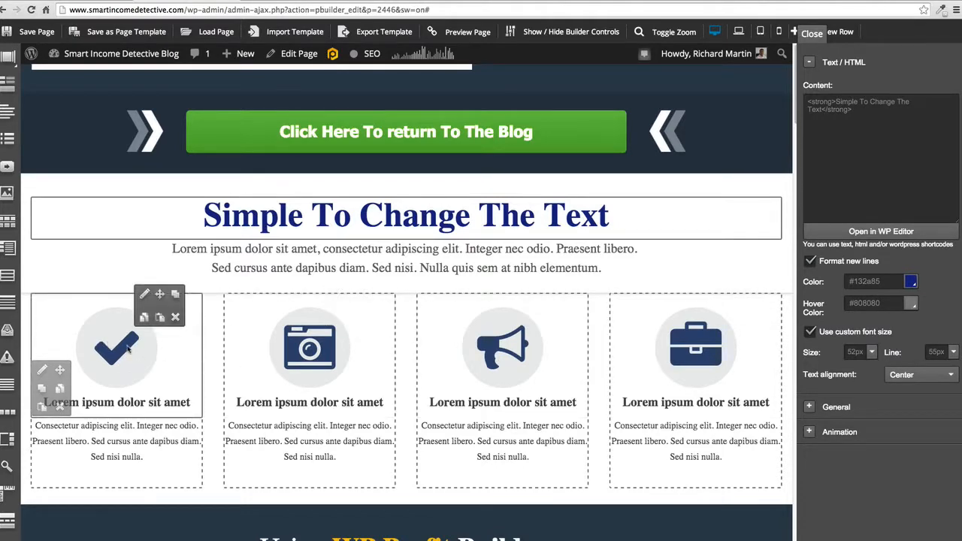
pyautogui.click(145, 295)
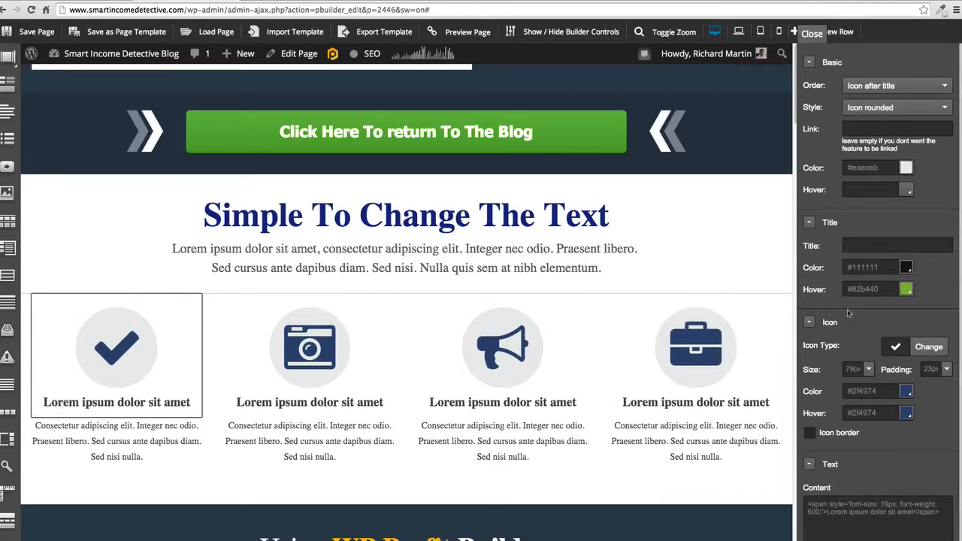
pyautogui.scroll(-1, 849, 313)
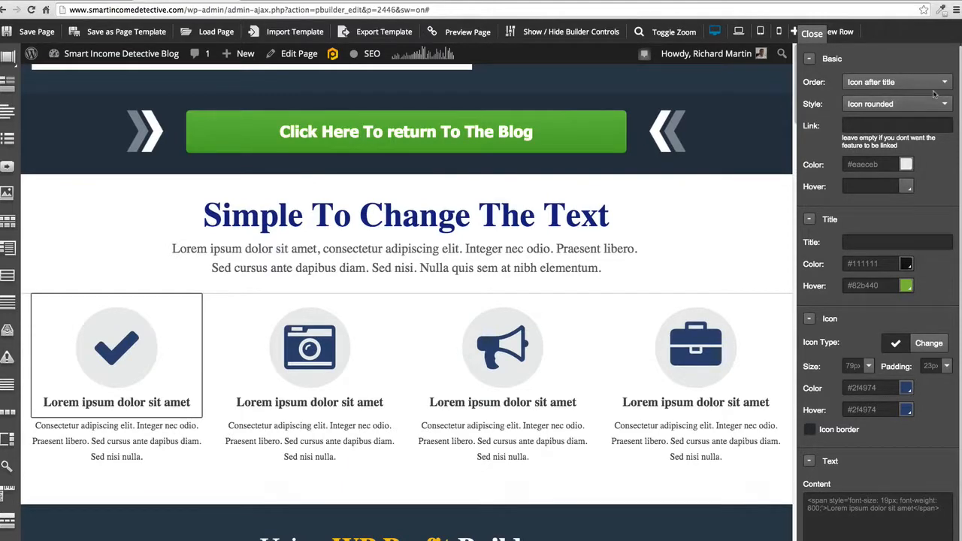
pyautogui.scroll(-5, 935, 82)
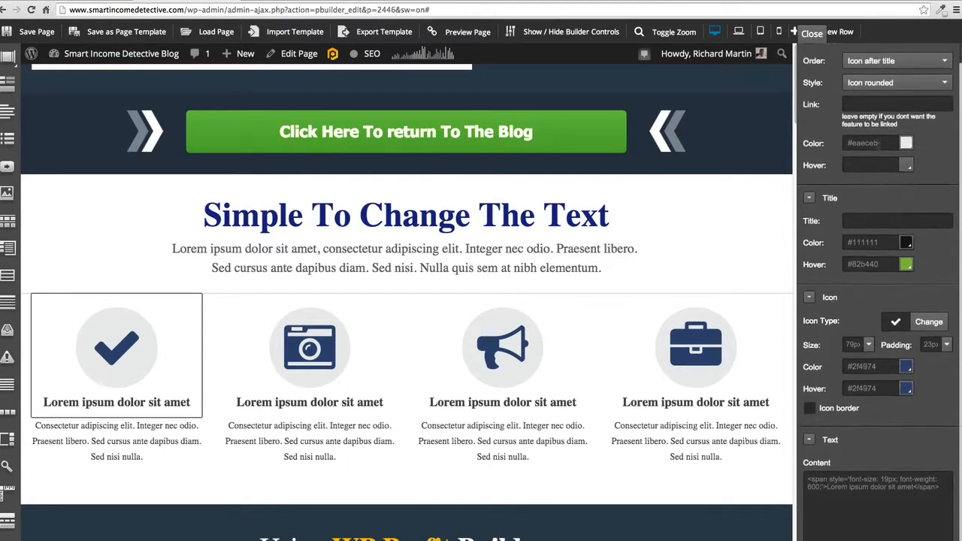
pyautogui.scroll(-2, 875, 301)
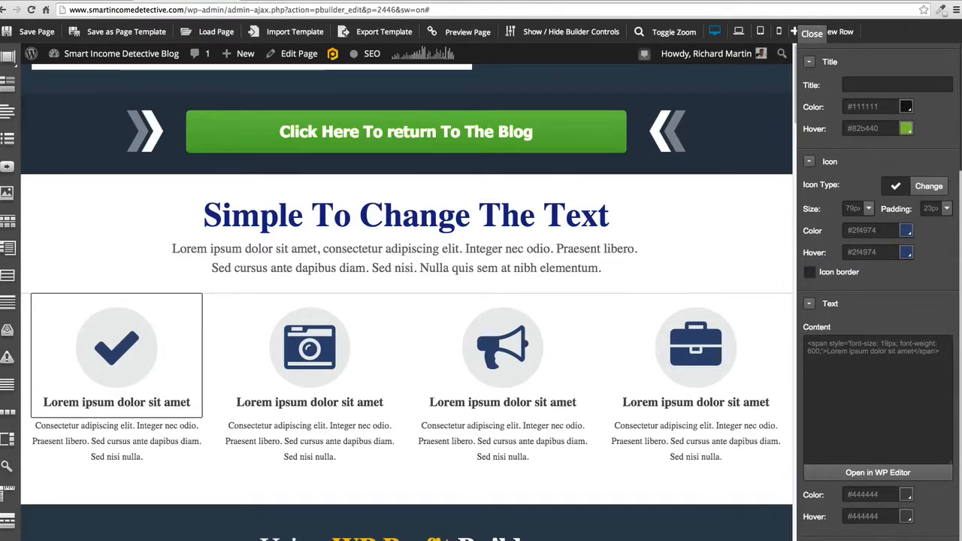
pyautogui.scroll(1, 823, 456)
pyautogui.scroll(1, 823, 458)
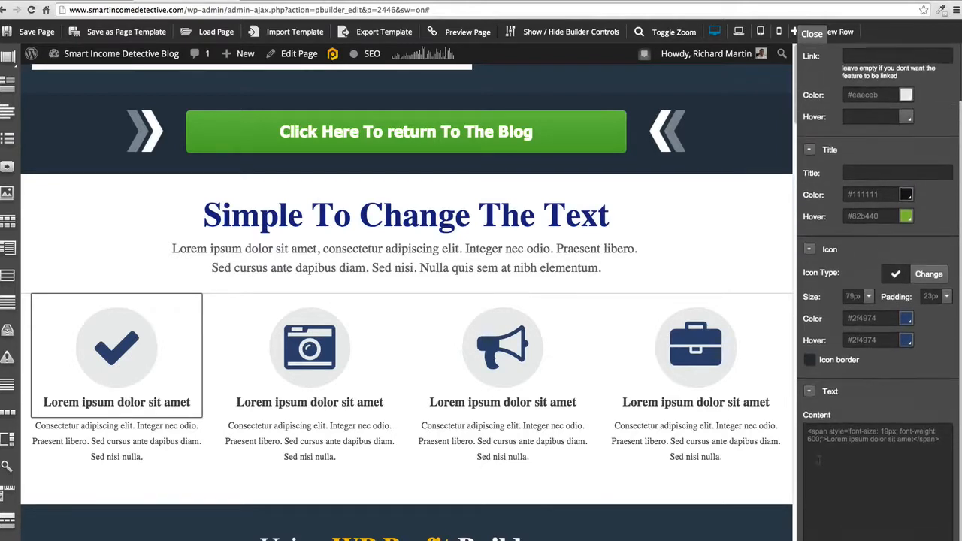
pyautogui.click(921, 275)
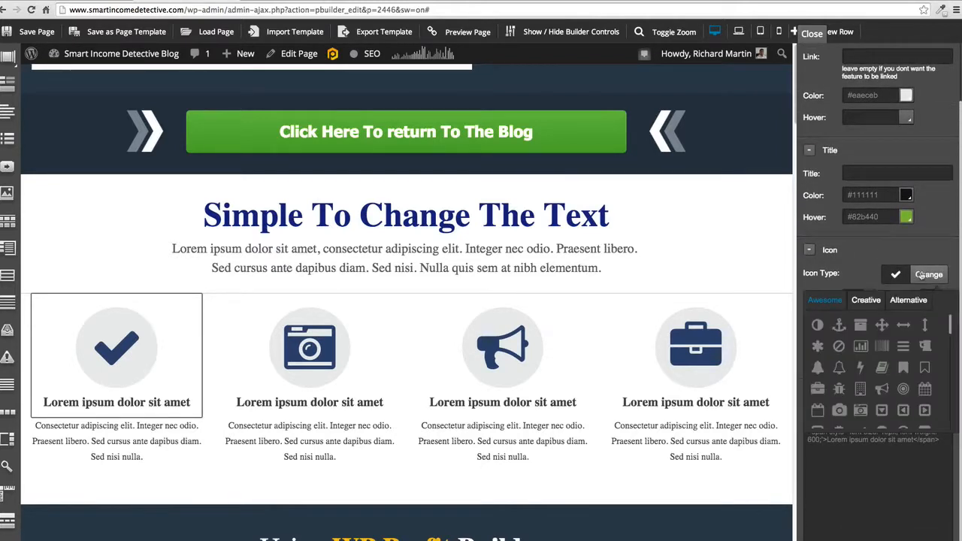
pyautogui.click(861, 326)
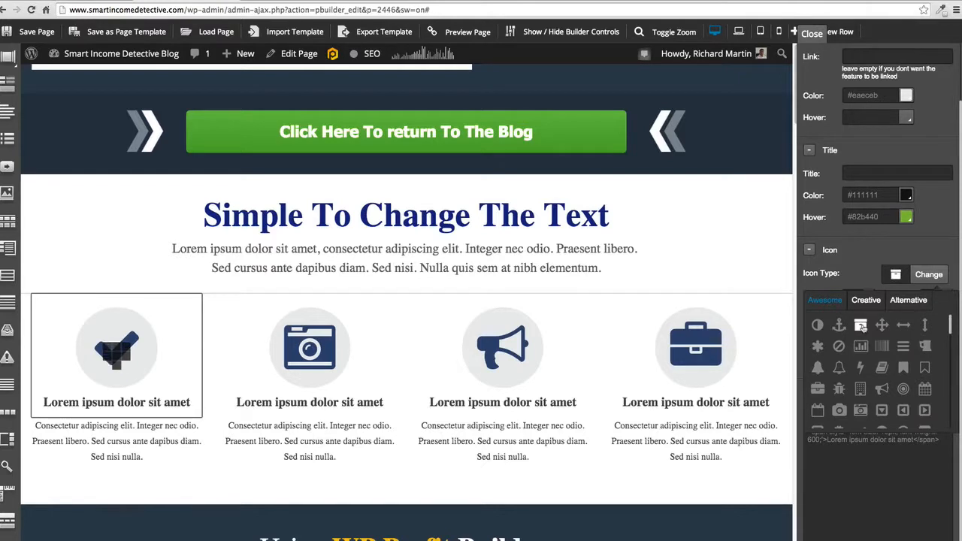
pyautogui.click(881, 325)
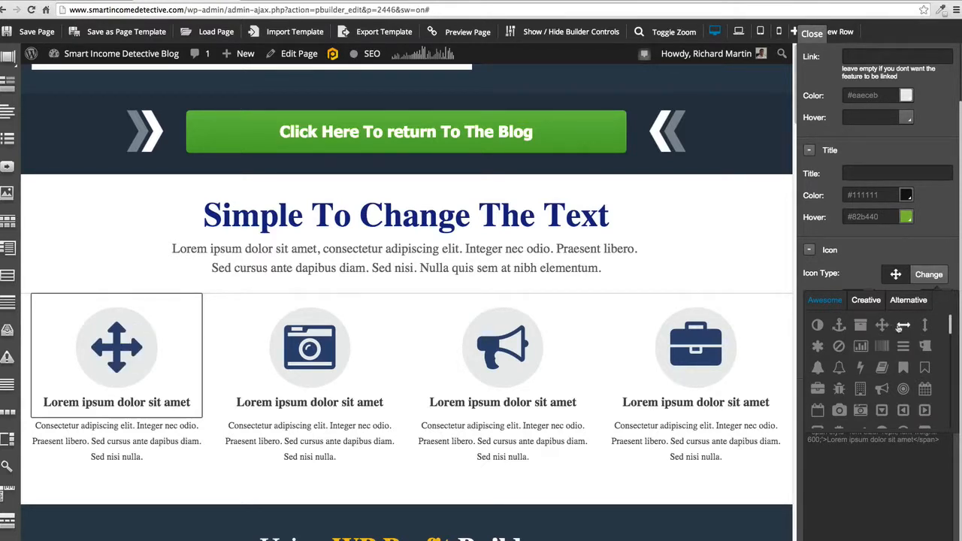
# - Try the horizontal arrows, vertical arrows, calendar, bug and camera icons from the Awesome set on the first feature box
pyautogui.click(903, 325)
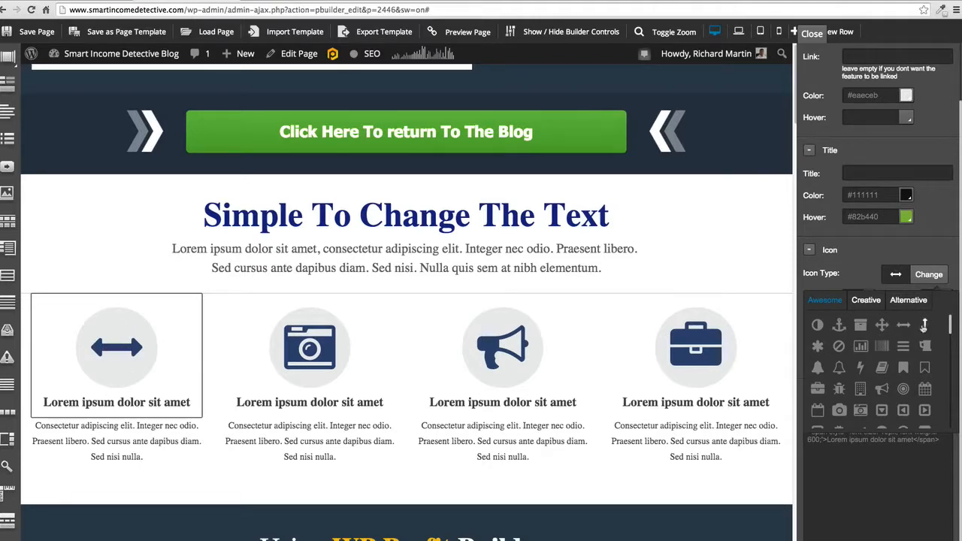
pyautogui.click(925, 326)
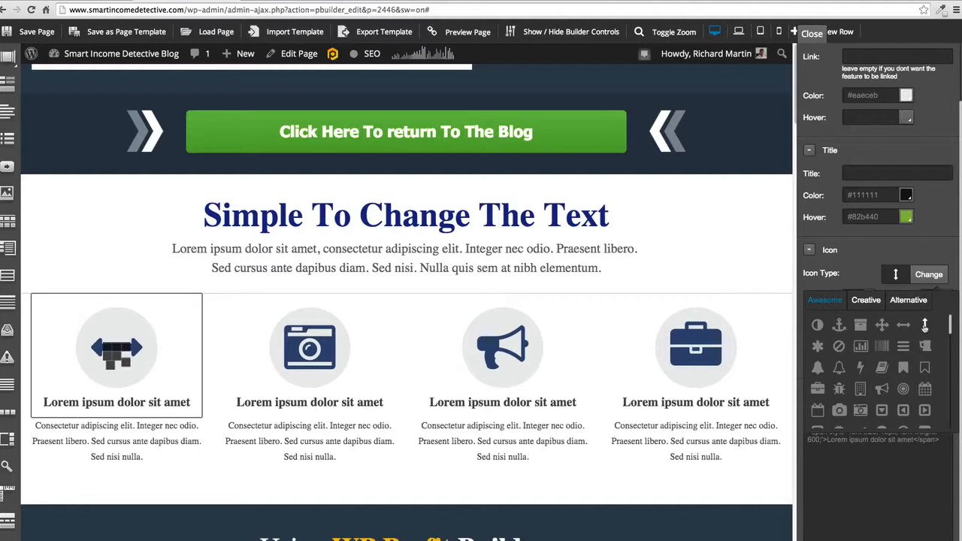
pyautogui.scroll(-1, 913, 338)
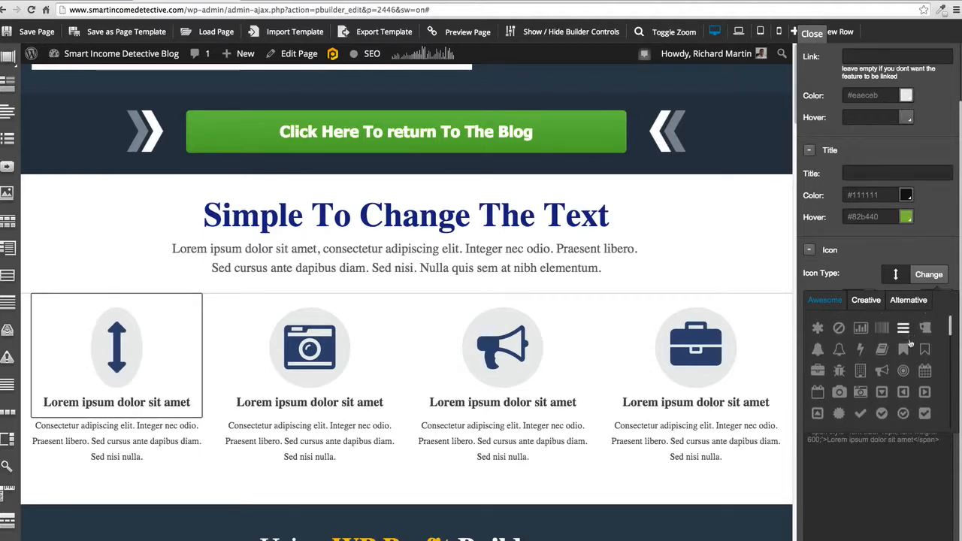
pyautogui.click(924, 370)
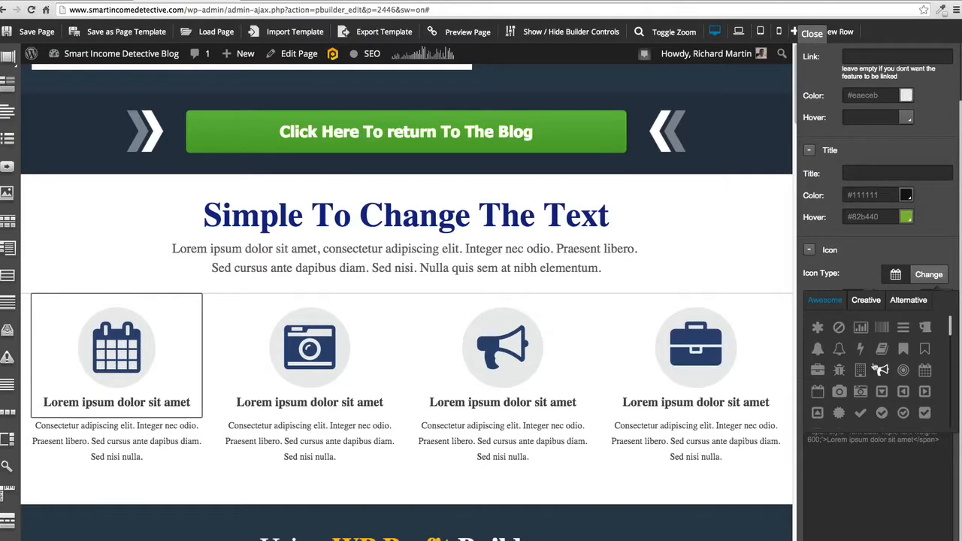
pyautogui.scroll(-1, 857, 375)
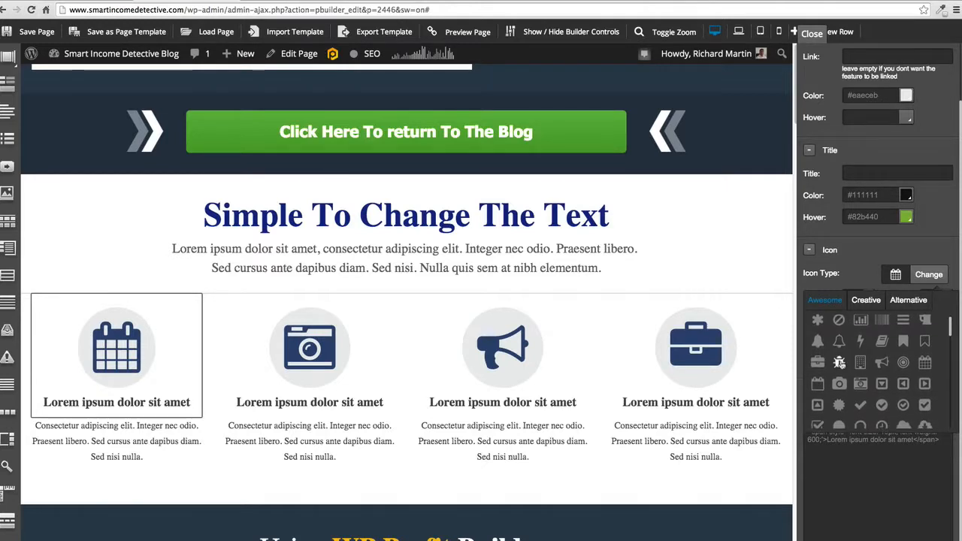
pyautogui.click(840, 362)
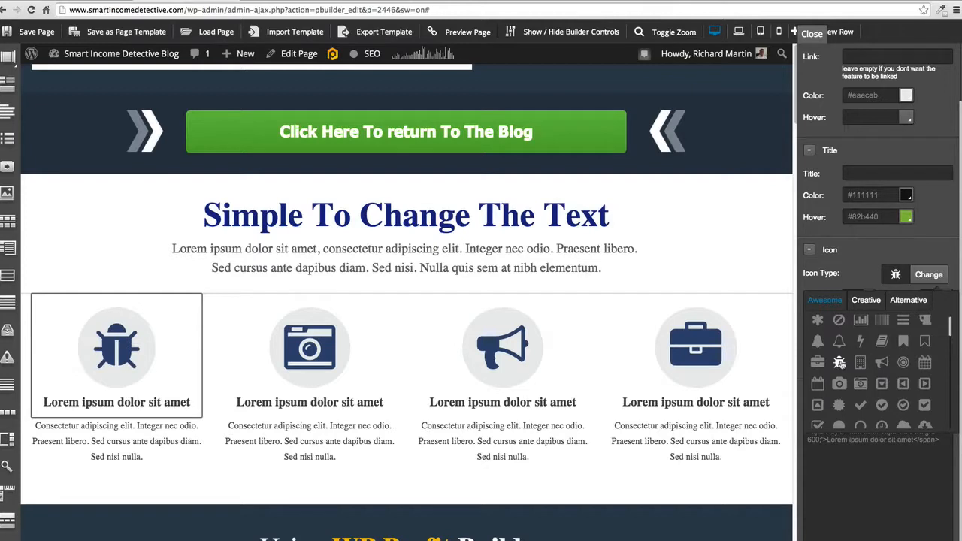
pyautogui.scroll(1, 841, 376)
pyautogui.click(840, 387)
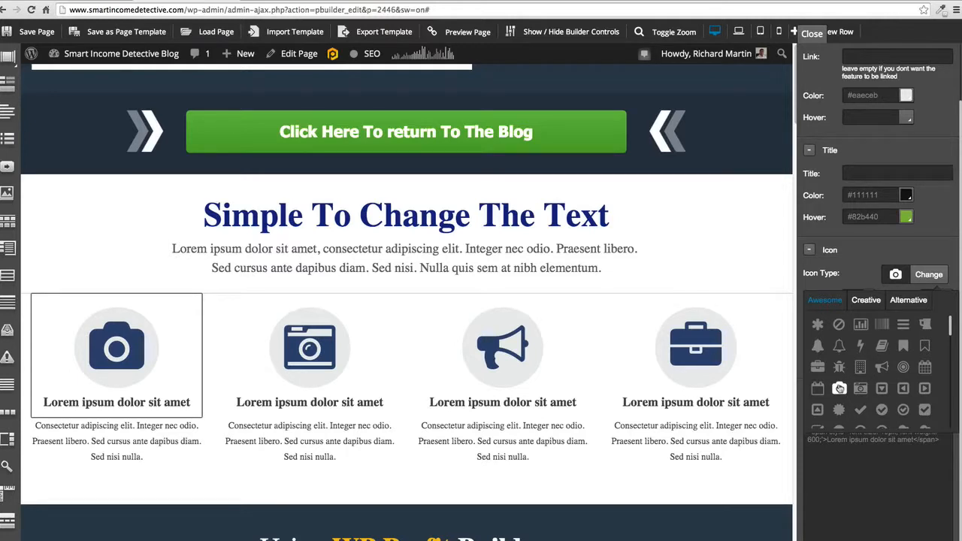
pyautogui.scroll(1, 839, 388)
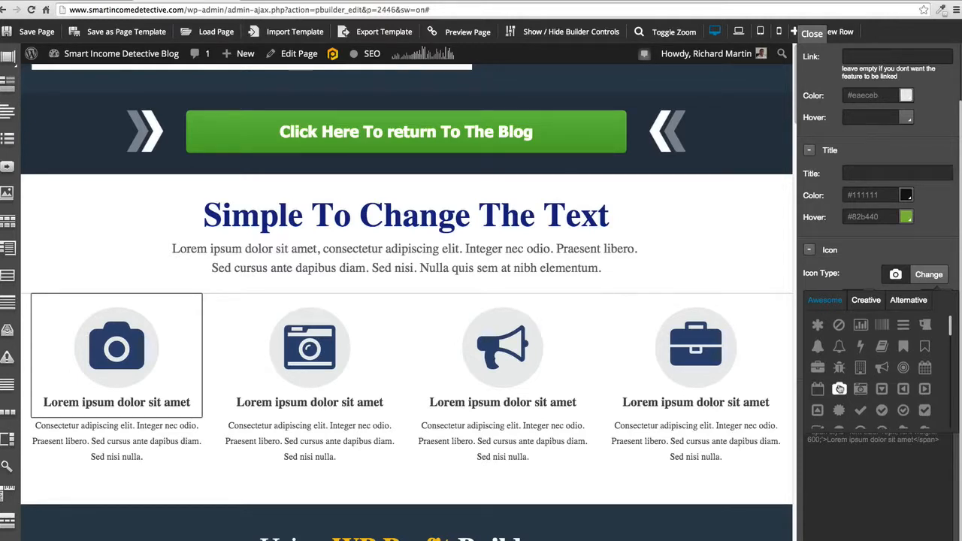
# - Try the funnel and circle icons from the Creative set and settle on the open book icon from the Alternative set
pyautogui.click(867, 301)
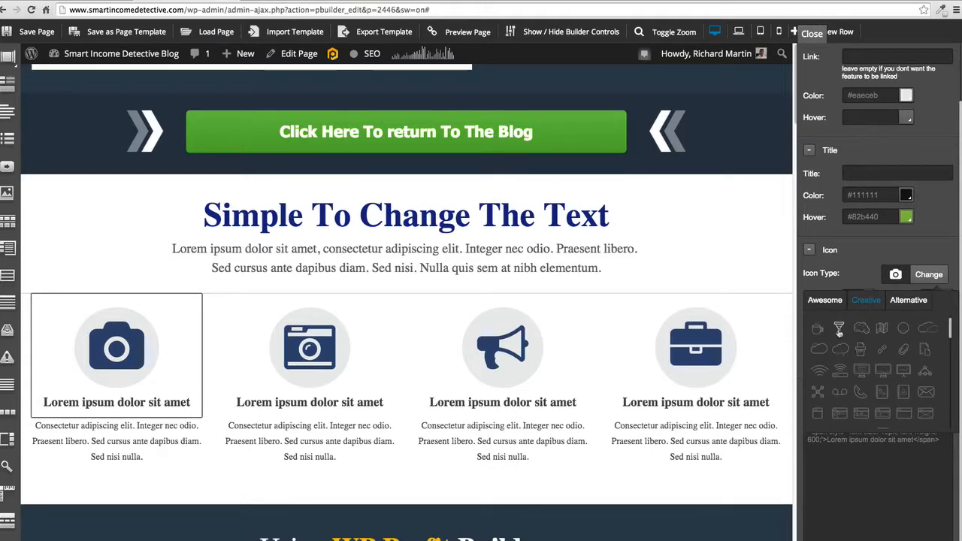
pyautogui.click(838, 329)
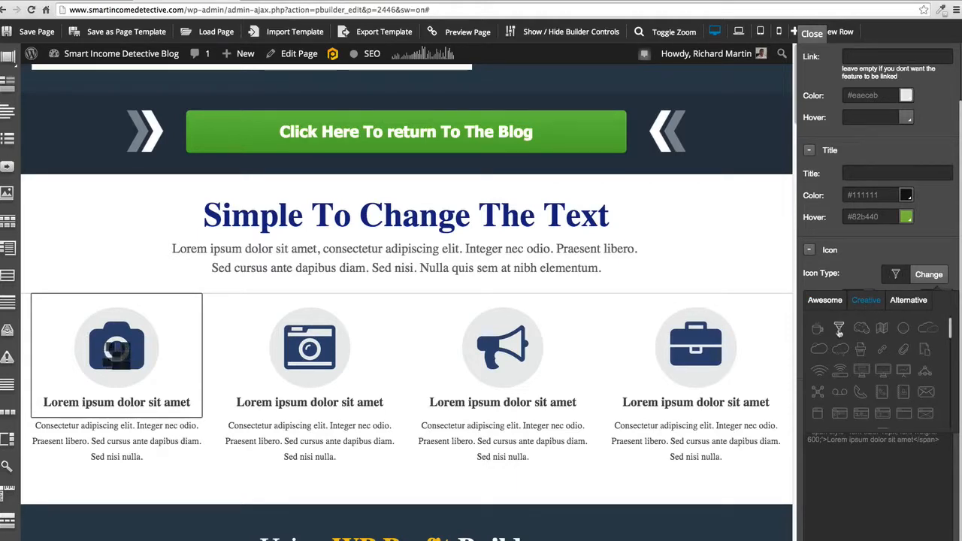
pyautogui.click(904, 329)
pyautogui.click(905, 303)
pyautogui.click(860, 329)
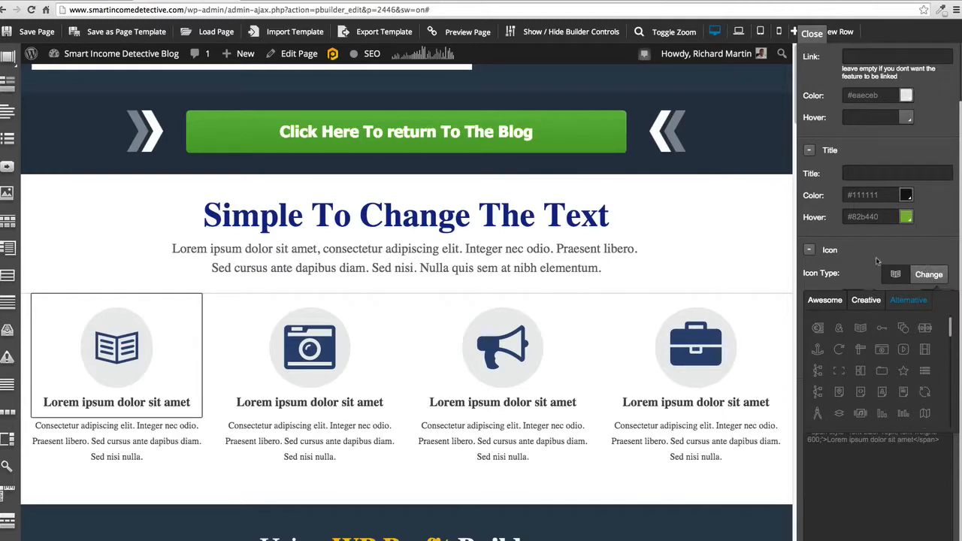
pyautogui.click(809, 251)
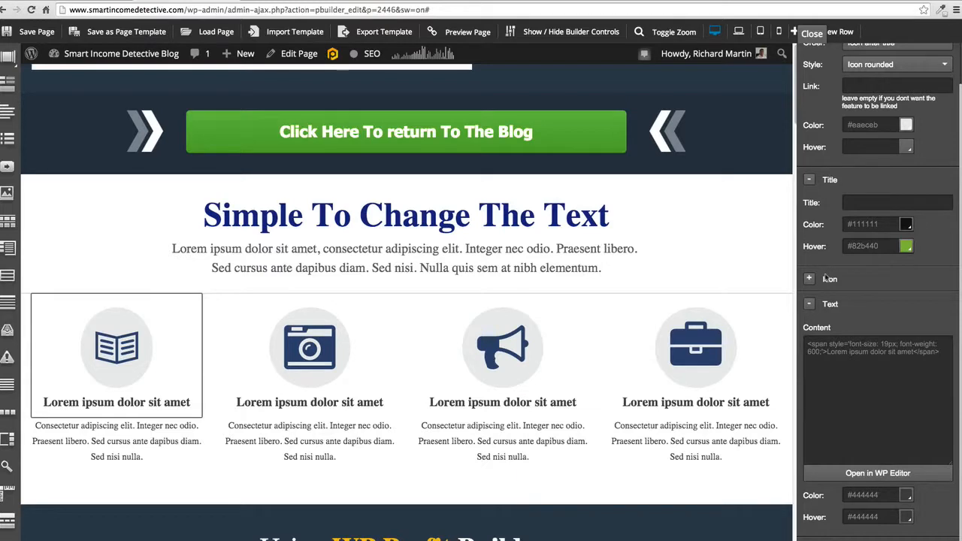
pyautogui.scroll(3, 830, 201)
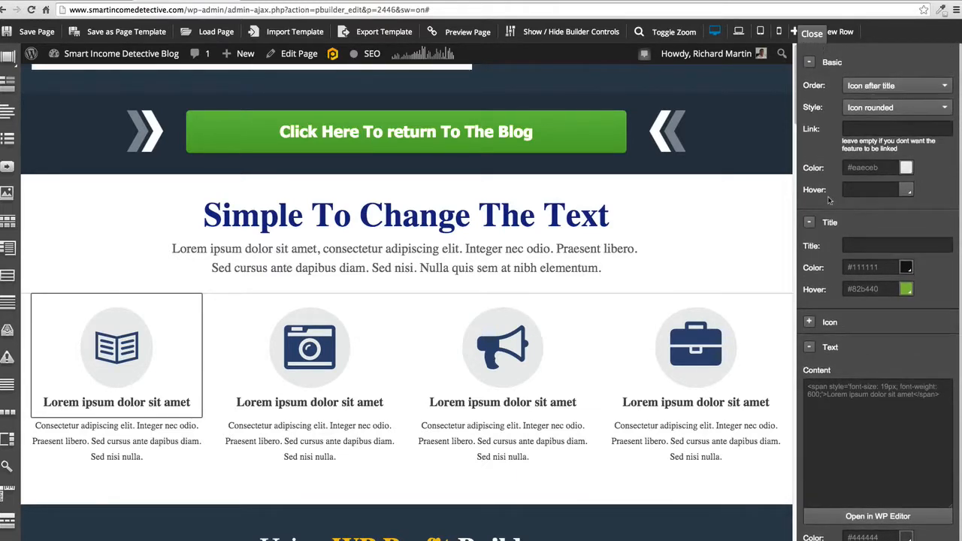
pyautogui.click(809, 347)
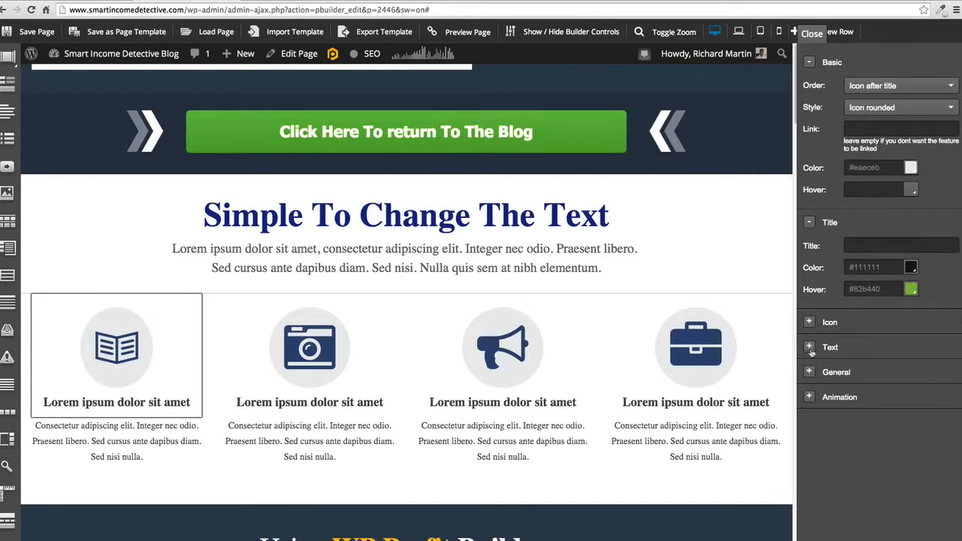
pyautogui.click(810, 371)
pyautogui.click(810, 372)
# - Try lime green and orange on the open book icon and settle on light brown #c8a36e as its color
pyautogui.click(809, 321)
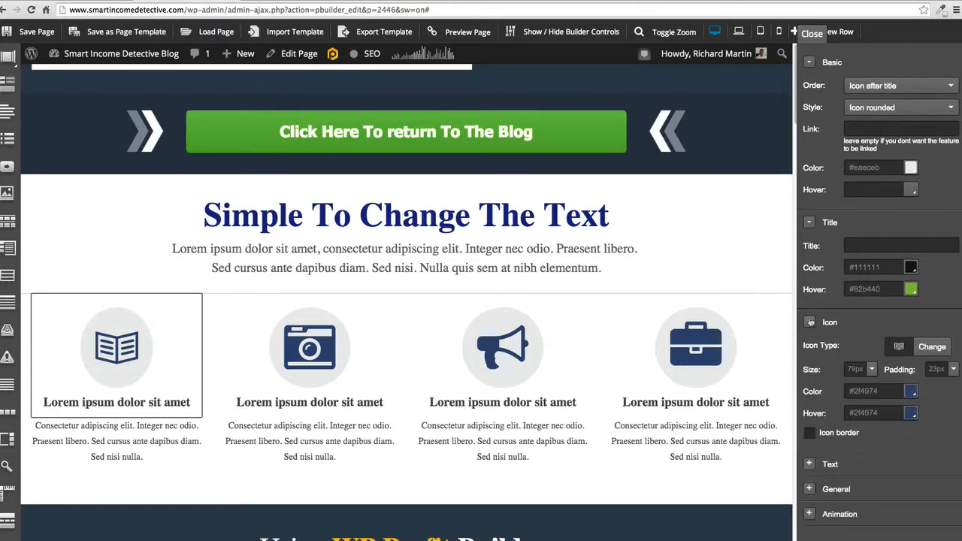
pyautogui.click(910, 391)
pyautogui.moveTo(943, 460); pyautogui.dragTo(941, 441)
pyautogui.moveTo(895, 463); pyautogui.dragTo(910, 465)
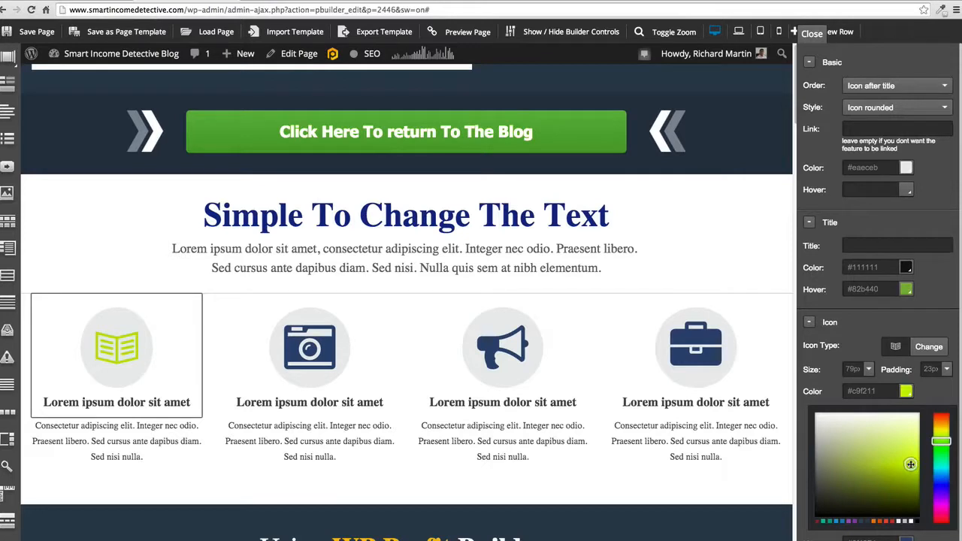
pyautogui.click(941, 429)
pyautogui.moveTo(910, 465); pyautogui.dragTo(908, 477)
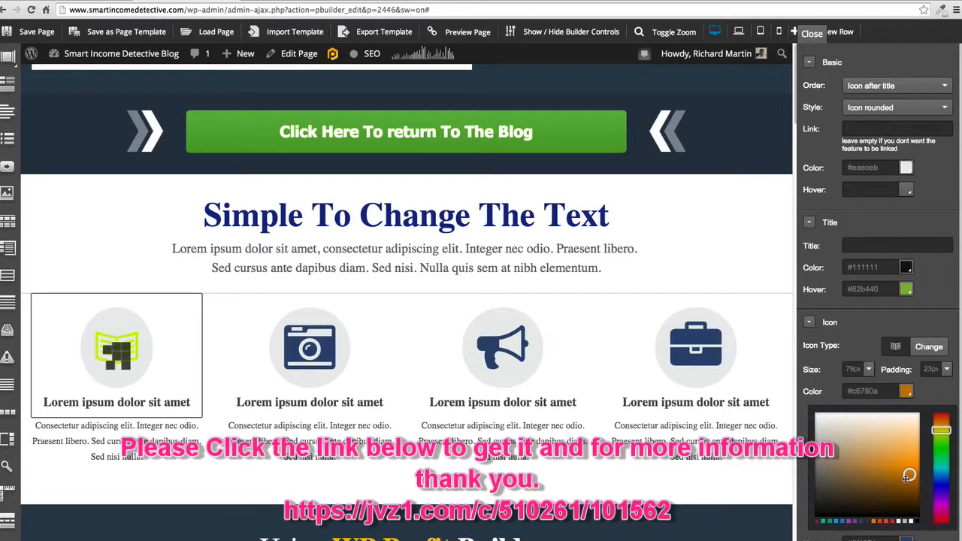
pyautogui.moveTo(909, 475)
pyautogui.mouseDown()
pyautogui.moveTo(856, 475)
pyautogui.moveTo(877, 464)
pyautogui.moveTo(854, 455)
pyautogui.moveTo(868, 461)
pyautogui.moveTo(864, 453)
pyautogui.mouseUp()
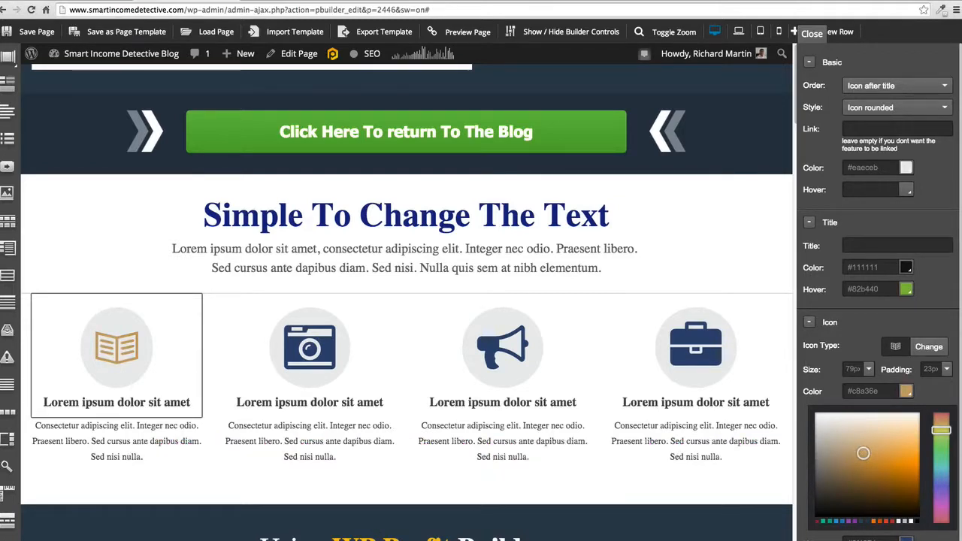
# - Set the open book icon's hover color to blue #1d478f and close the color picker
pyautogui.click(905, 538)
pyautogui.moveTo(859, 505); pyautogui.dragTo(885, 505)
pyautogui.click(70, 307)
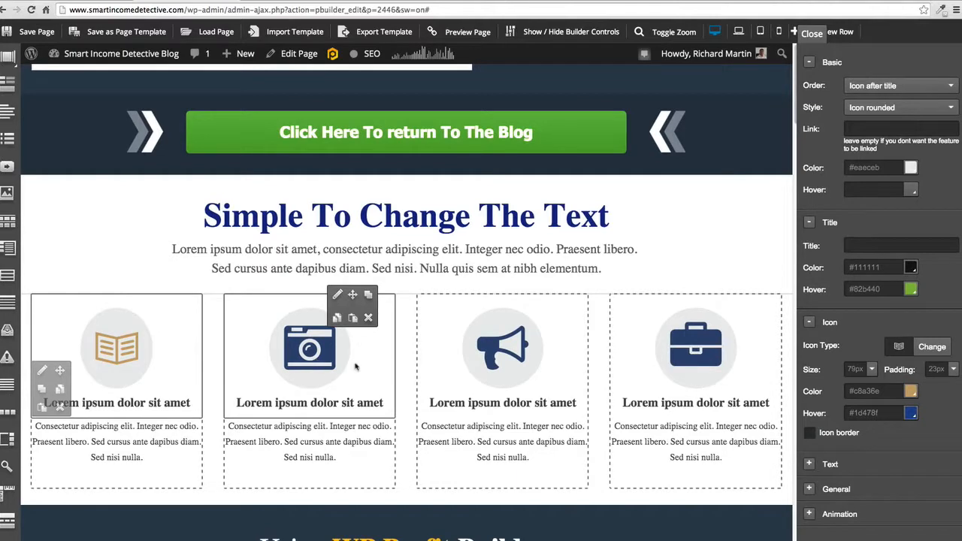
# - Review the page sections below the feature boxes, from the theme gallery down to the pricing section with its order button
pyautogui.scroll(-5, 511, 360)
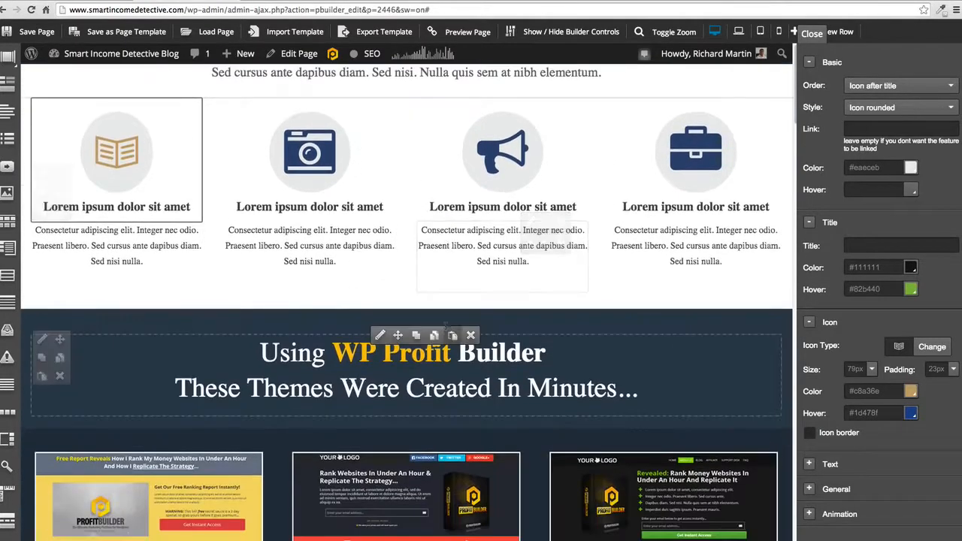
pyautogui.scroll(-4, 446, 325)
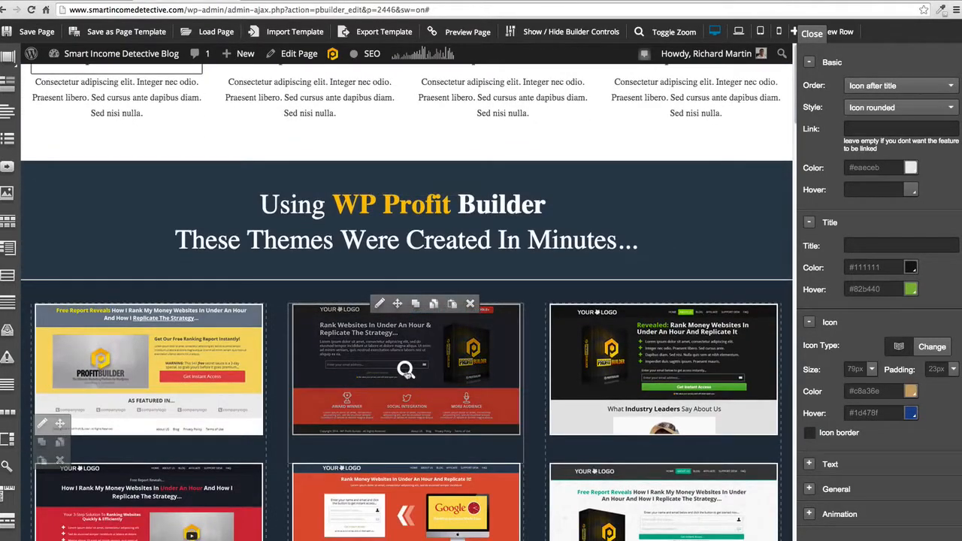
pyautogui.scroll(-10, 406, 369)
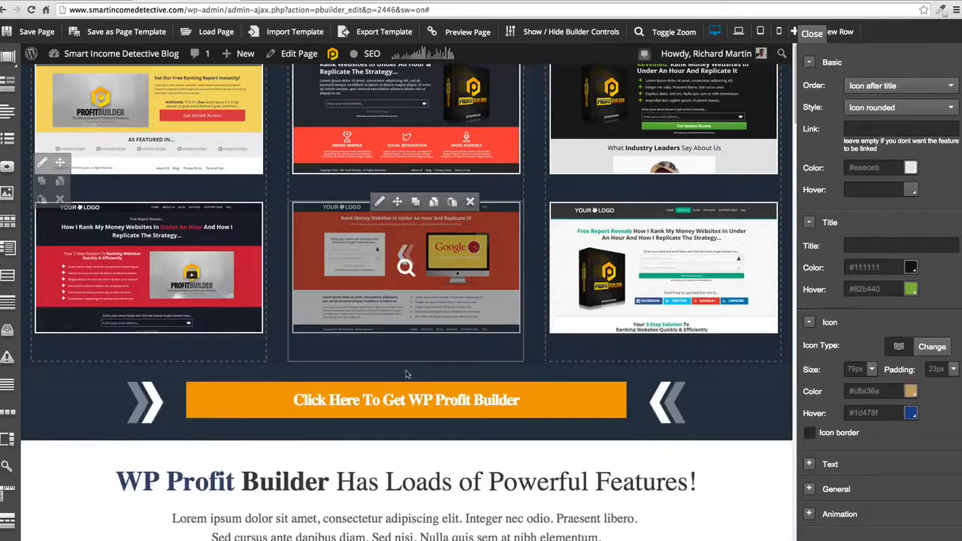
pyautogui.scroll(-5, 406, 372)
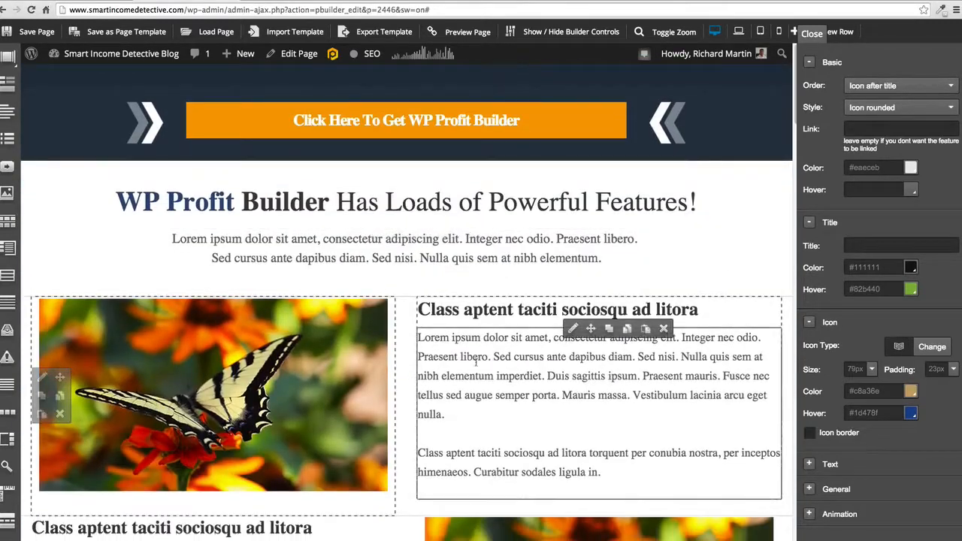
pyautogui.scroll(-11, 519, 359)
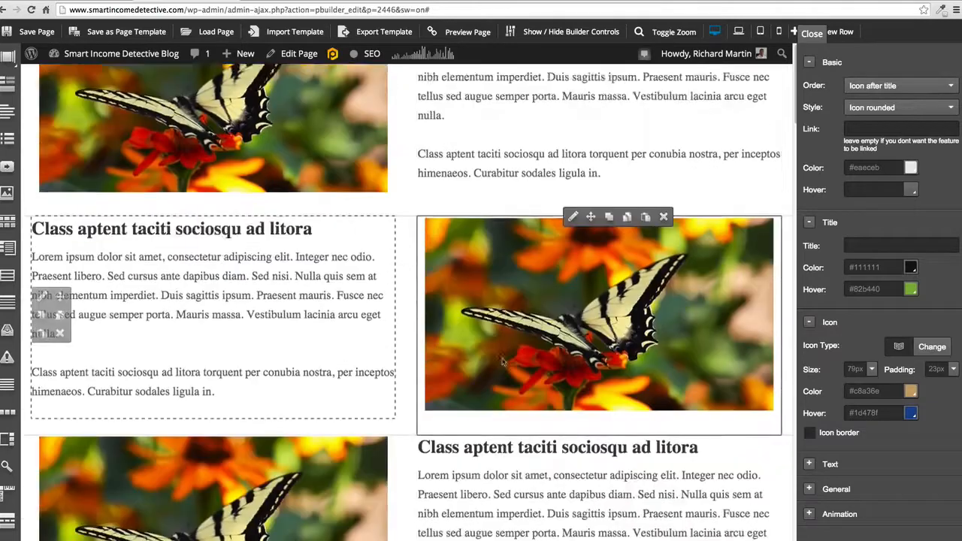
pyautogui.scroll(-11, 502, 359)
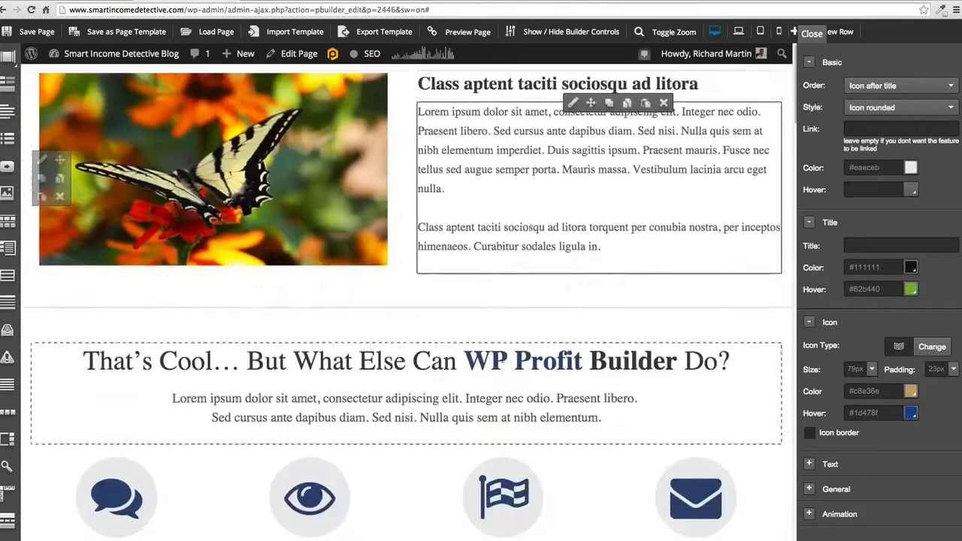
pyautogui.scroll(-14, 502, 362)
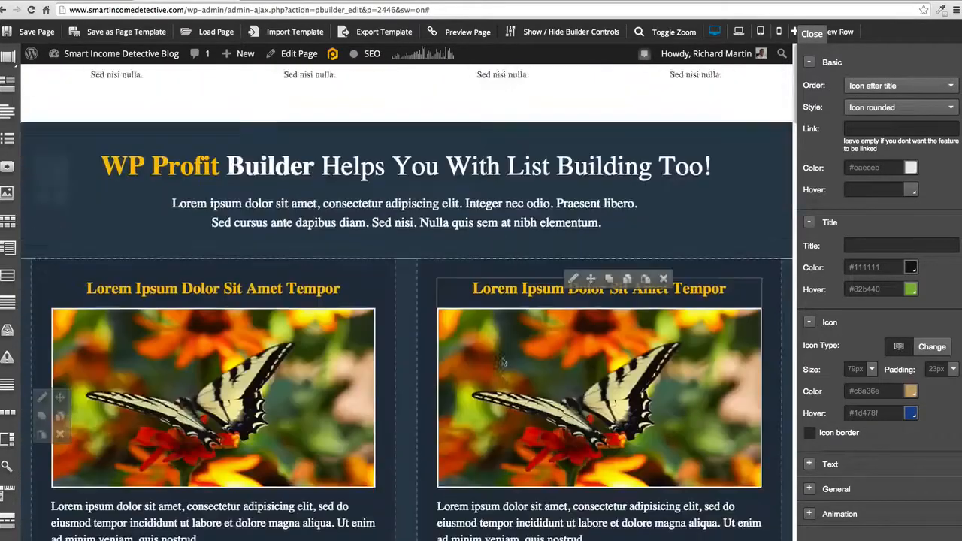
pyautogui.scroll(-17, 400, 153)
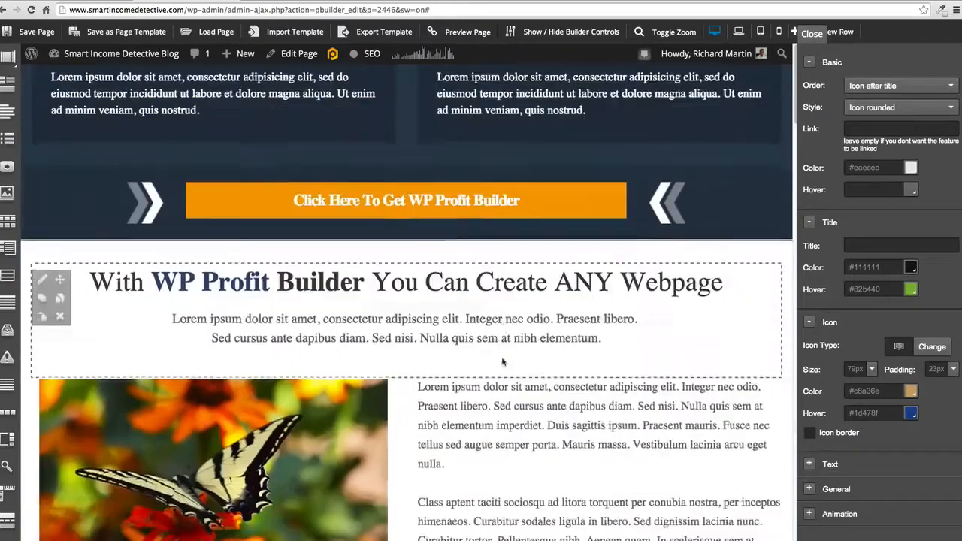
pyautogui.scroll(-6, 443, 263)
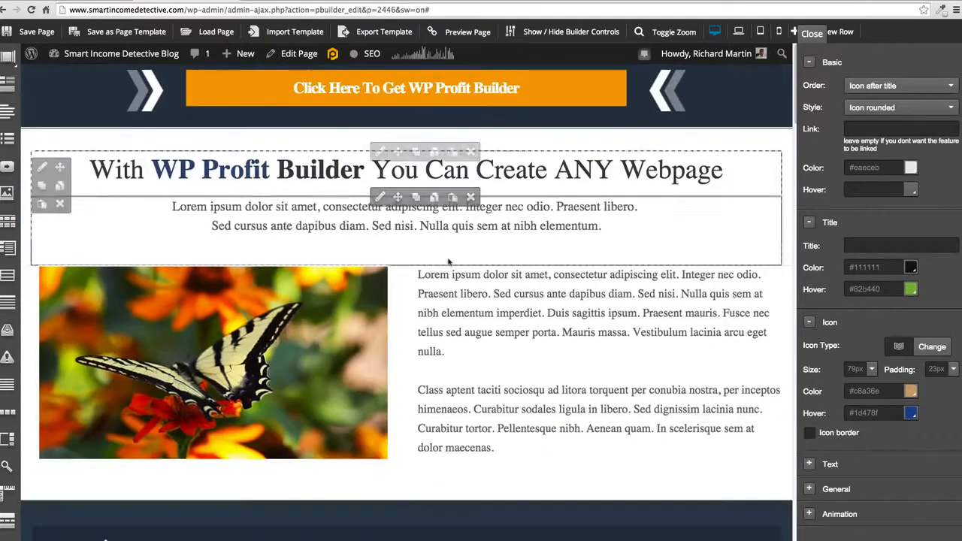
pyautogui.scroll(-11, 446, 266)
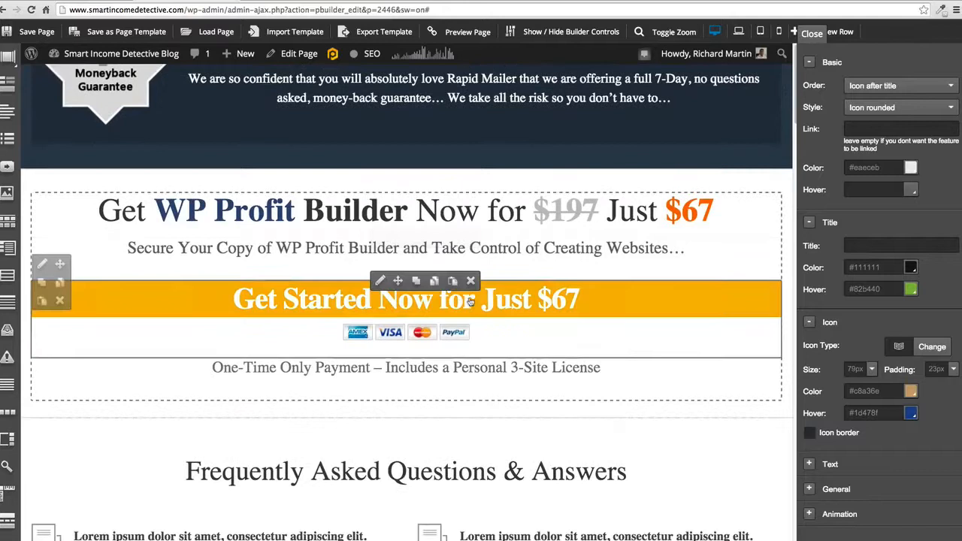
# - Open the "Get Started Now for Just $67" button for editing, try the CSS3 button type and switch its type to Pre-Done
pyautogui.click(381, 281)
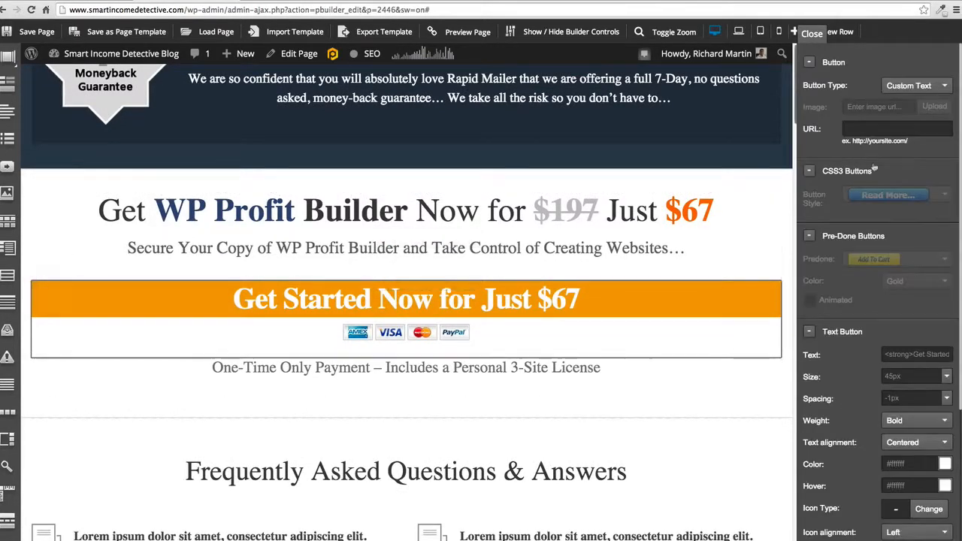
pyautogui.click(935, 87)
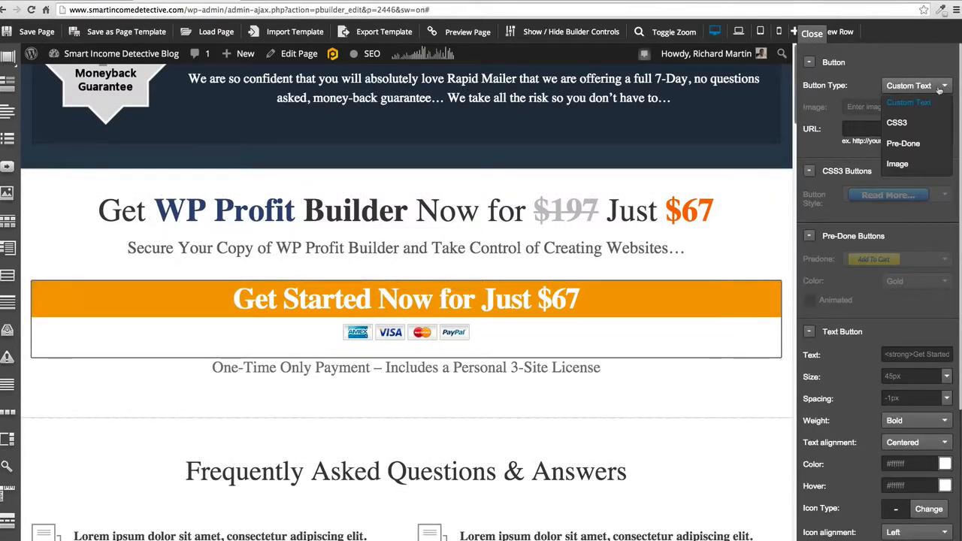
pyautogui.click(900, 122)
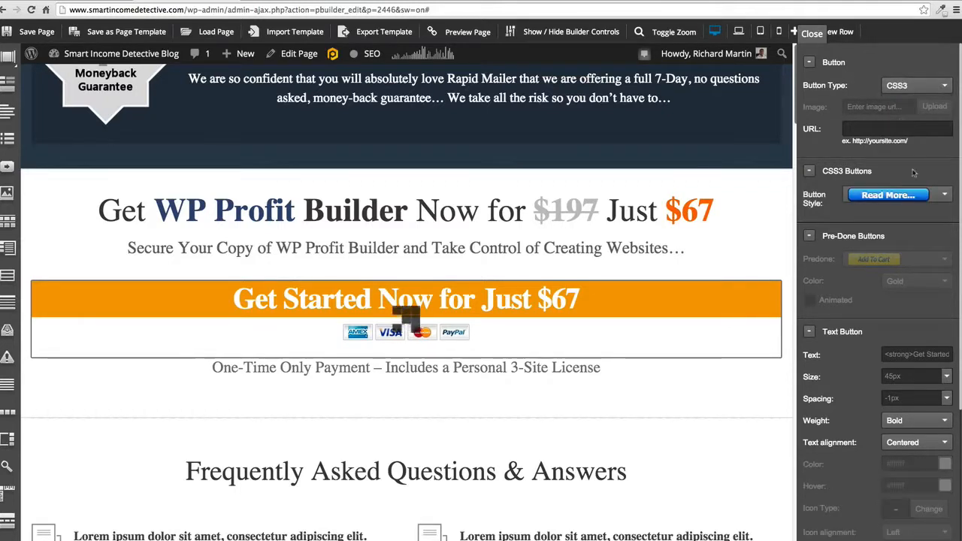
pyautogui.click(942, 195)
pyautogui.scroll(-5, 927, 236)
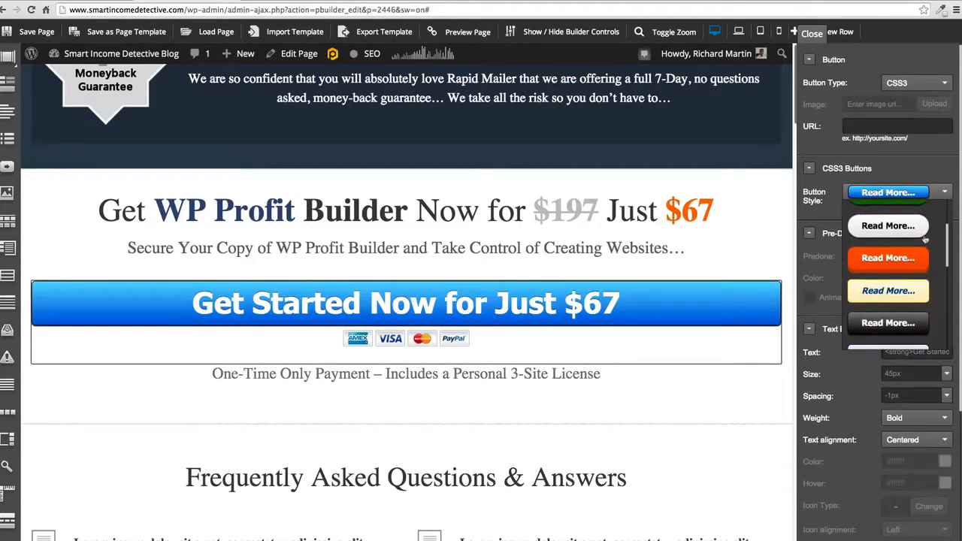
pyautogui.click(935, 87)
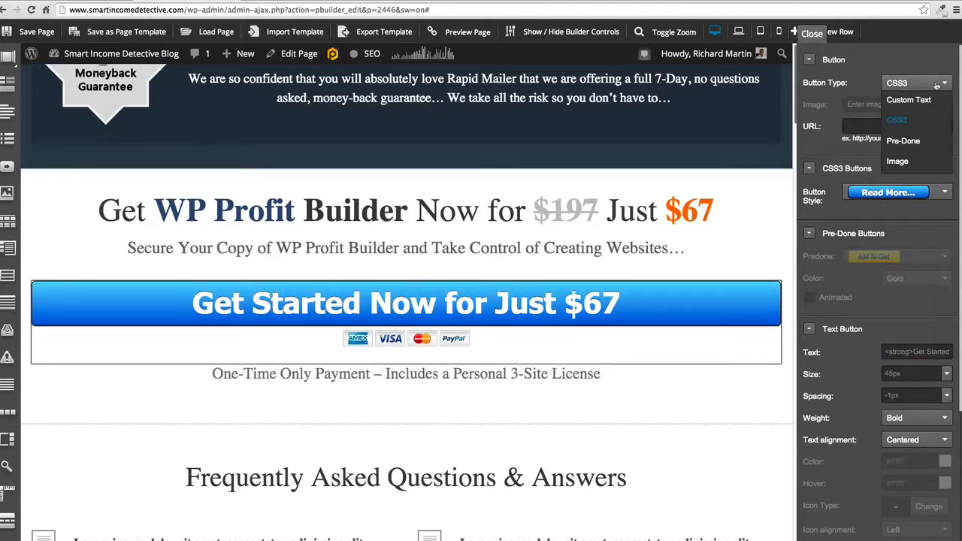
pyautogui.click(902, 140)
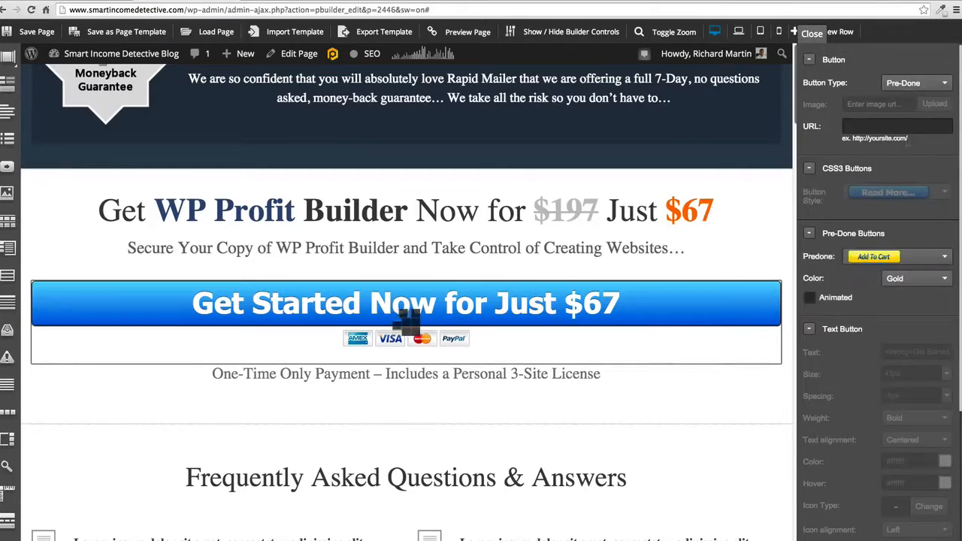
# - Look through the pre-done button designs for the order button and close the list, leaving Add To Cart selected
pyautogui.click(932, 258)
pyautogui.scroll(-1, 913, 289)
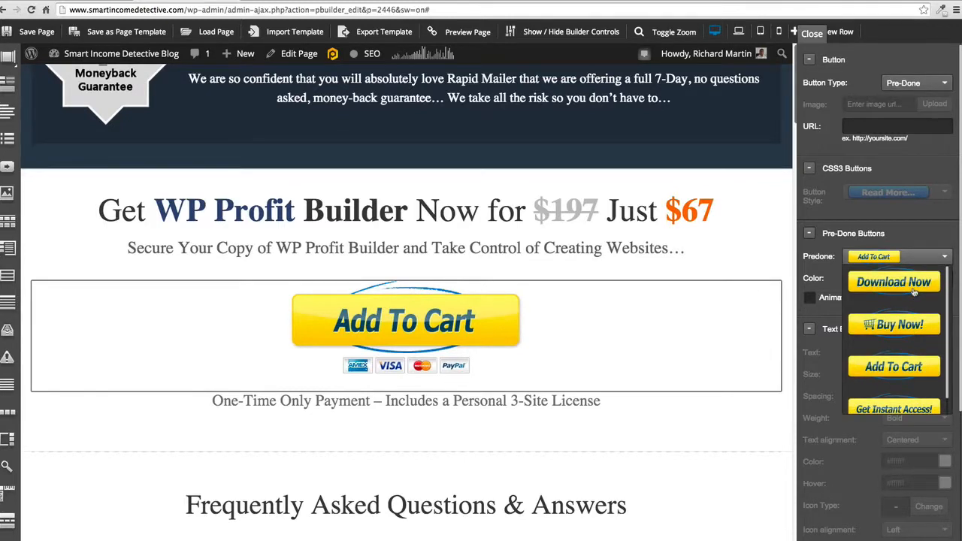
pyautogui.click(768, 184)
# - Review the edited page from the Frequently Asked Questions section back up to the logo header
pyautogui.scroll(-6, 575, 282)
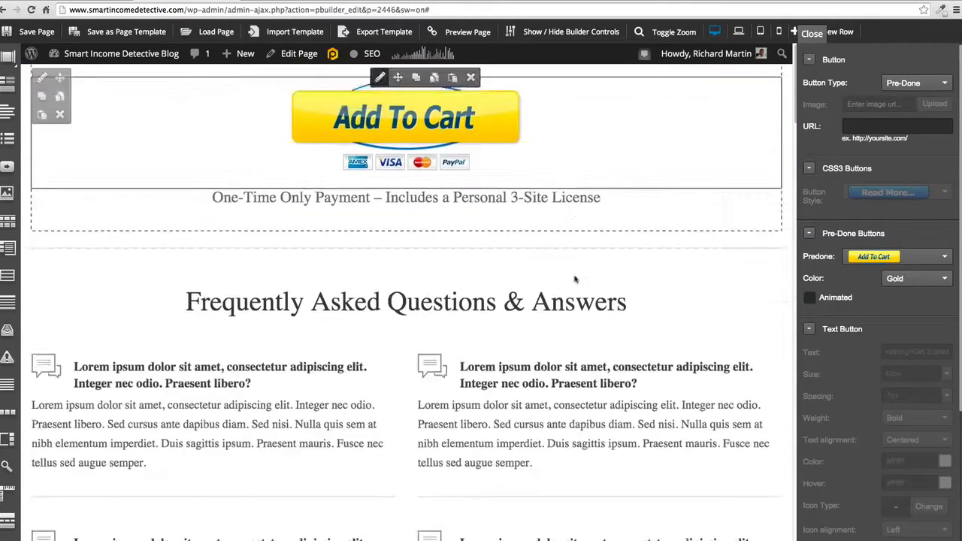
pyautogui.scroll(12, 574, 282)
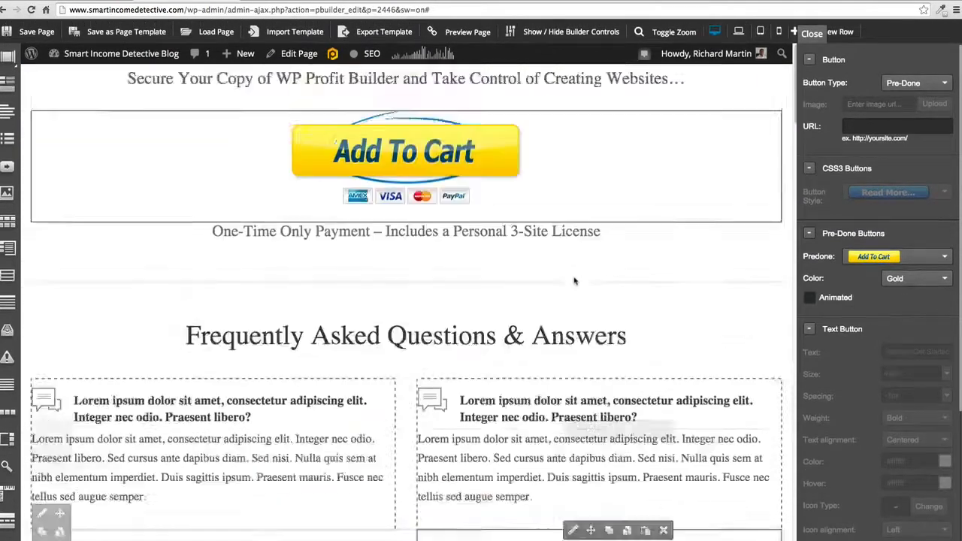
pyautogui.scroll(10, 573, 277)
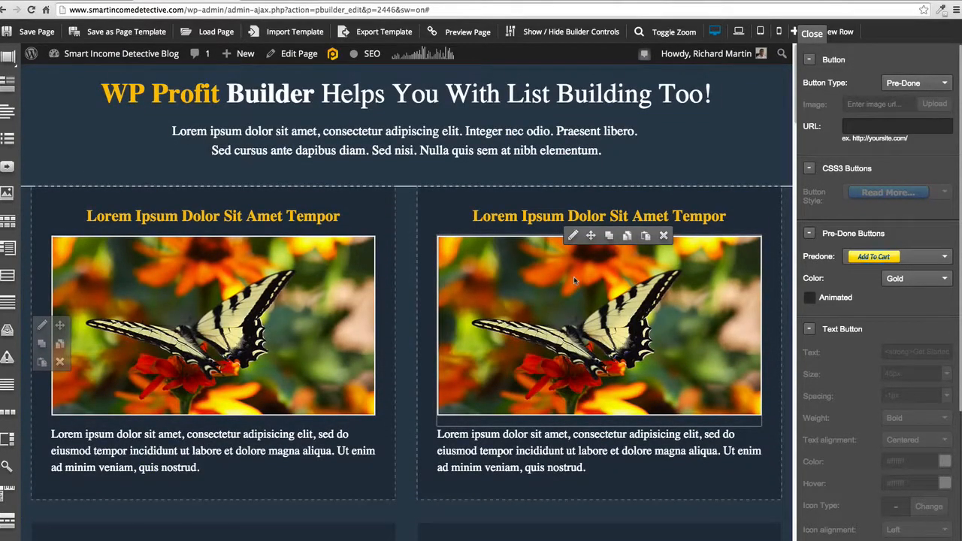
pyautogui.scroll(3, 573, 276)
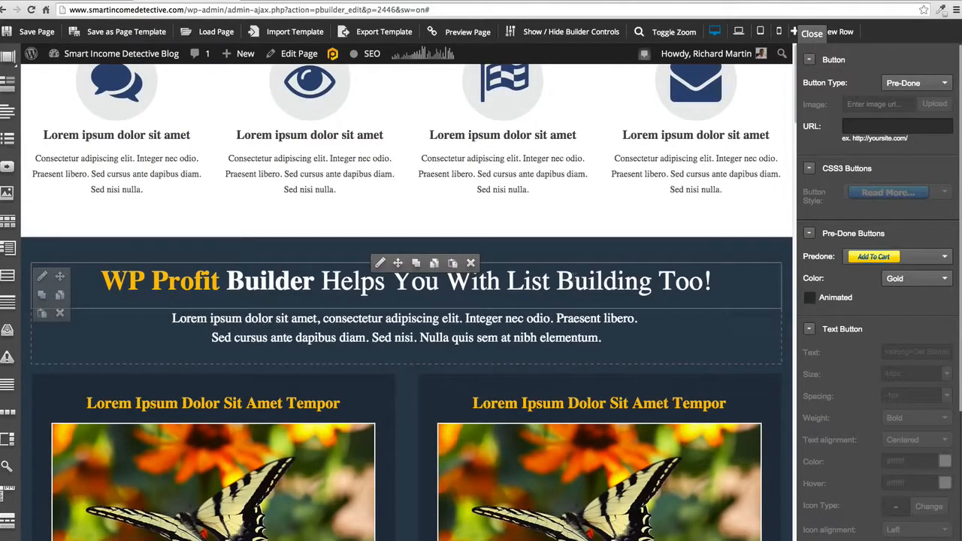
pyautogui.scroll(5, 229, 209)
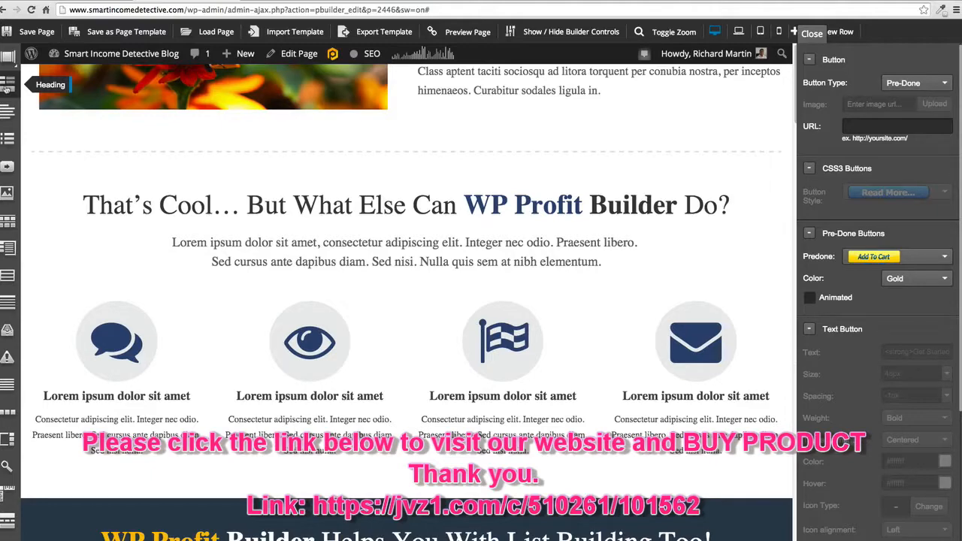
pyautogui.scroll(15, 155, 210)
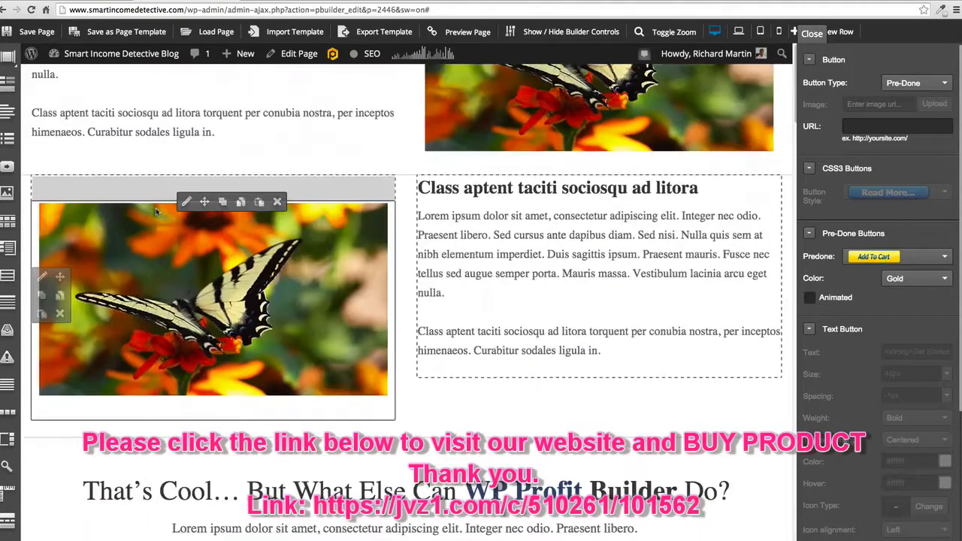
pyautogui.scroll(10, 156, 211)
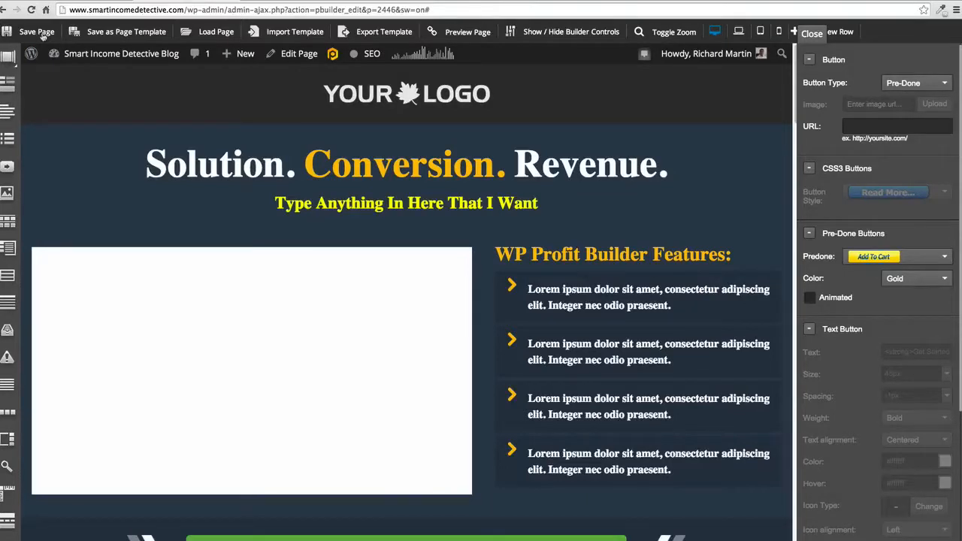
# - Preview the page, return to the builder to save it, and reload the preview with the saved content
pyautogui.click(467, 33)
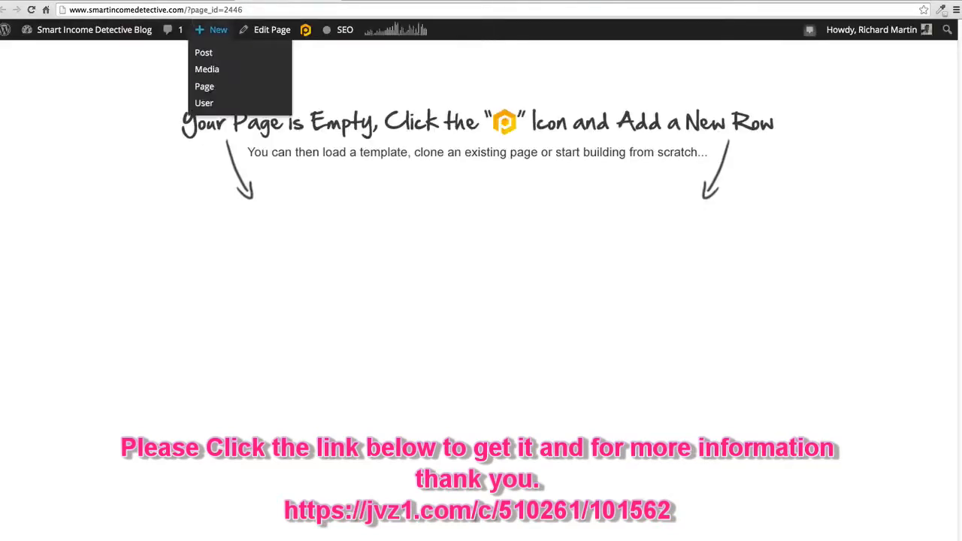
pyautogui.click(187, 1)
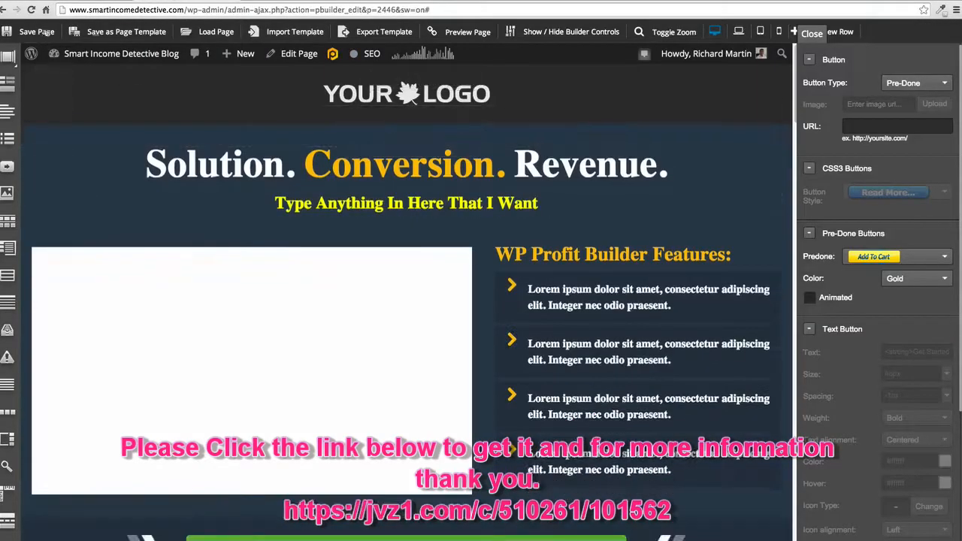
pyautogui.click(33, 33)
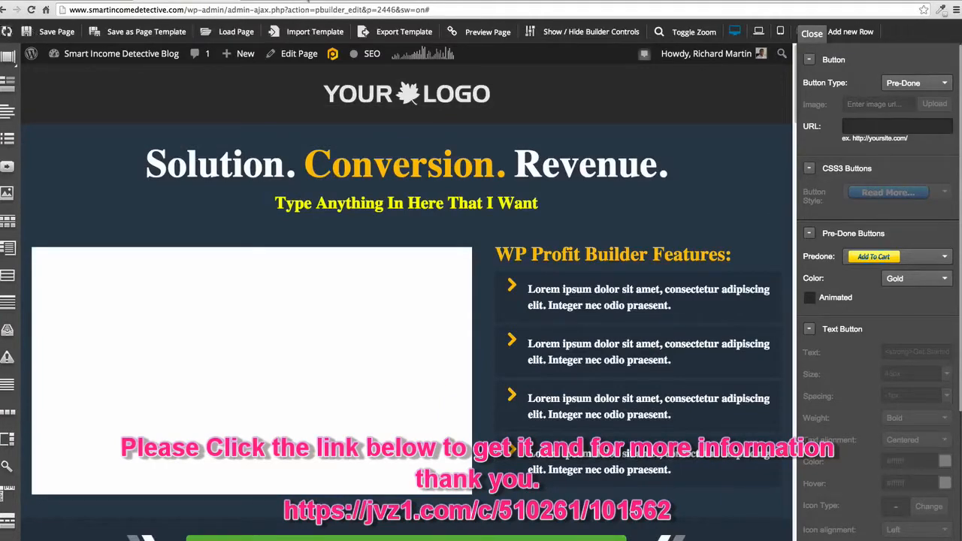
pyautogui.click(307, 2)
pyautogui.click(32, 10)
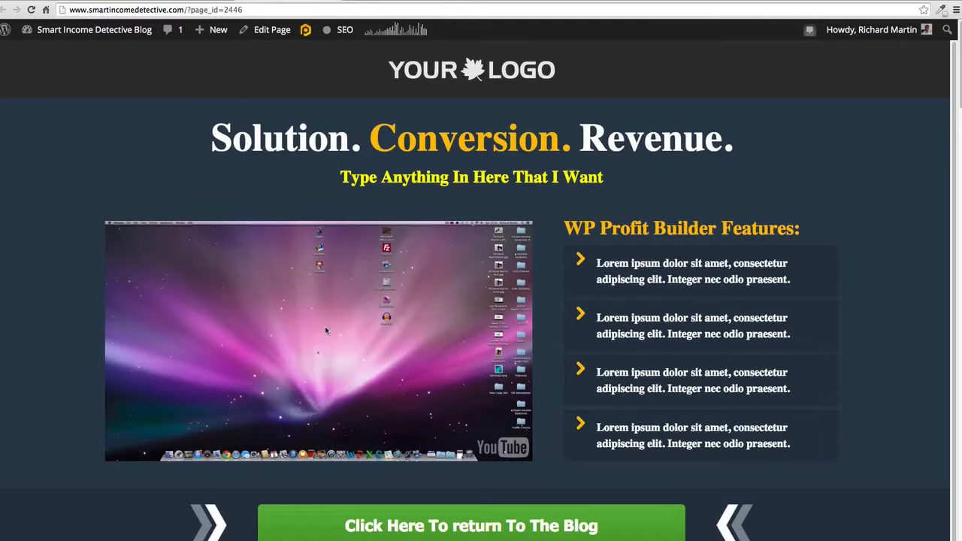
# - Test the green "Click Here To return To The Blog" button in the preview and go back to the page
pyautogui.scroll(-1, 658, 425)
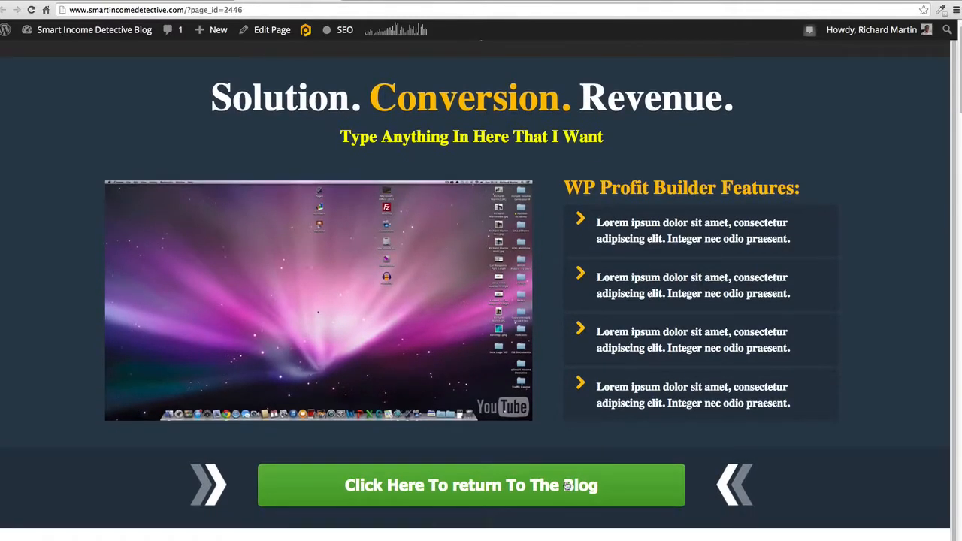
pyautogui.click(488, 485)
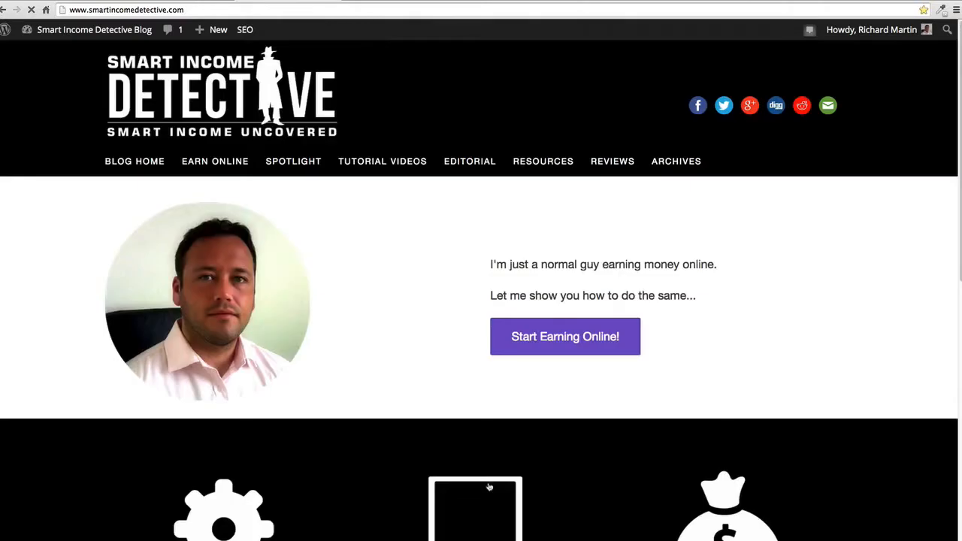
pyautogui.click(3, 10)
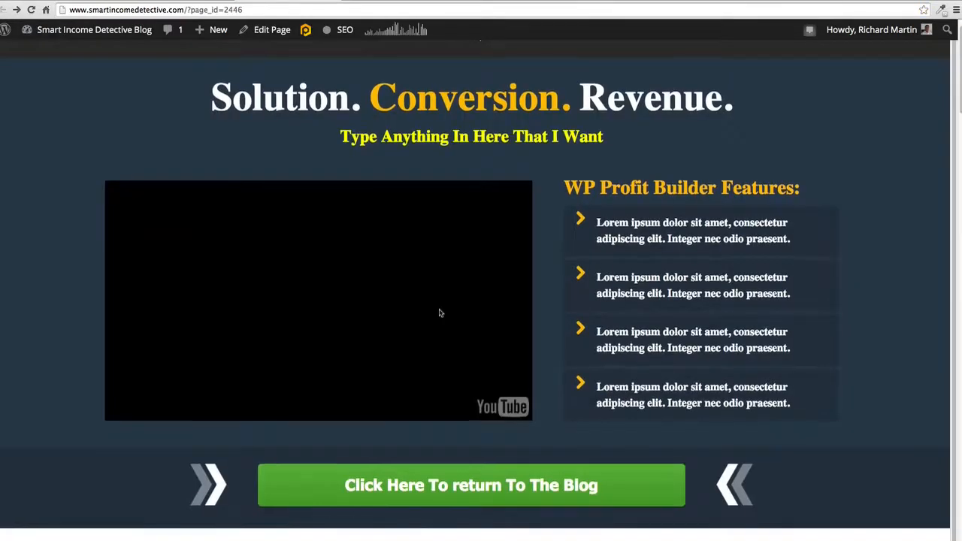
# - Check the previewed video, "Simple To Change The Text" heading and feature icons, including the open book's hover color, and return to the page header
pyautogui.scroll(-5, 440, 314)
pyautogui.scroll(-4, 440, 314)
pyautogui.scroll(9, 440, 313)
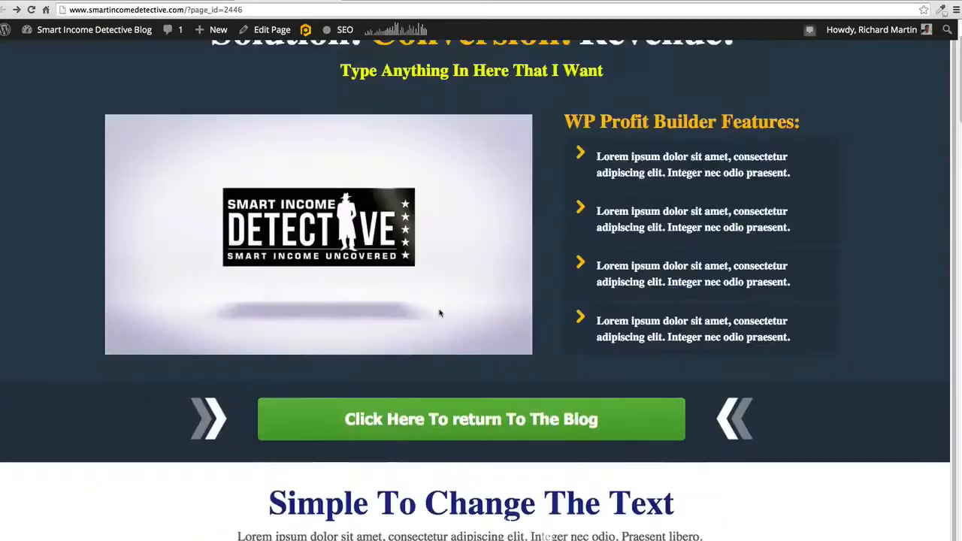
pyautogui.scroll(-5, 347, 330)
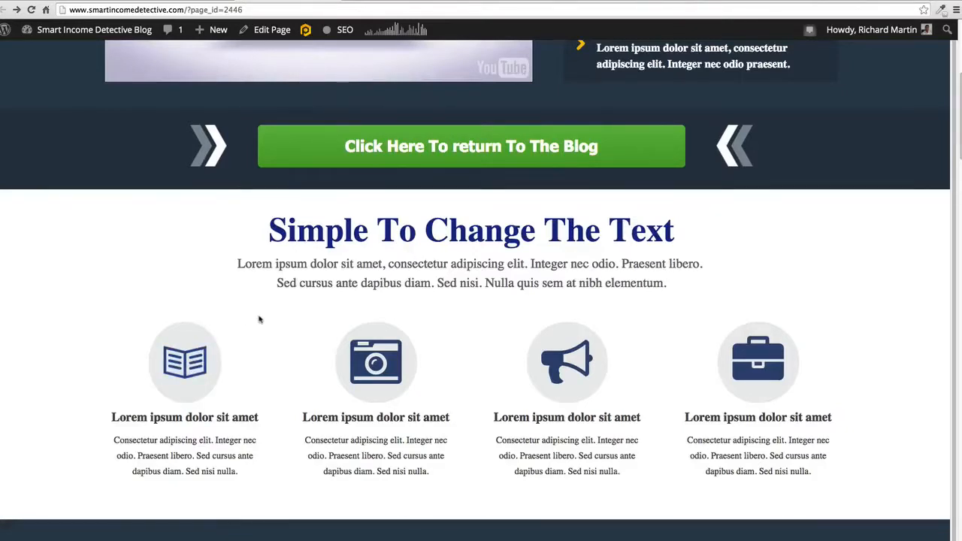
pyautogui.scroll(-3, 498, 225)
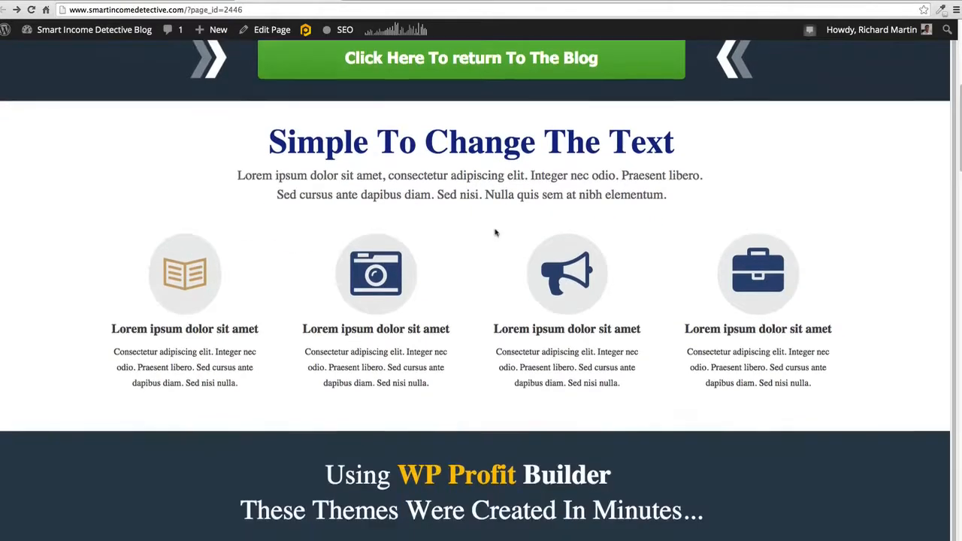
pyautogui.scroll(10, 496, 232)
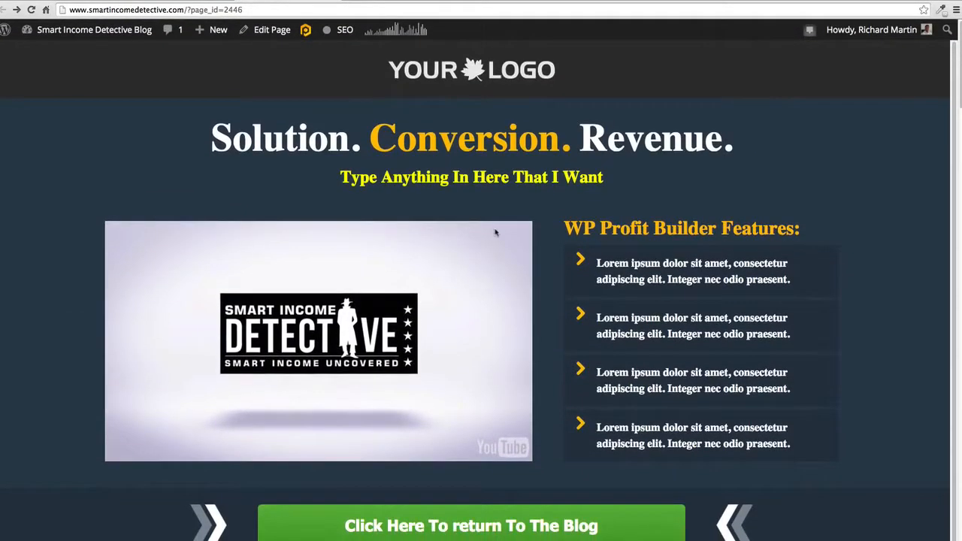